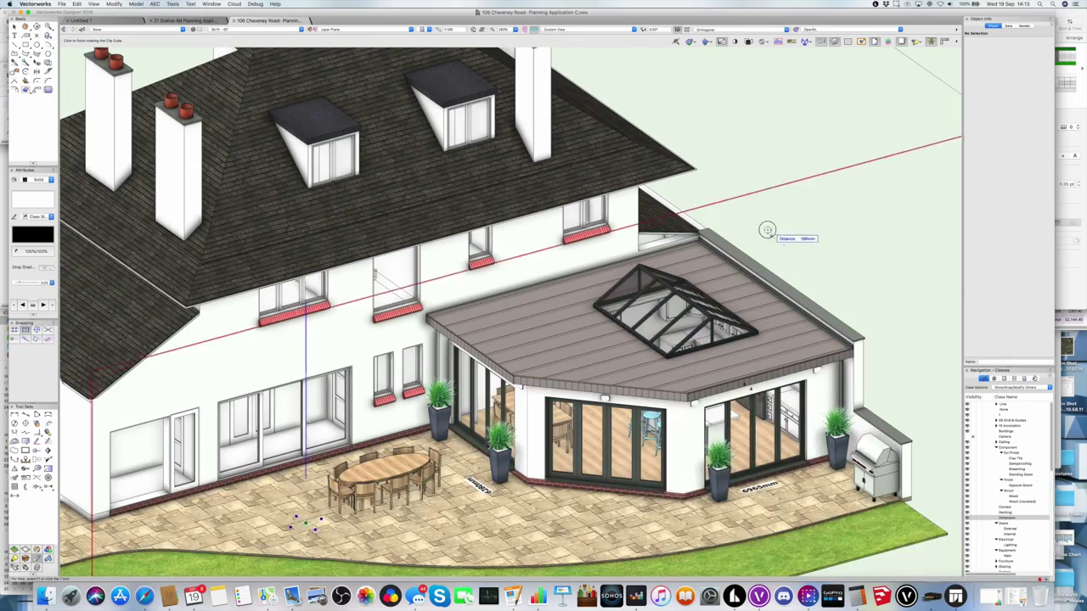
# - Slice through the extension to reveal the kitchen, then switch to the location and block plan sheet
pyautogui.moveTo(764, 230); pyautogui.dragTo(705, 255)
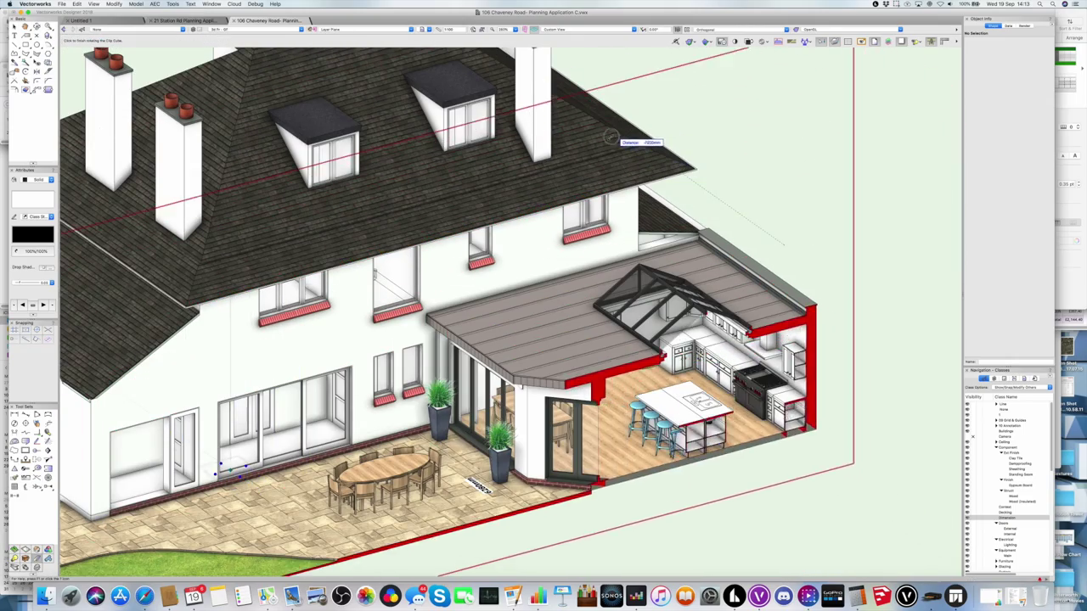
pyautogui.moveTo(643, 141); pyautogui.dragTo(649, 203)
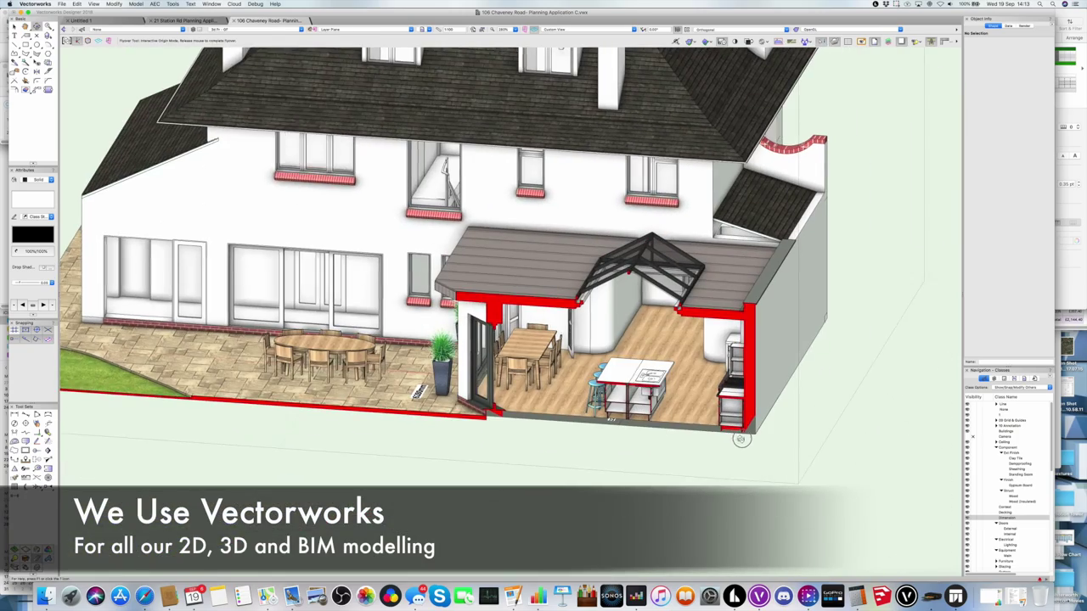
pyautogui.click(217, 29)
pyautogui.click(246, 102)
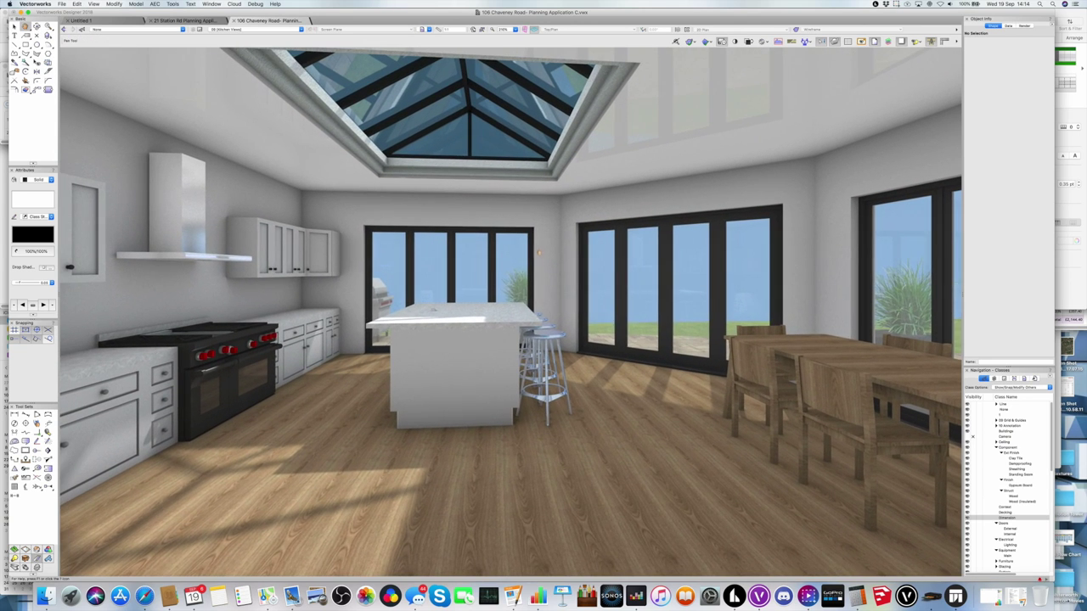
pyautogui.click(251, 32)
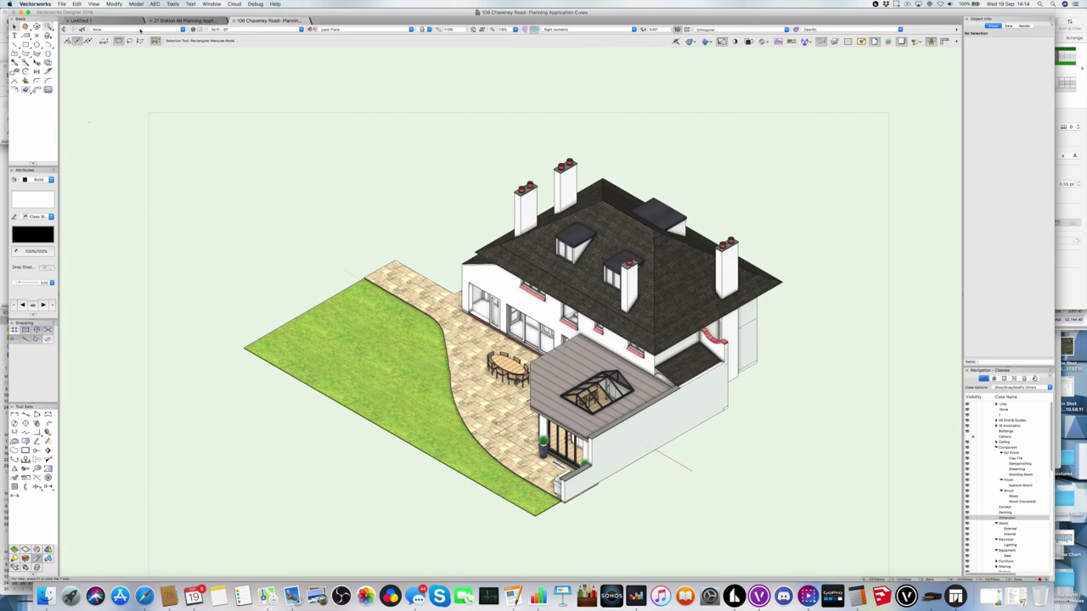
pyautogui.click(62, 3)
pyautogui.moveTo(85, 153)
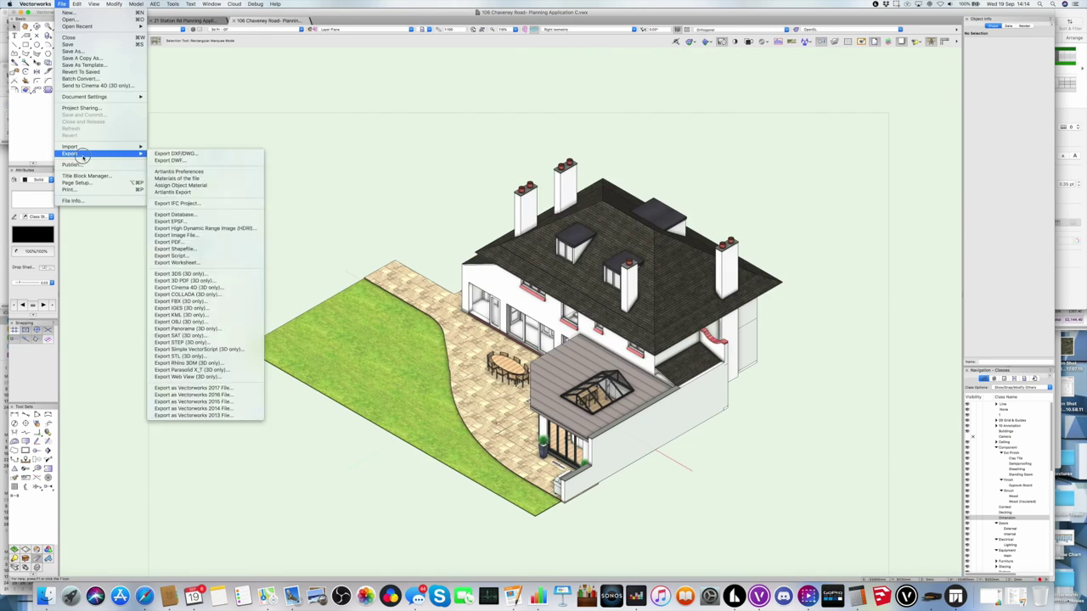
pyautogui.click(204, 286)
pyautogui.click(628, 259)
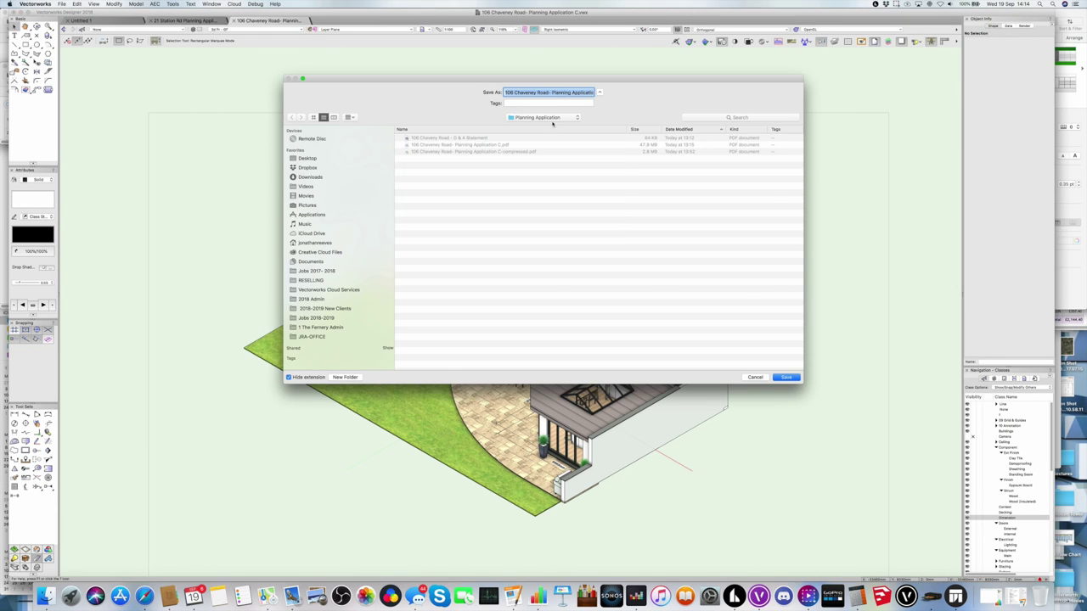
pyautogui.click(345, 377)
pyautogui.write('Twinmotion')
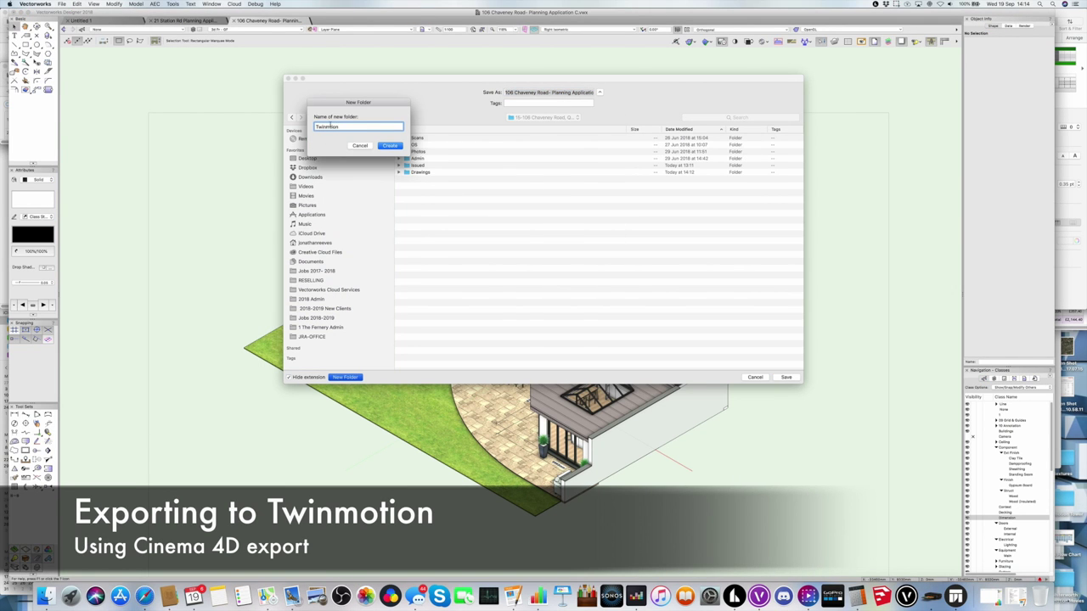
pyautogui.press('Return')
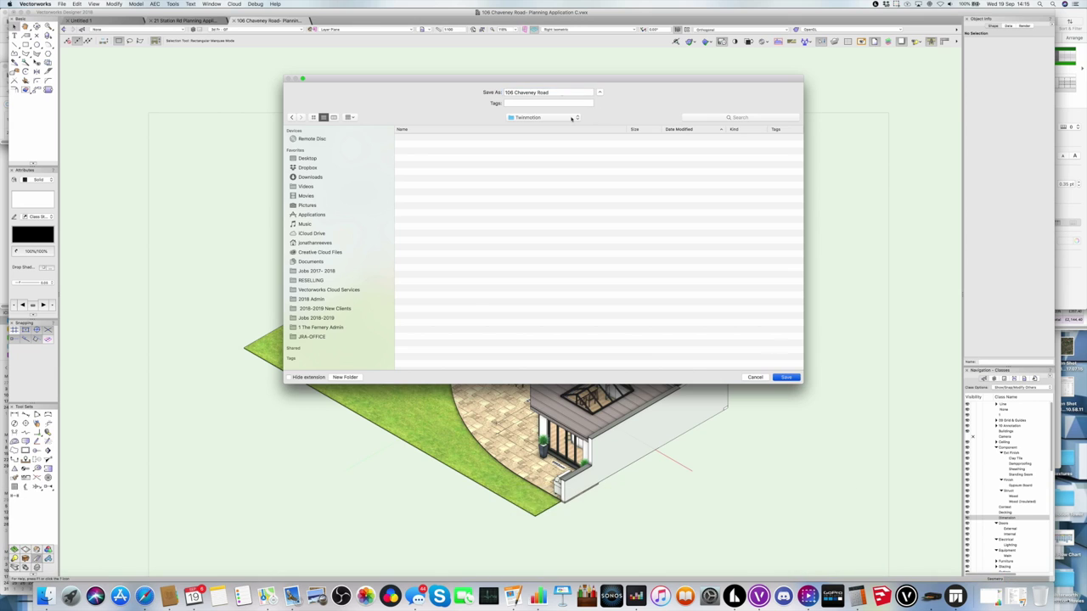
pyautogui.click(778, 377)
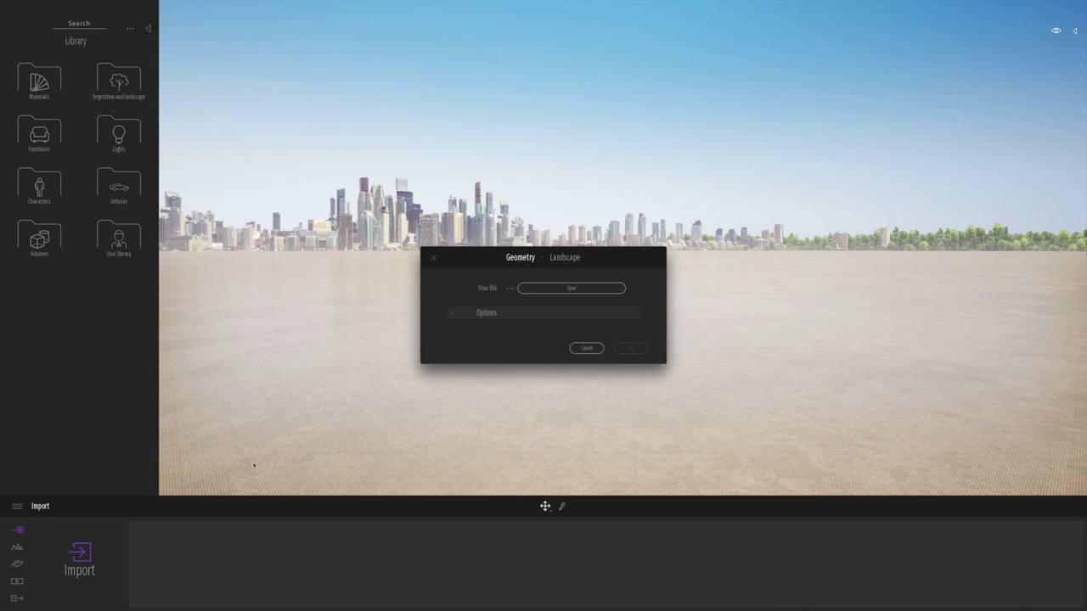
pyautogui.click(529, 293)
pyautogui.click(543, 84)
pyautogui.click(561, 132)
pyautogui.click(615, 111)
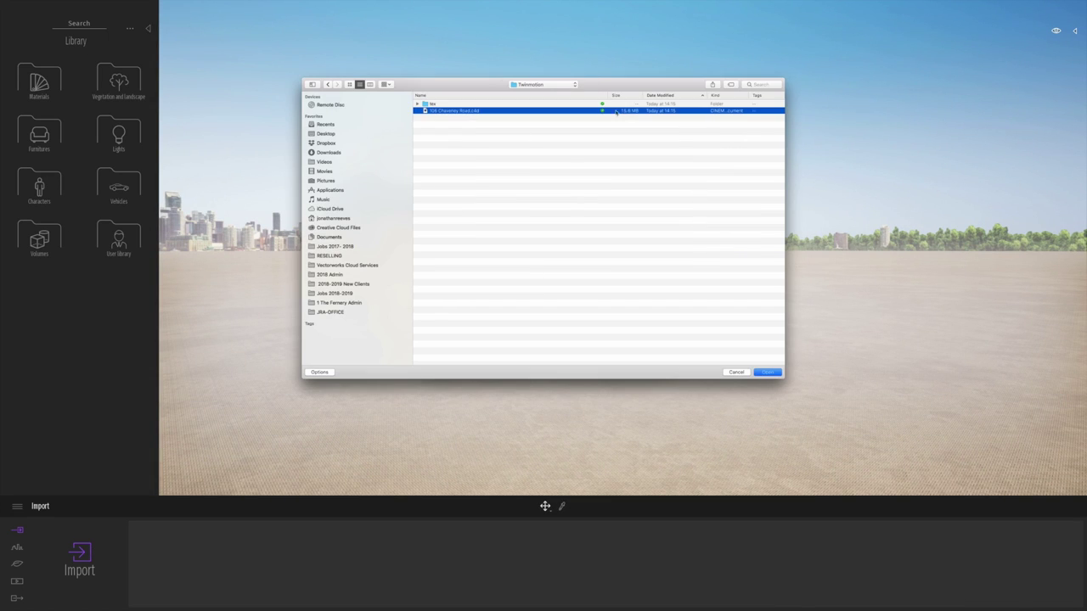
pyautogui.click(768, 373)
pyautogui.click(633, 402)
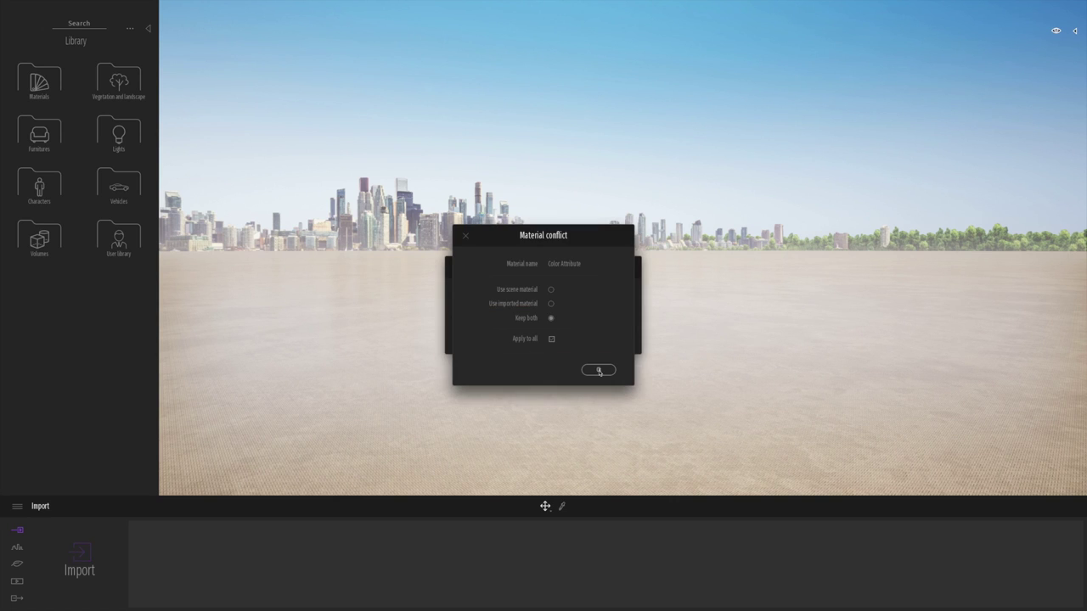
pyautogui.click(599, 370)
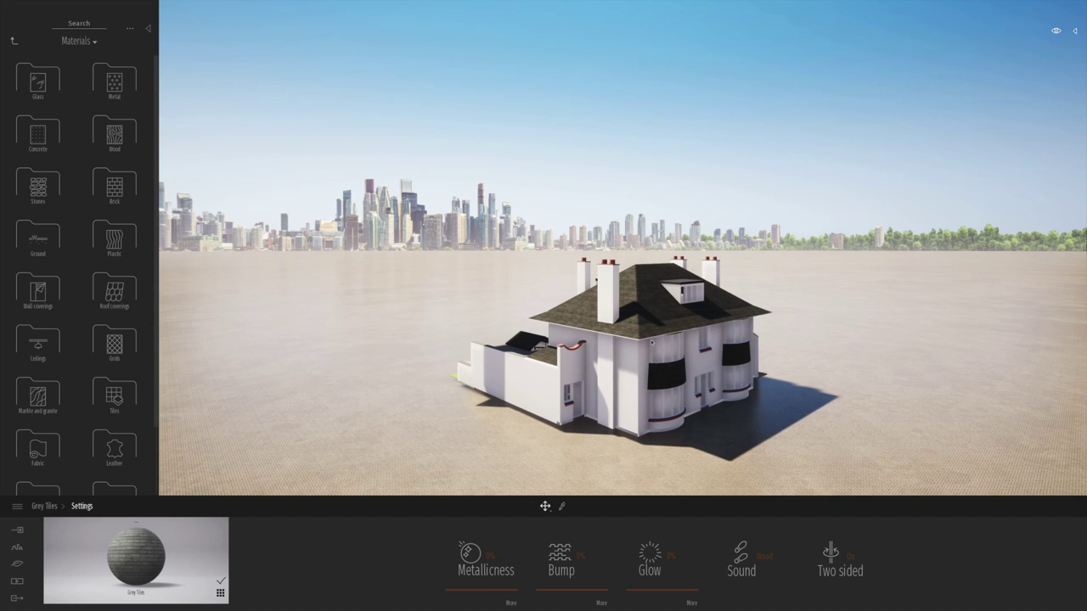
# - Apply Two sided glass to the roof lantern
pyautogui.click(17, 548)
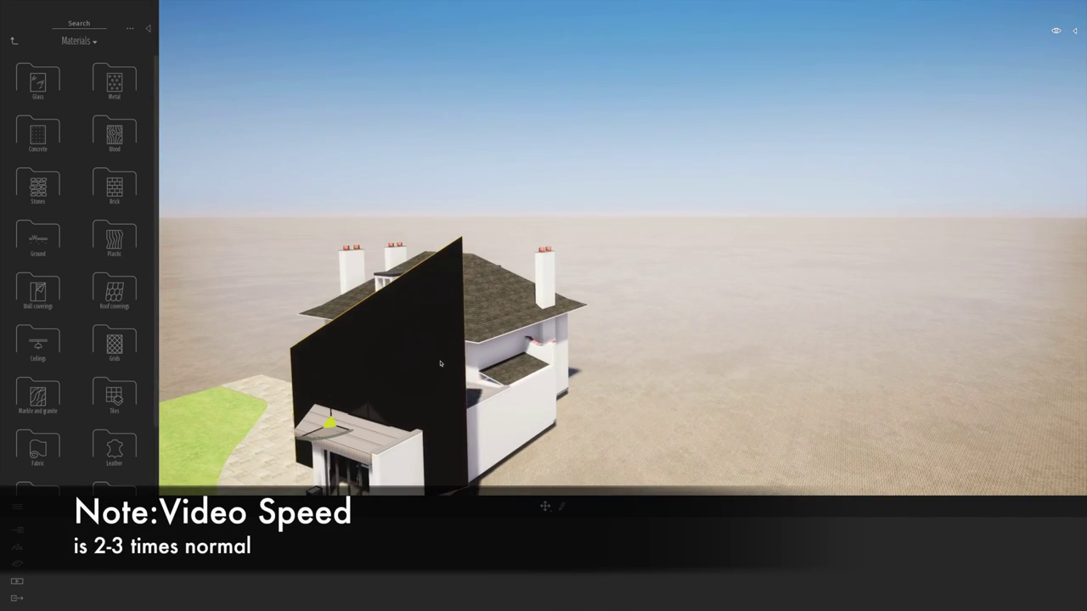
pyautogui.click(37, 81)
pyautogui.click(37, 128)
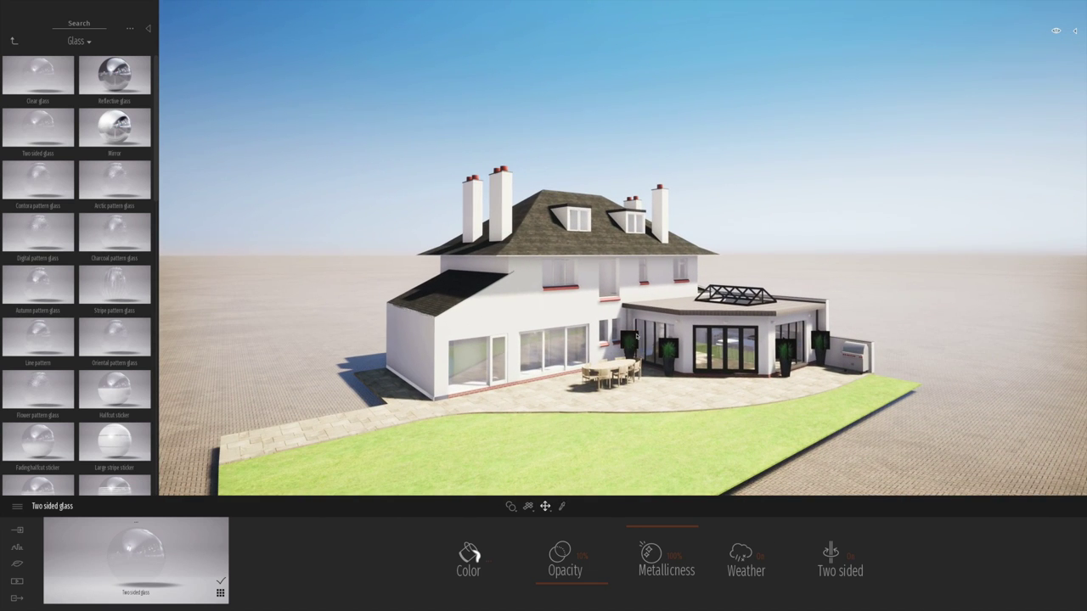
# - Show the list of imported objects and select the plants beside the conservatory
pyautogui.click(1075, 31)
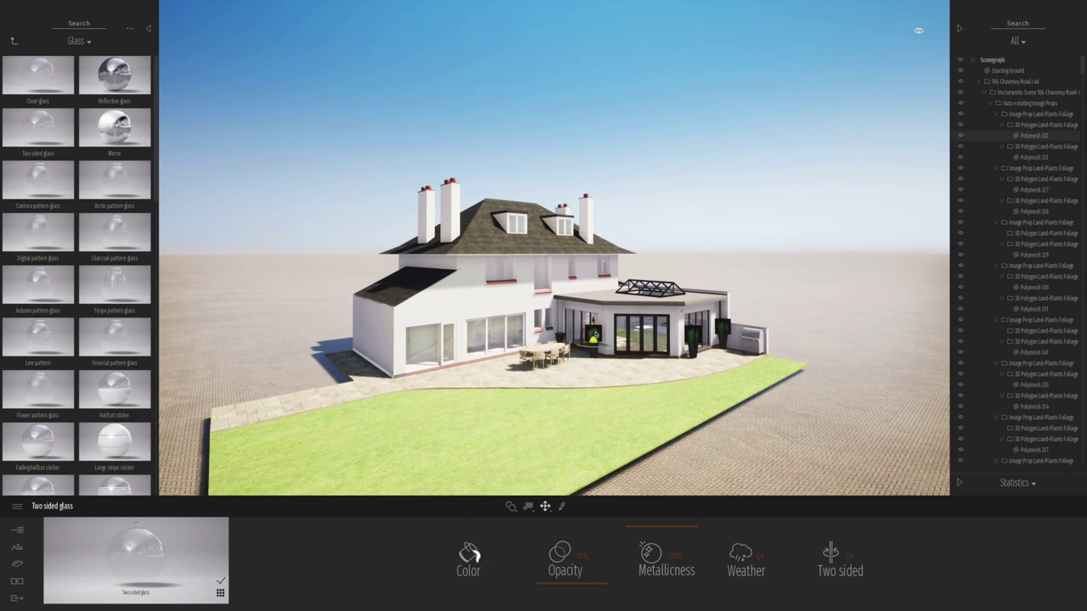
pyautogui.click(695, 334)
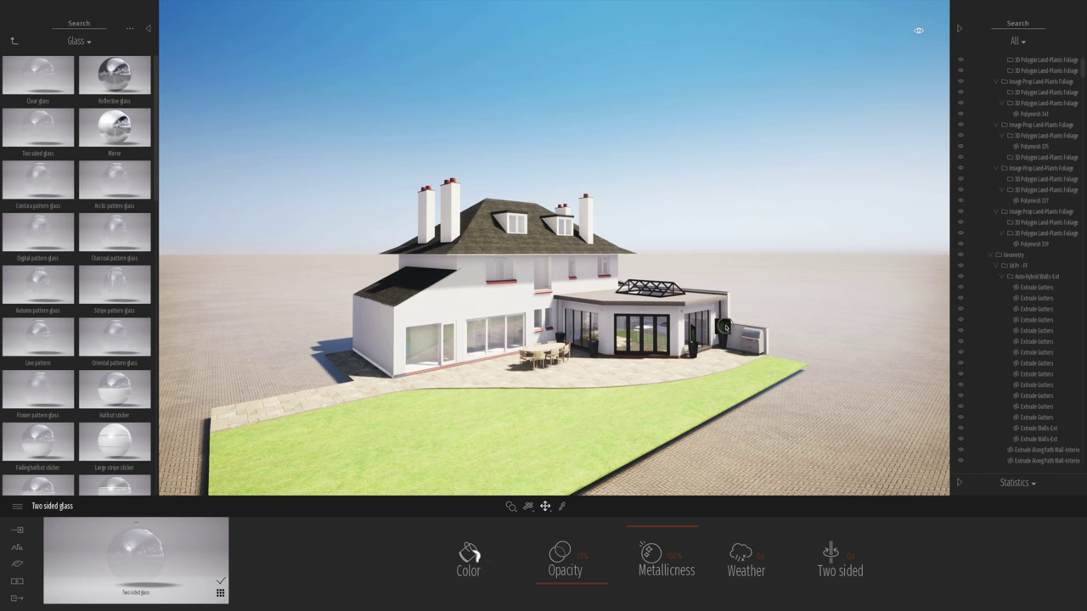
pyautogui.click(601, 344)
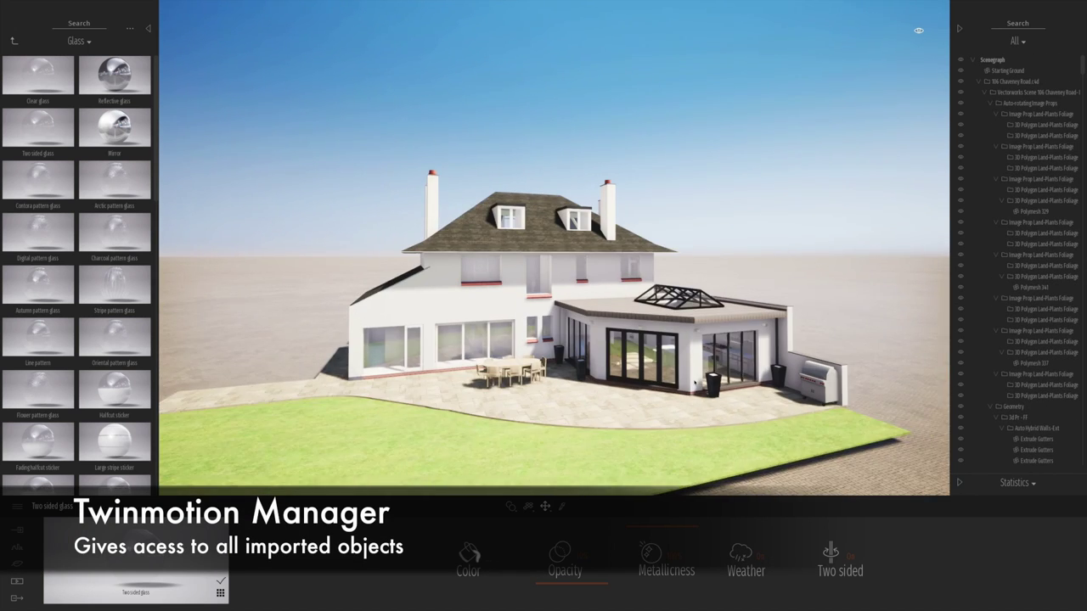
pyautogui.click(12, 40)
# - Apply Nature's Grass 2 to the lawn and sample the patio paving material
pyautogui.click(36, 80)
pyautogui.moveTo(115, 75); pyautogui.dragTo(320, 440)
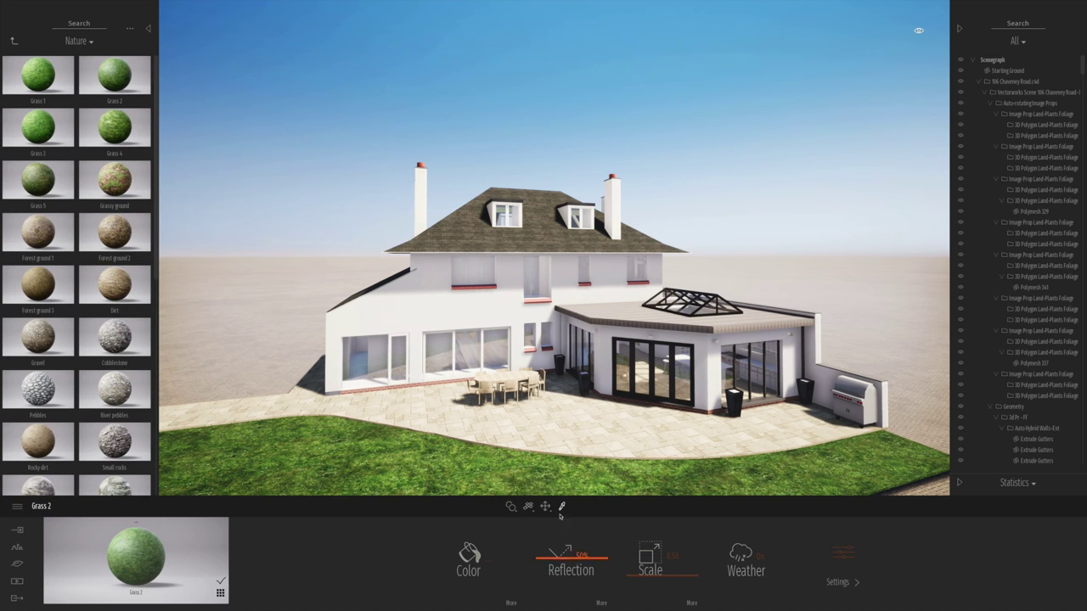
pyautogui.click(482, 559)
pyautogui.click(633, 378)
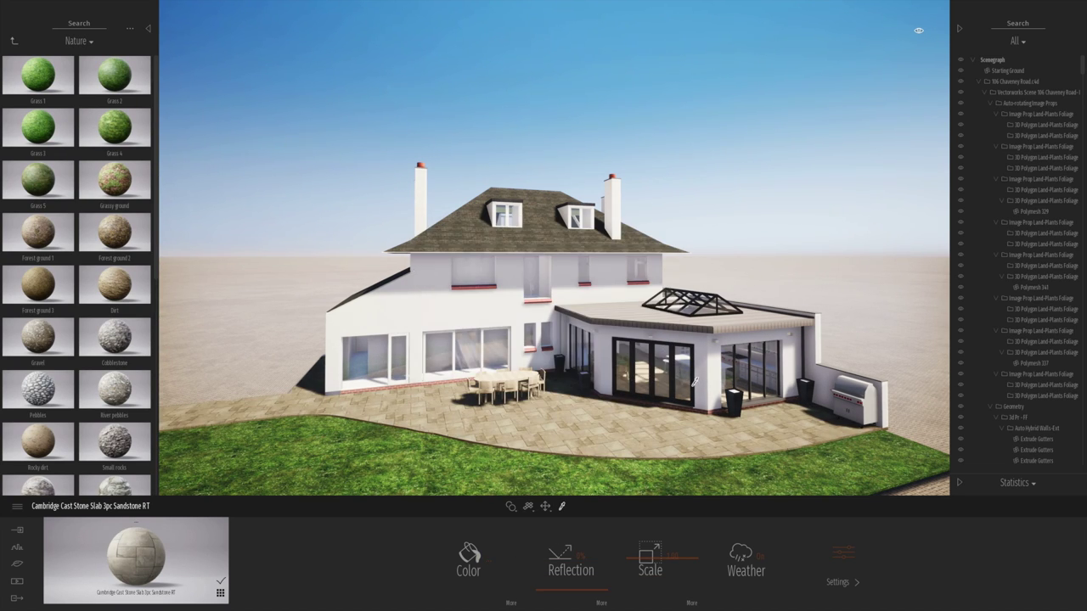
# - Try the Metal Carbon material on the patio, then revert to the original paving
pyautogui.click(13, 41)
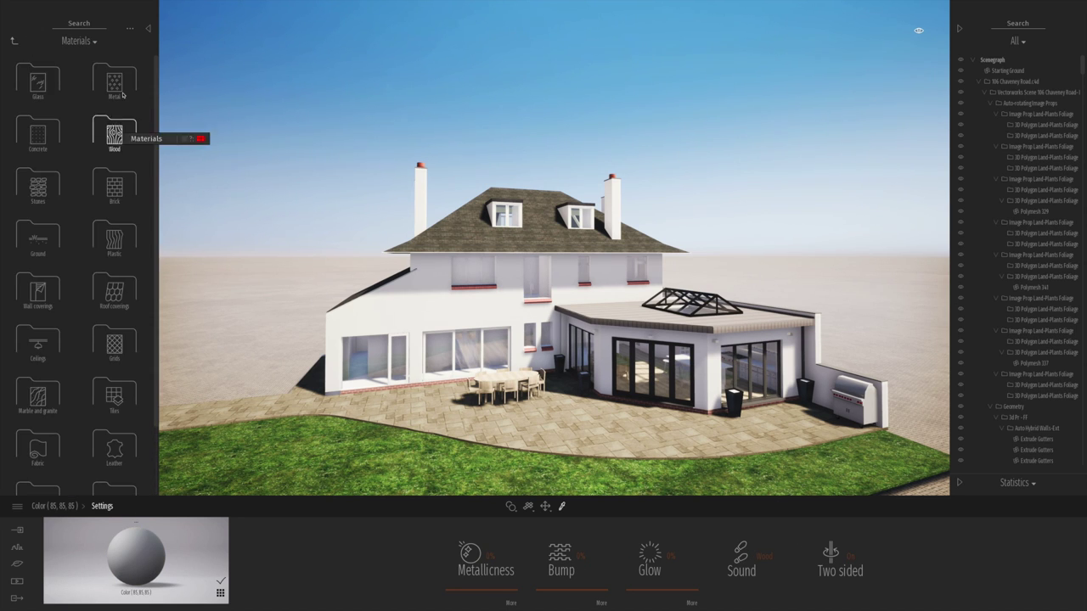
pyautogui.click(115, 127)
pyautogui.scroll(-3, 76, 255)
pyautogui.moveTo(114, 130); pyautogui.dragTo(610, 394)
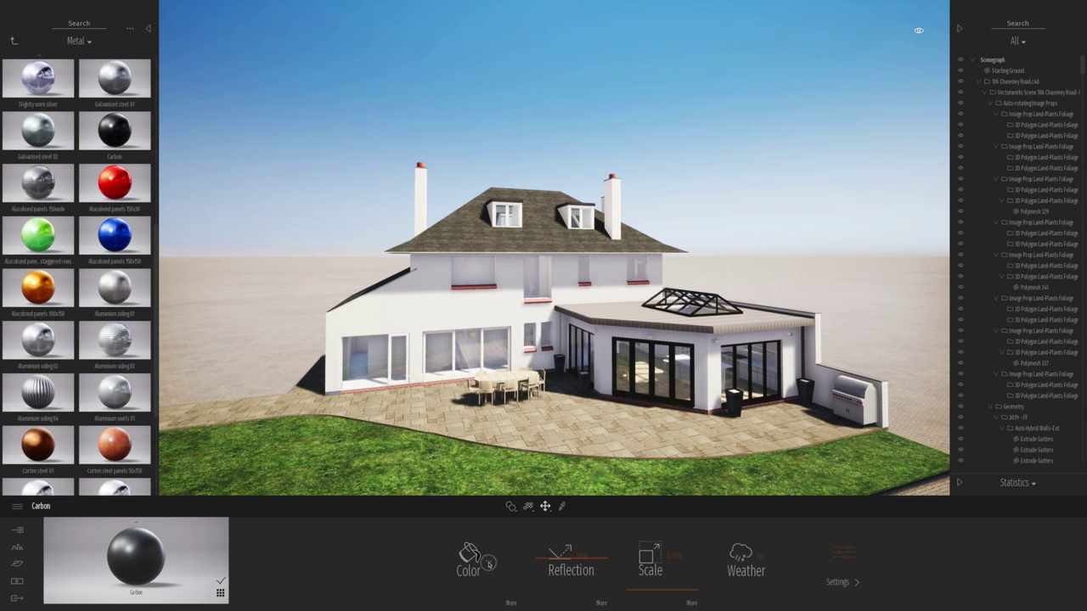
pyautogui.click(468, 560)
# - Apply Noisy Marble 08 E to the patio planters and open the Bushes library
pyautogui.click(533, 332)
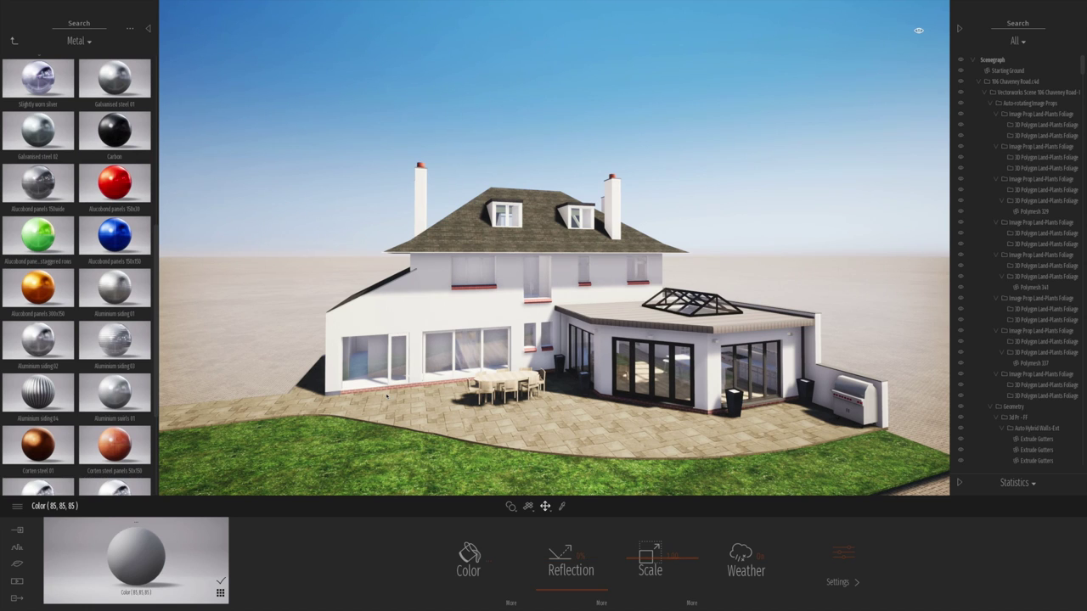
pyautogui.click(14, 41)
pyautogui.click(114, 298)
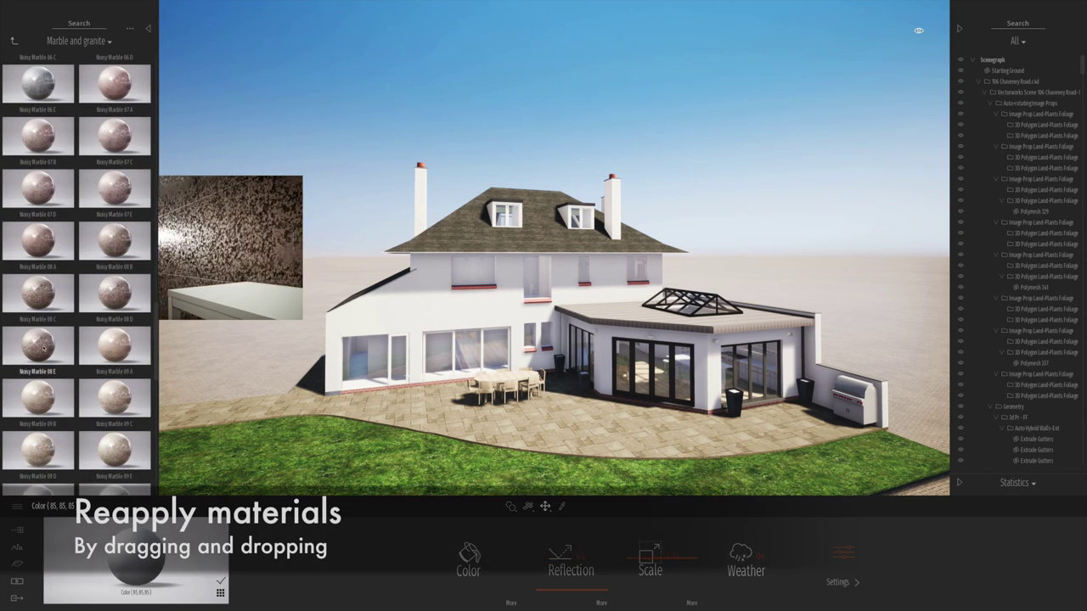
pyautogui.moveTo(42, 346); pyautogui.dragTo(735, 406)
pyautogui.click(14, 41)
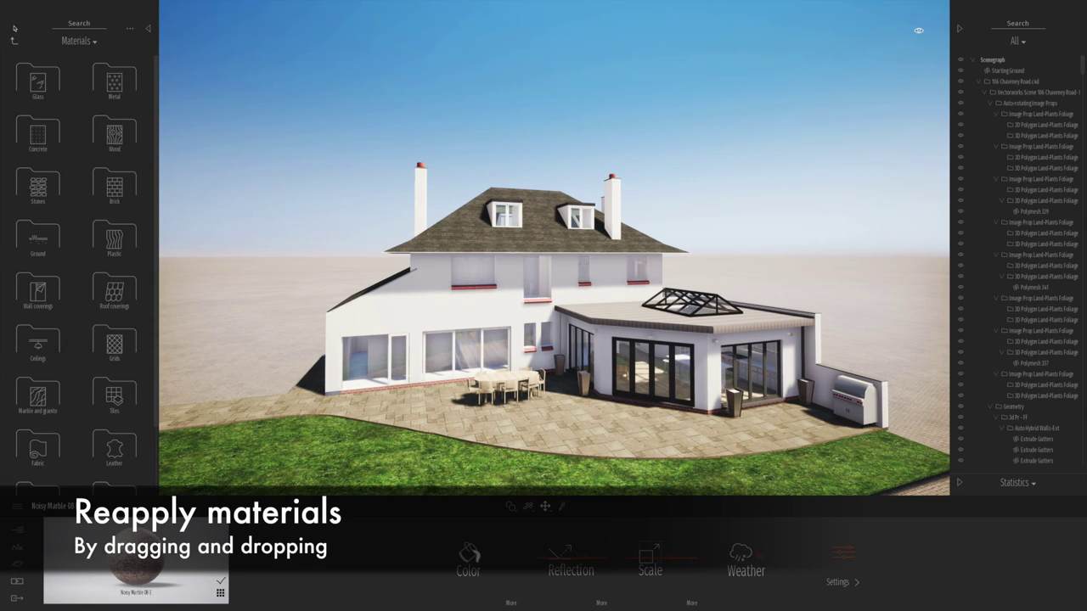
pyautogui.click(13, 40)
pyautogui.click(39, 129)
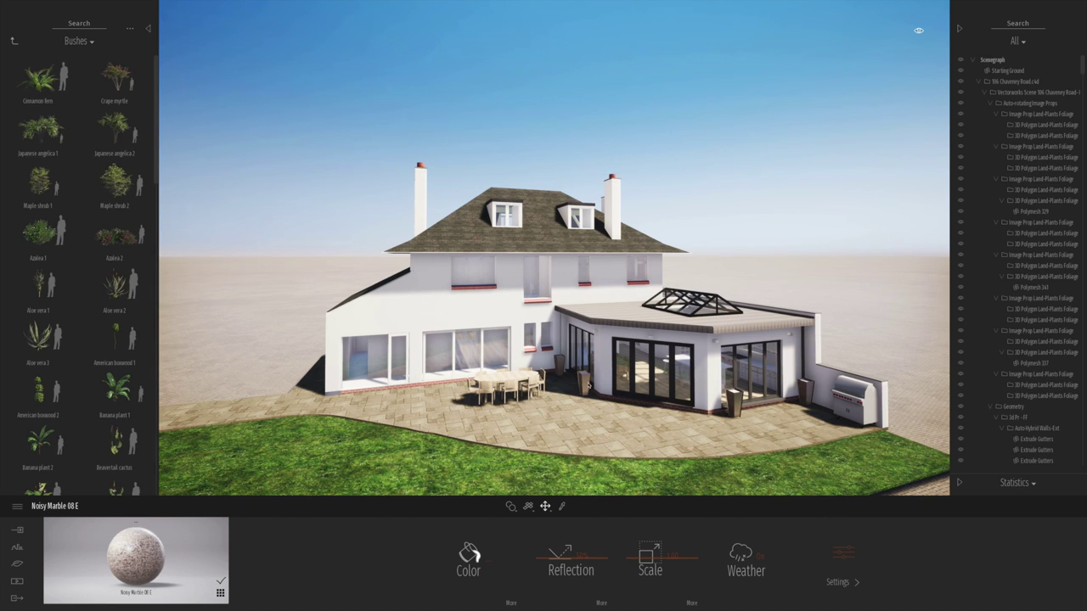
# - Place two American boxwood 2 bushes on the patio by the extension door
pyautogui.scroll(5, 587, 385)
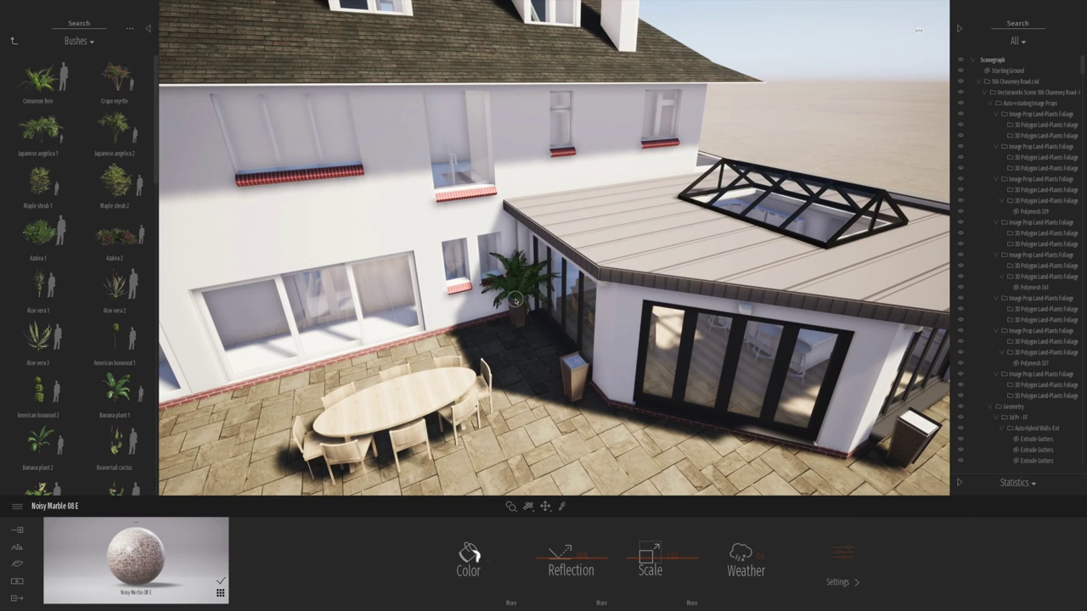
pyautogui.moveTo(514, 301); pyautogui.dragTo(38, 146)
pyautogui.scroll(-3, 38, 146)
pyautogui.moveTo(516, 297); pyautogui.dragTo(516, 297)
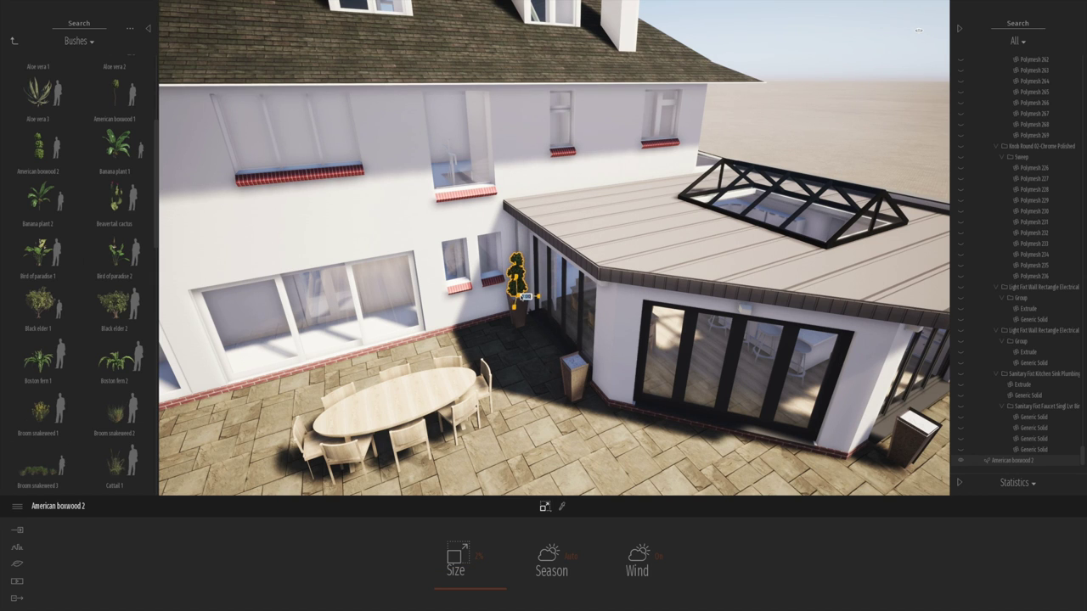
pyautogui.moveTo(473, 311); pyautogui.dragTo(469, 252, button='right')
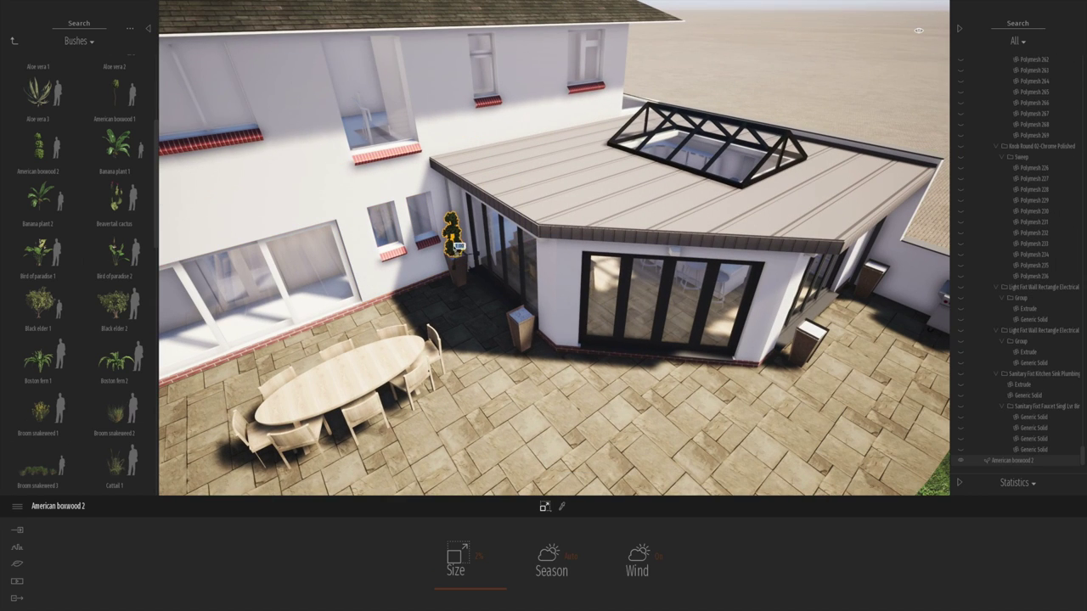
pyautogui.click(509, 293)
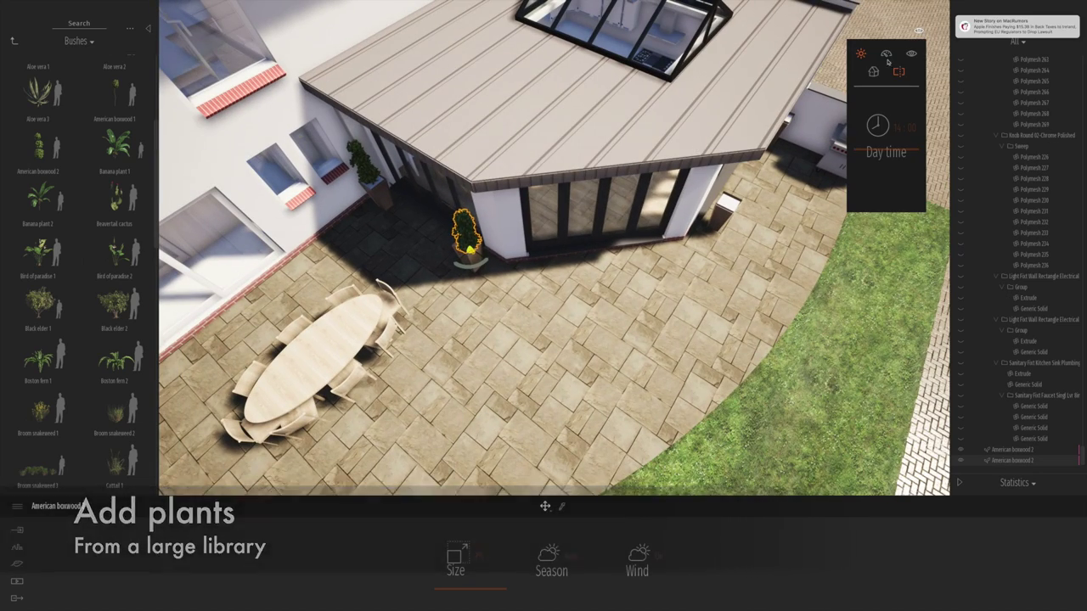
pyautogui.press('super+s')
pyautogui.click(528, 193)
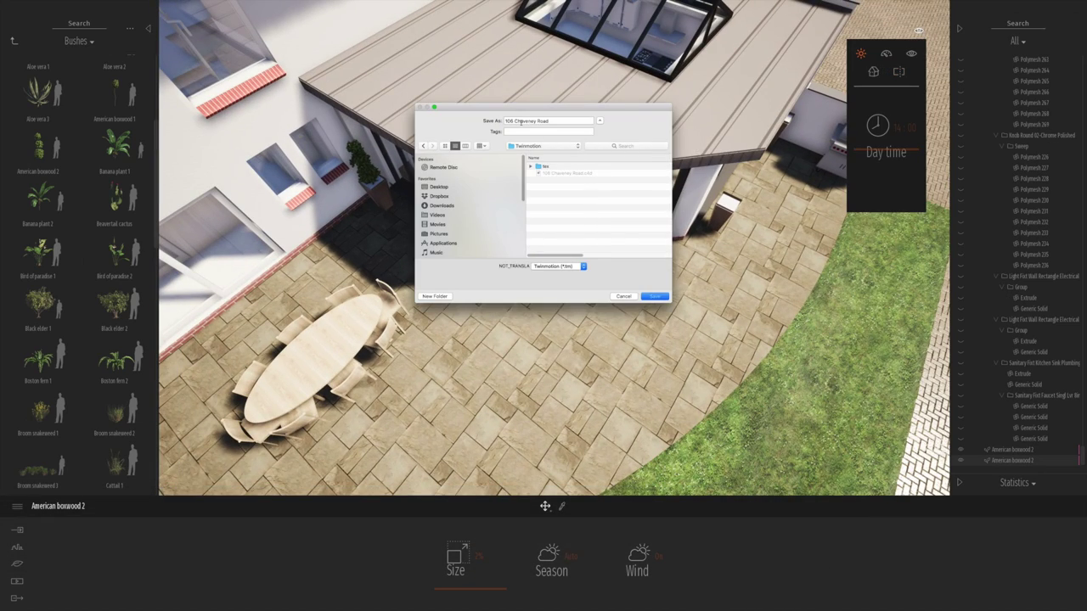
pyautogui.press('Return')
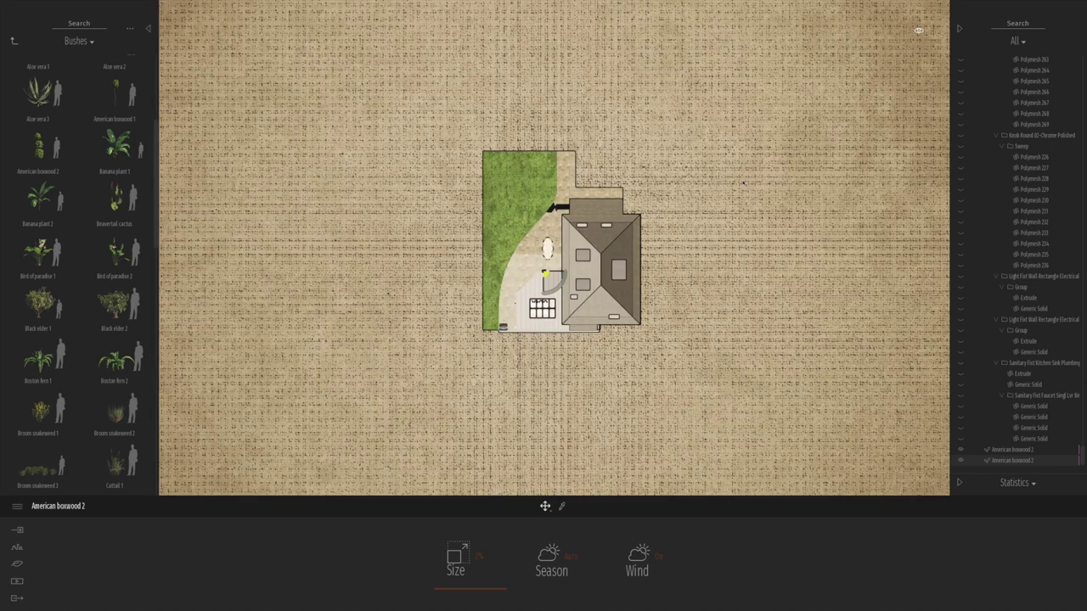
# - Move one boxwood bush along the extension wall
pyautogui.scroll(10, 562, 290)
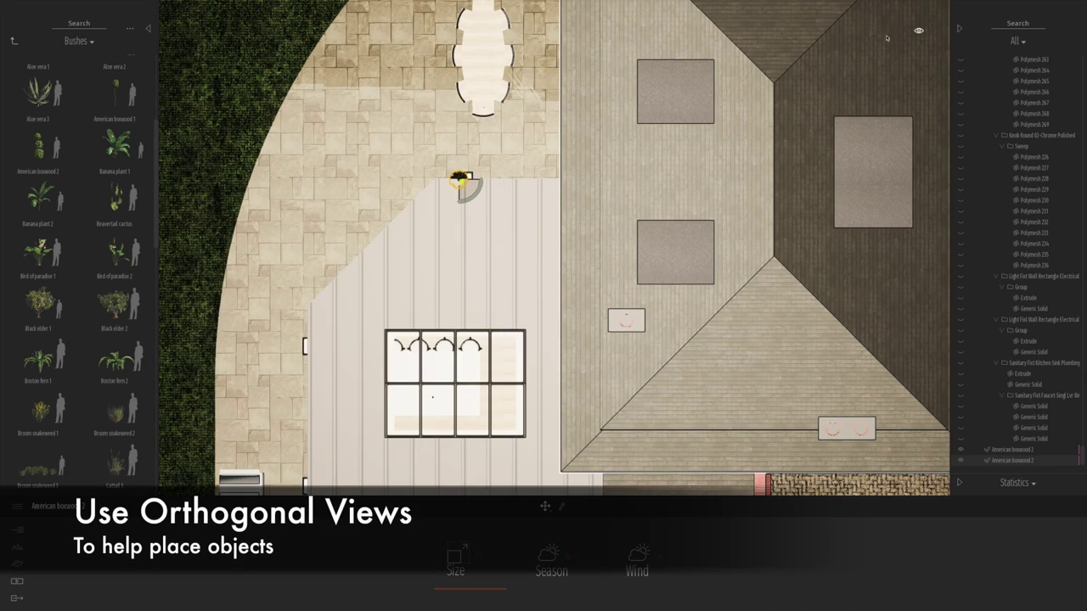
pyautogui.moveTo(458, 183); pyautogui.dragTo(348, 329)
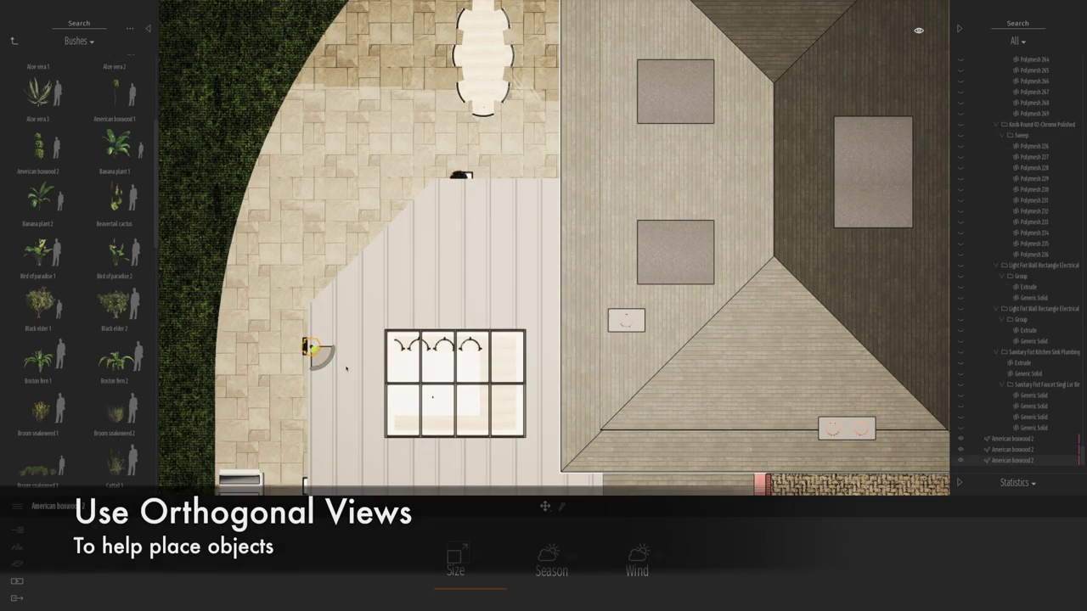
pyautogui.scroll(-2, 318, 357)
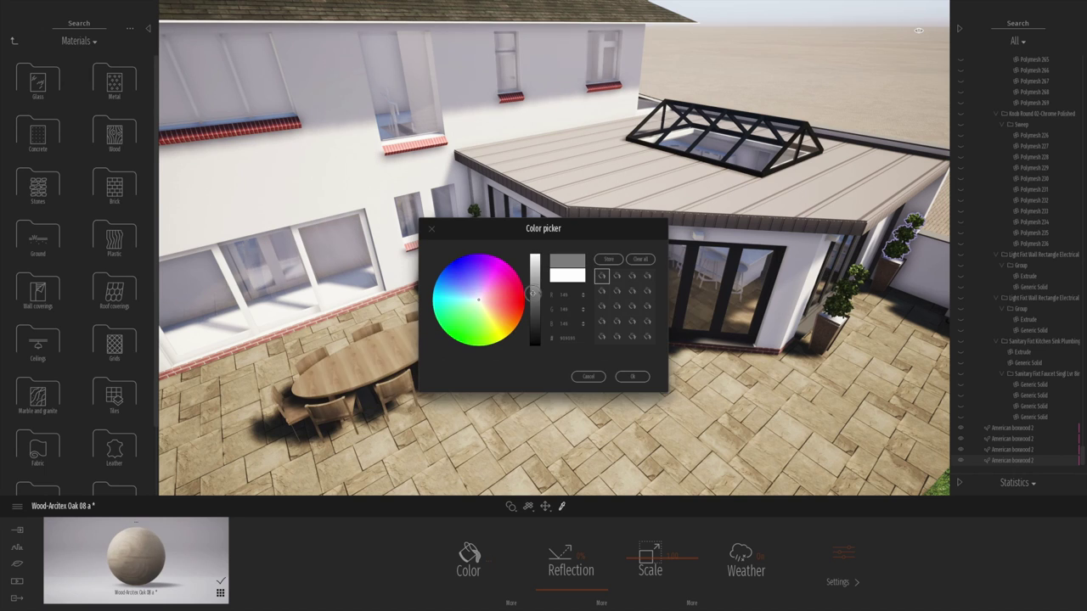
# - Save, then coat the house walls with Roughcast coating 03 at a finer texture scale
pyautogui.hotkey('ctrl', 's')
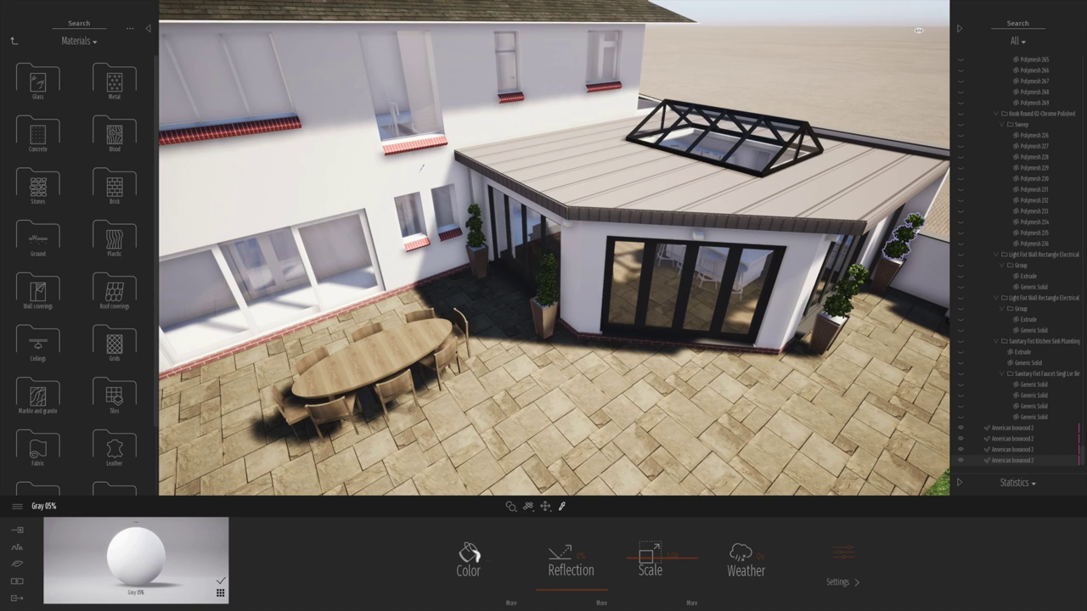
pyautogui.click(38, 280)
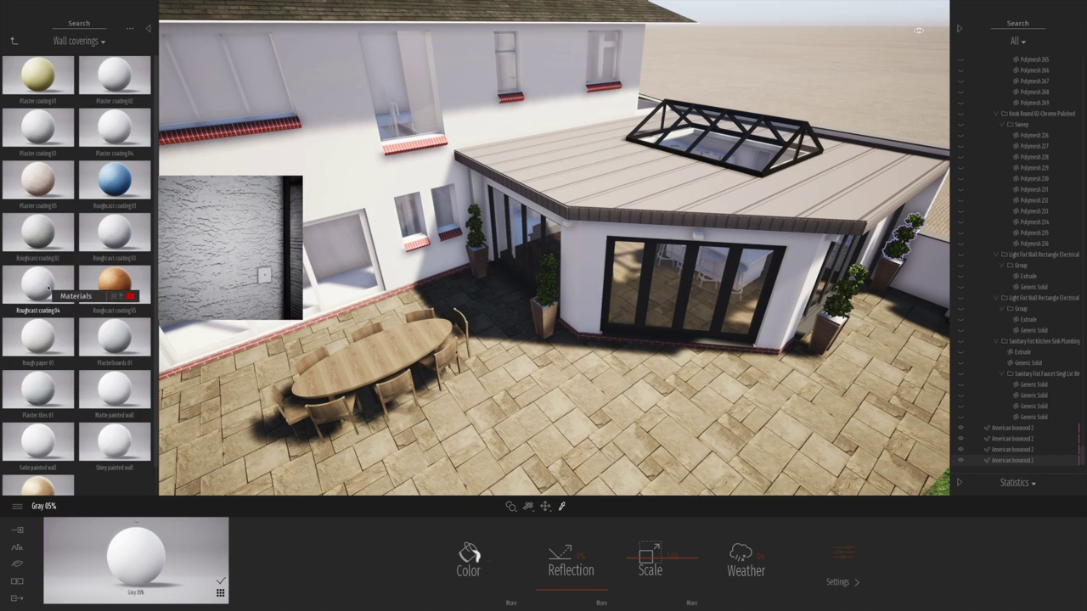
pyautogui.moveTo(38, 286); pyautogui.dragTo(337, 188)
pyautogui.moveTo(115, 234); pyautogui.dragTo(280, 187)
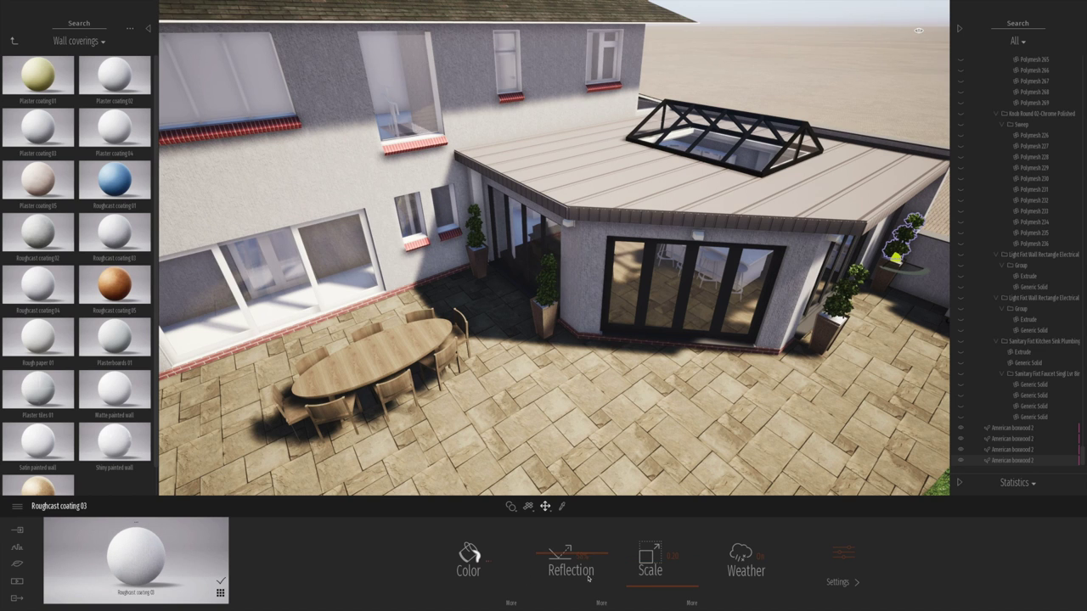
pyautogui.moveTo(669, 556); pyautogui.dragTo(664, 556)
pyautogui.moveTo(610, 322); pyautogui.dragTo(610, 271, button='right')
# - Recolour the extension roof material darker, then bring up the vegetation painting tools
pyautogui.click(633, 156)
pyautogui.click(468, 560)
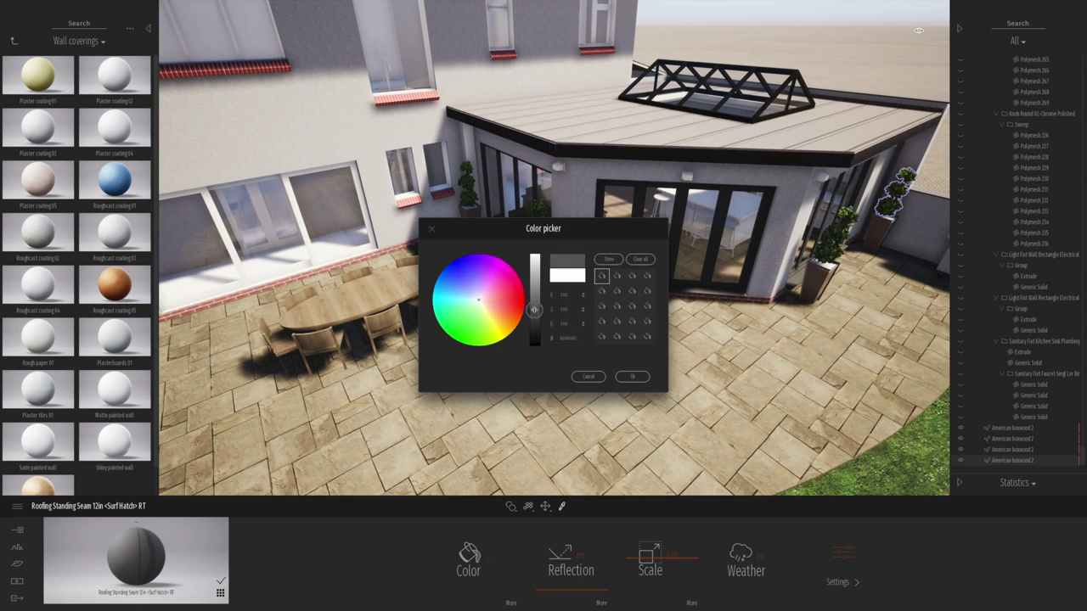
pyautogui.click(631, 376)
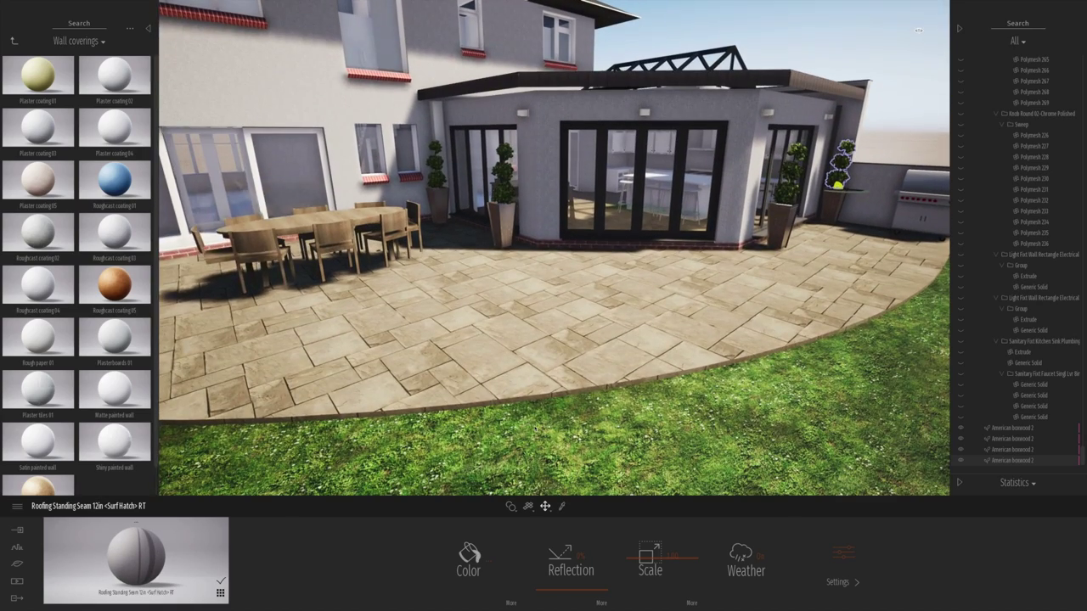
pyautogui.click(14, 40)
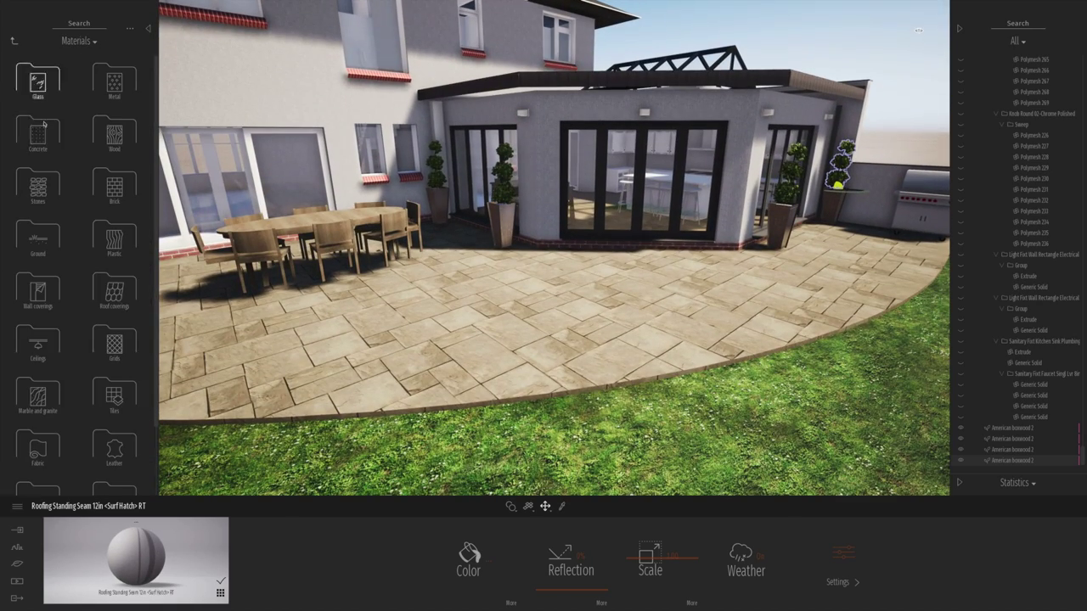
pyautogui.click(17, 580)
pyautogui.click(651, 552)
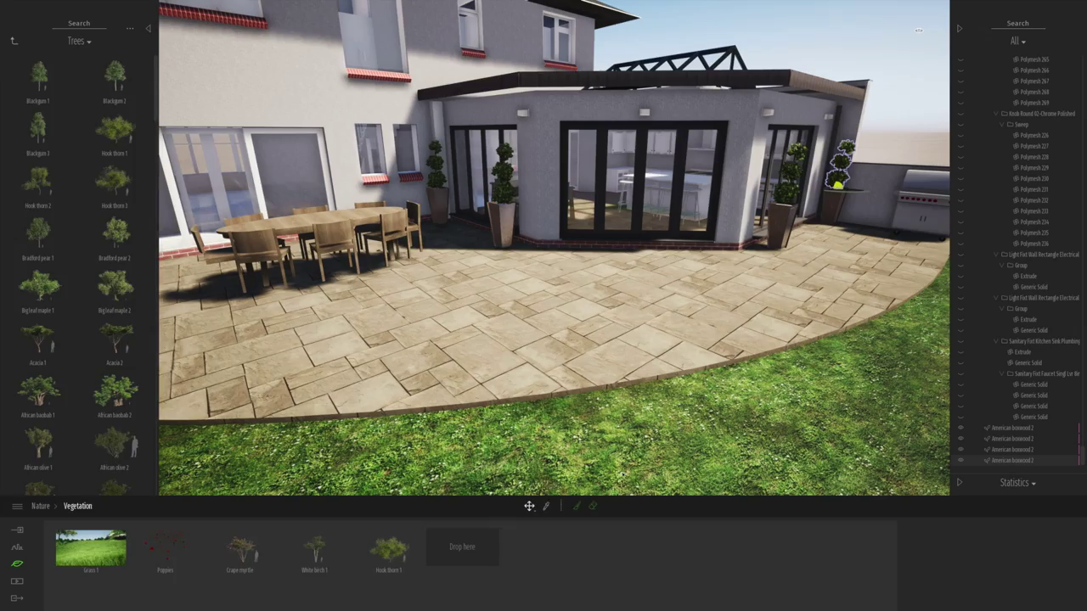
# - Load Grass 2 into the vegetation brush and paint grass across the lawn to its right edge
pyautogui.moveTo(120, 95); pyautogui.dragTo(462, 546)
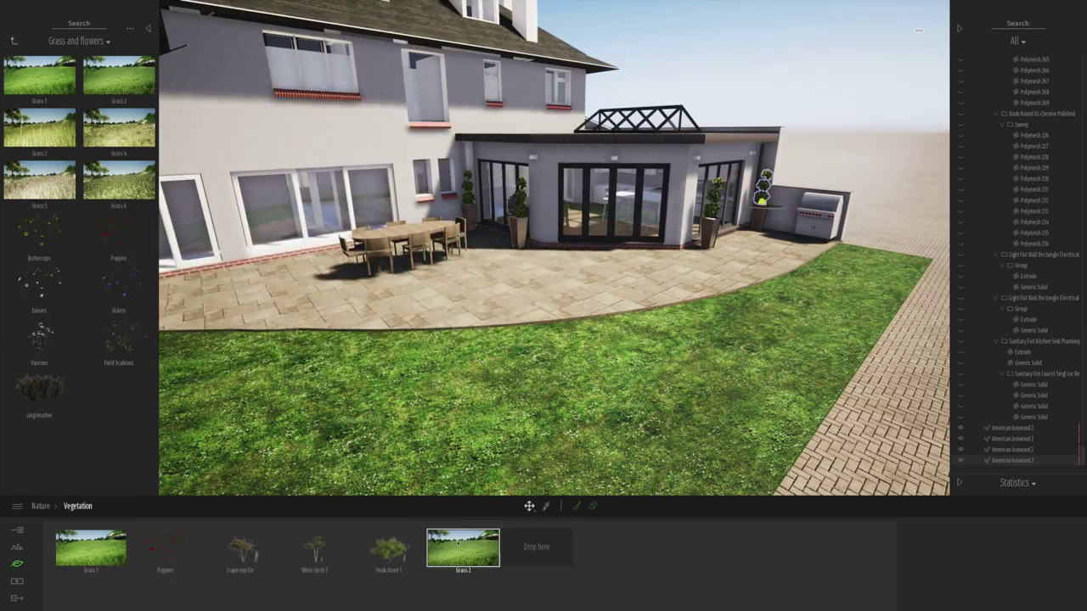
pyautogui.scroll(-2, 405, 382)
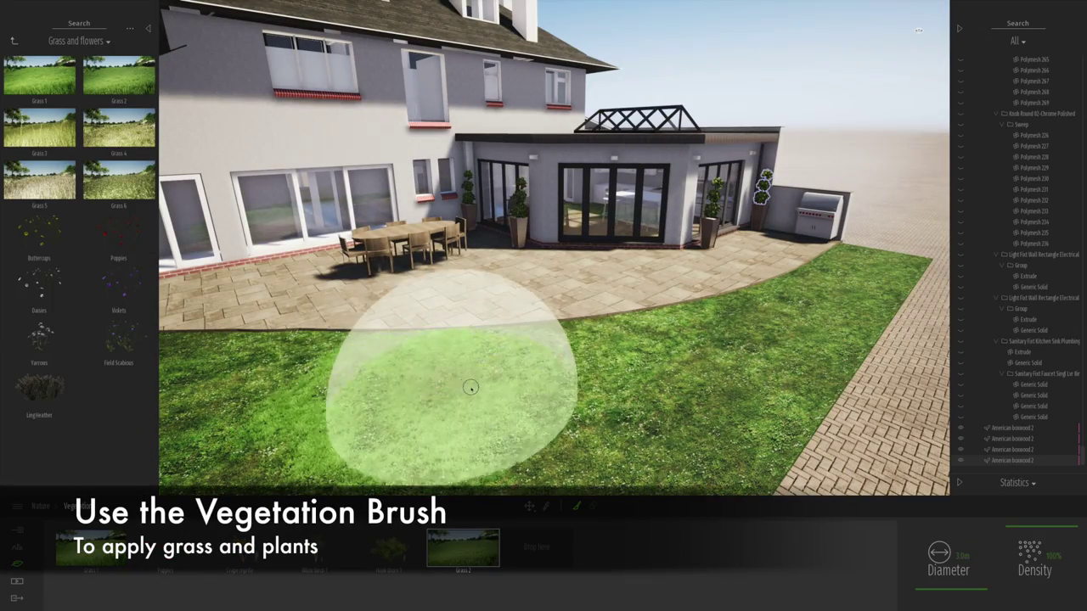
pyautogui.moveTo(619, 376)
pyautogui.mouseDown(button='right')
pyautogui.moveTo(373, 392)
pyautogui.moveTo(304, 410)
pyautogui.mouseUp(button='right')
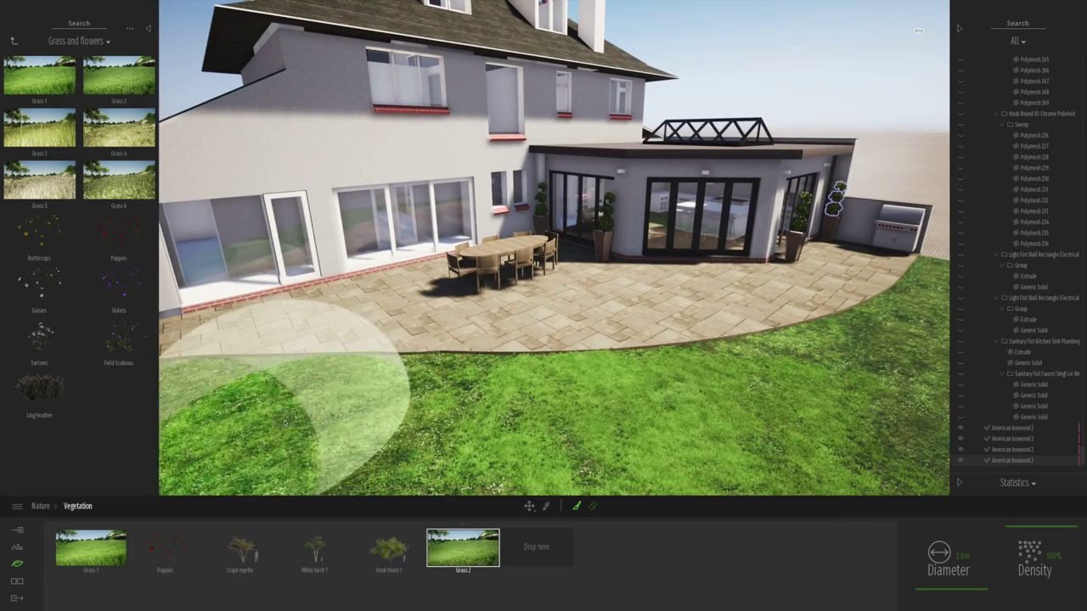
pyautogui.moveTo(412, 388)
pyautogui.mouseDown(button='right')
pyautogui.moveTo(497, 448)
pyautogui.moveTo(268, 369)
pyautogui.mouseUp(button='right')
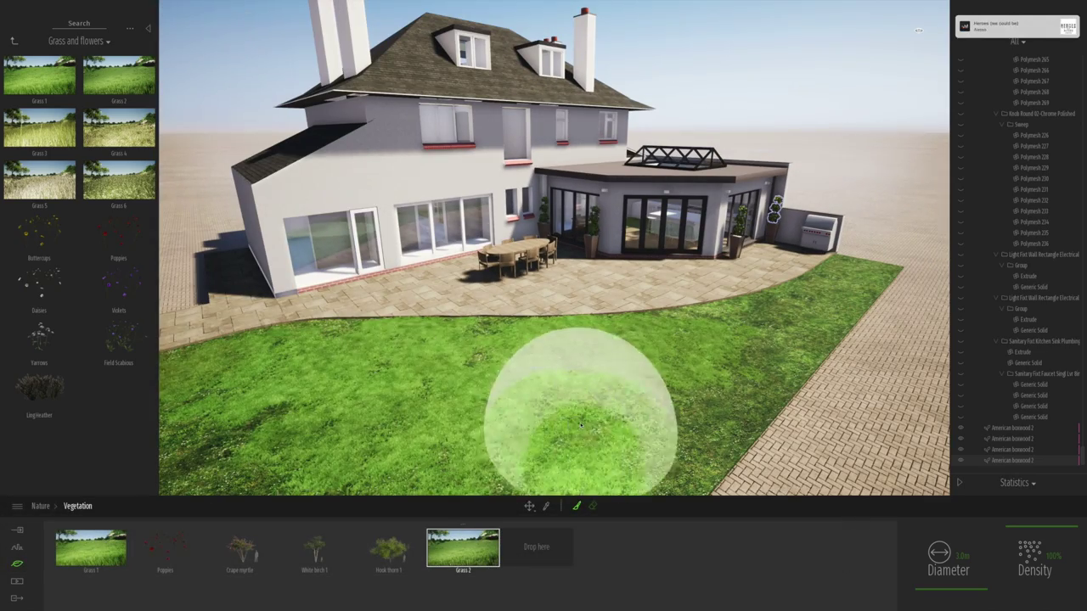
pyautogui.scroll(-1, 971, 541)
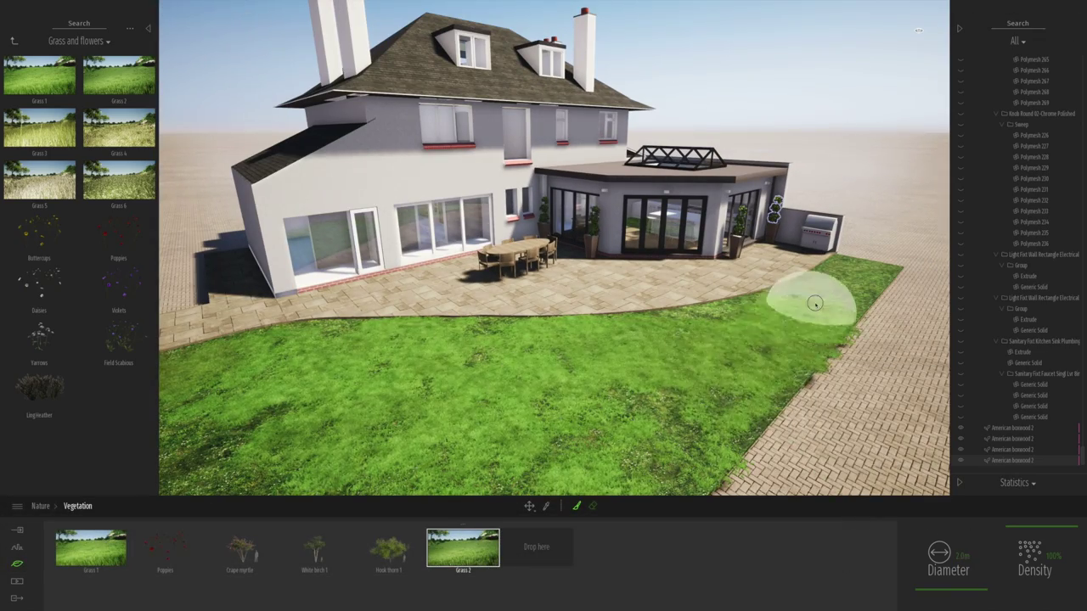
pyautogui.moveTo(859, 269)
pyautogui.mouseDown()
pyautogui.moveTo(823, 319)
pyautogui.moveTo(715, 347)
pyautogui.mouseUp()
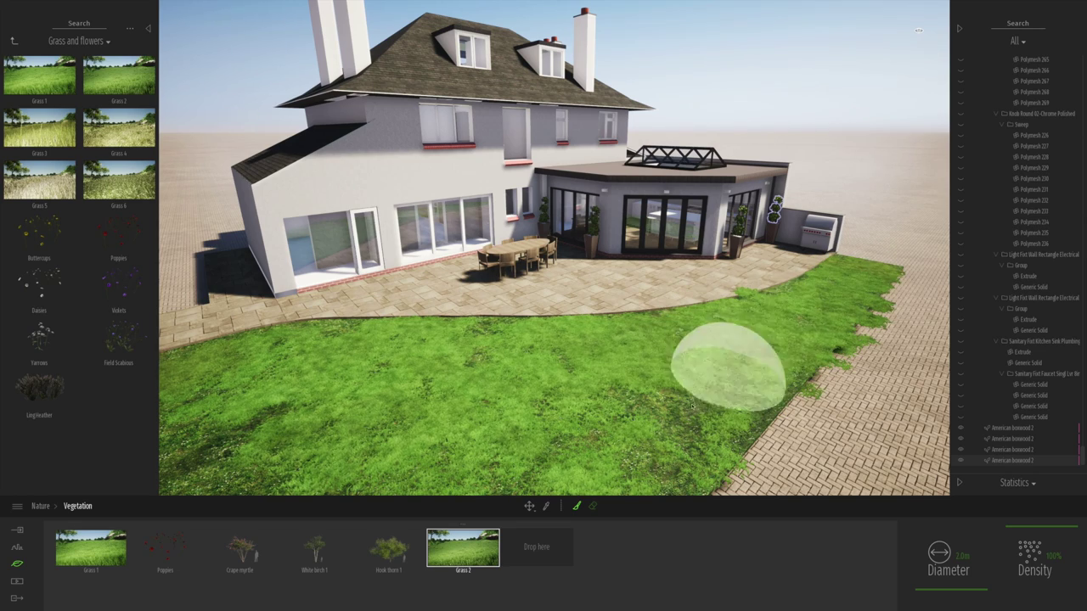
pyautogui.press('Escape')
# - Add more Grass 2 at the lawn edge beside the patio
pyautogui.click(501, 321)
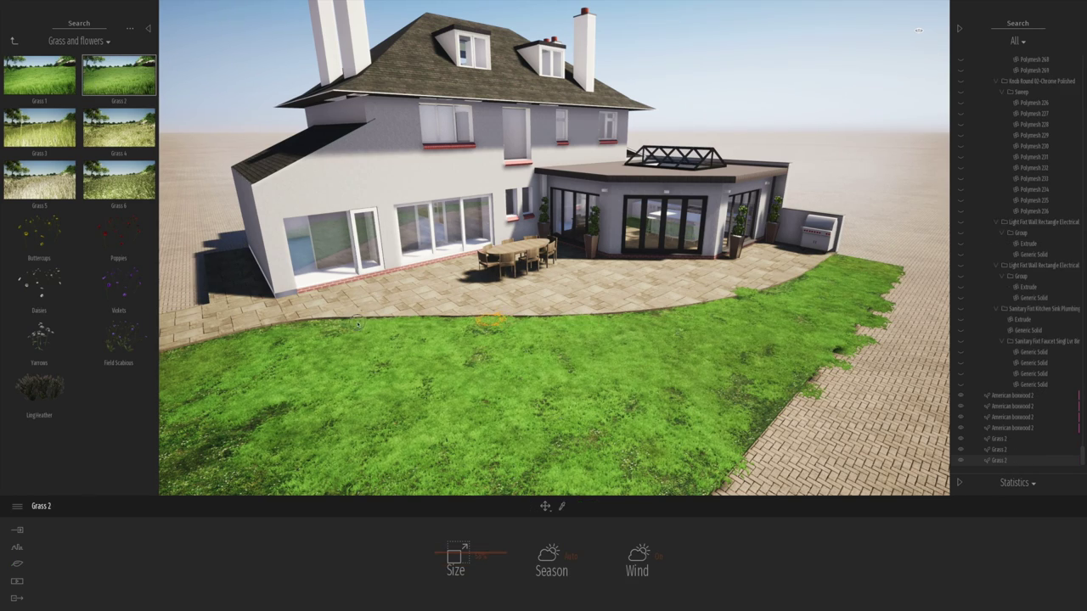
pyautogui.scroll(3, 502, 381)
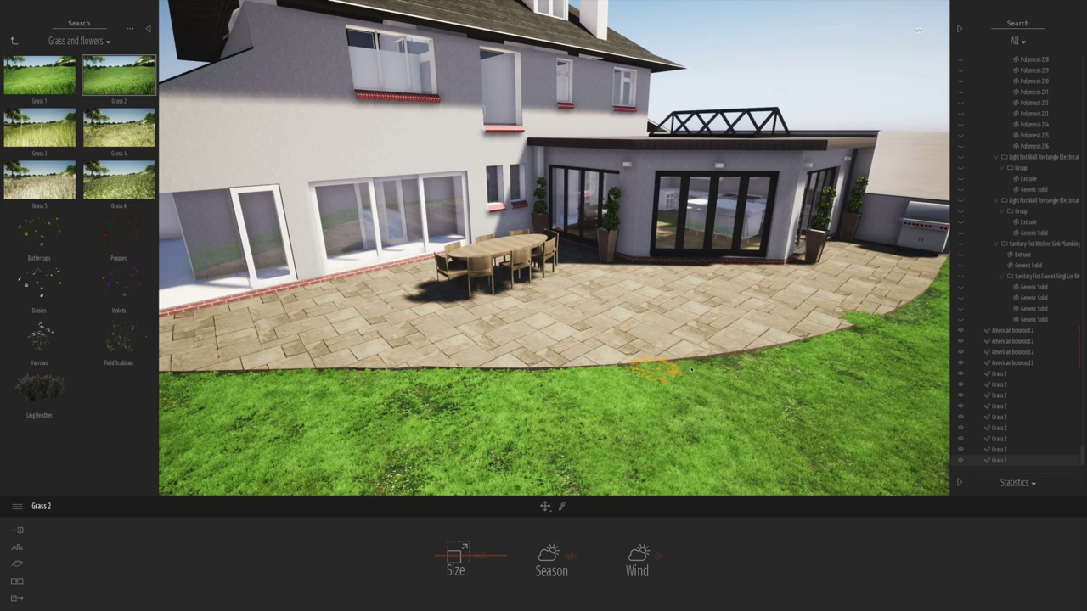
pyautogui.click(645, 558)
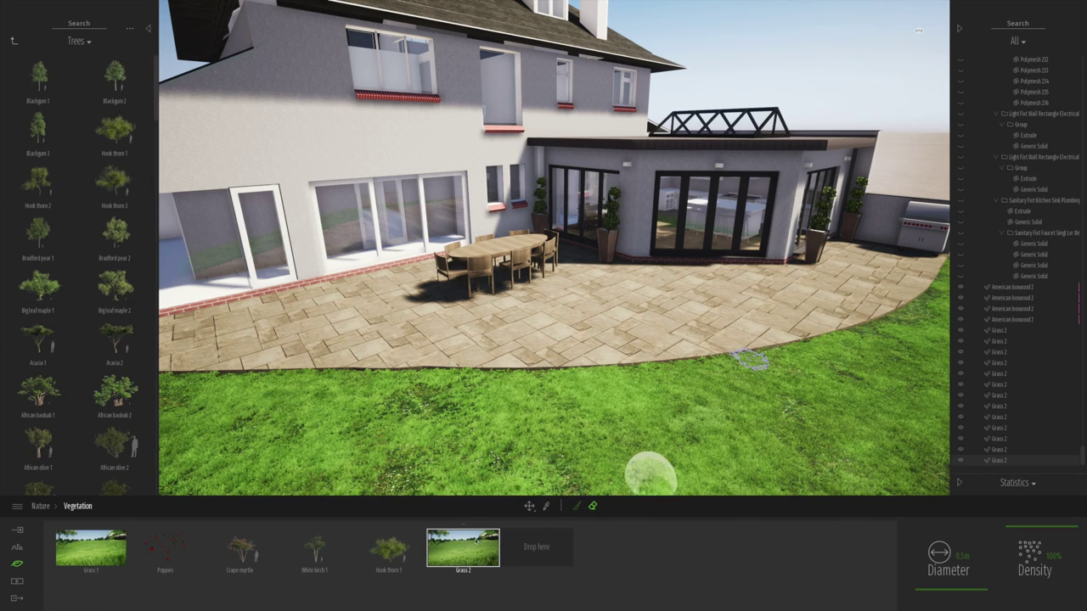
pyautogui.click(883, 324)
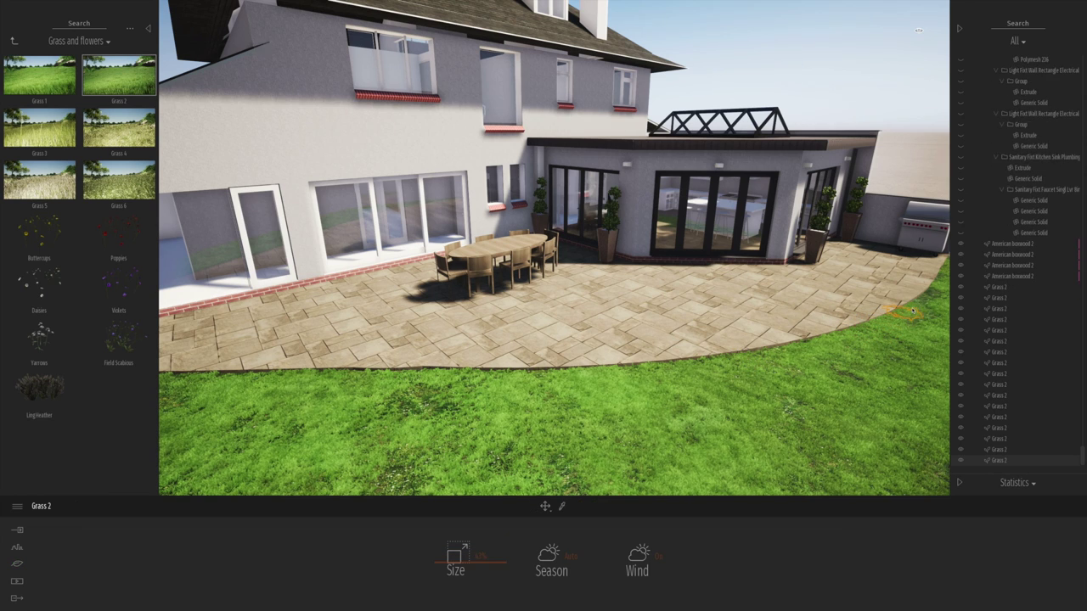
pyautogui.click(14, 39)
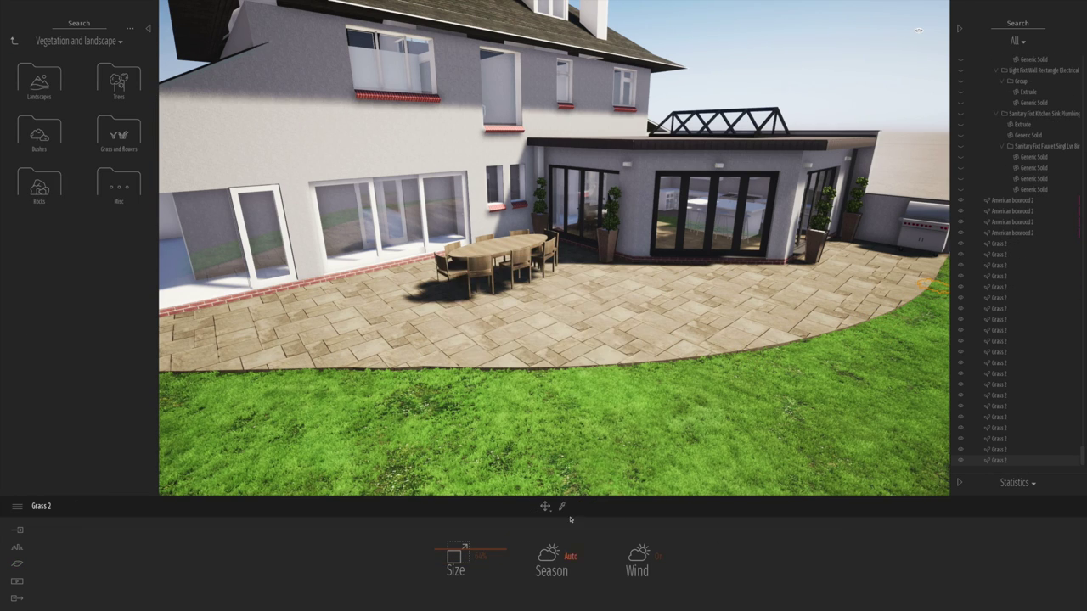
# - Try Reflective glass with adjusted metallicness on the windows, then switch them to Clear glass
pyautogui.click(506, 109)
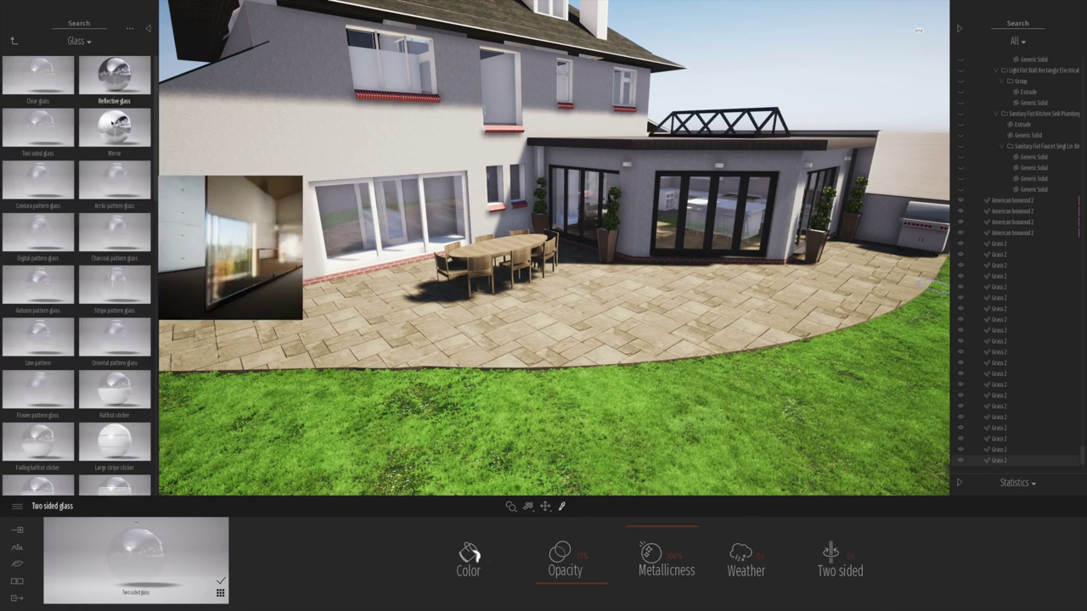
pyautogui.click(114, 74)
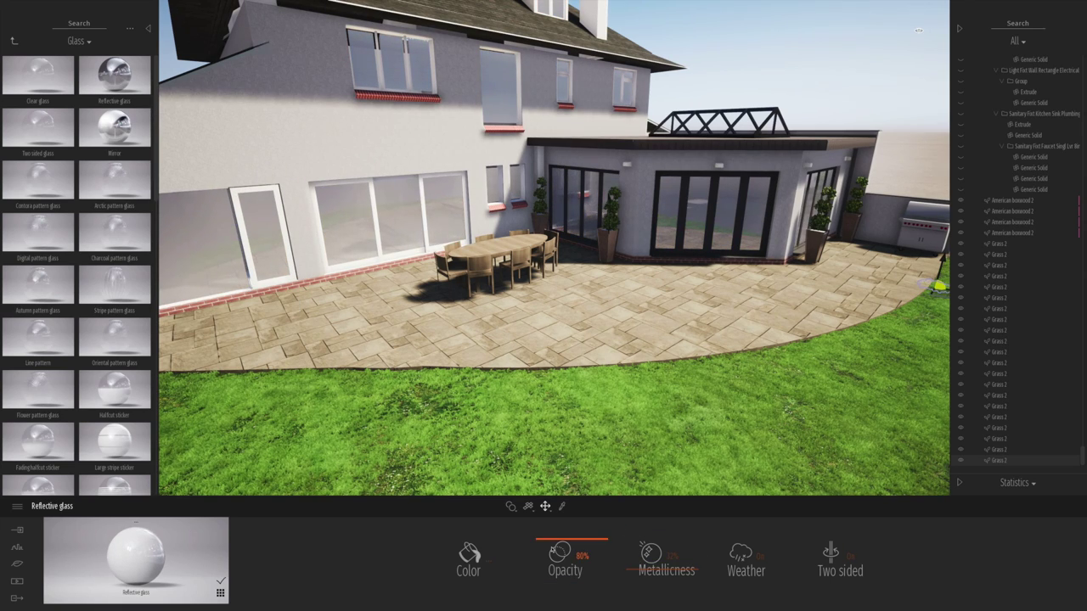
pyautogui.moveTo(543, 528)
pyautogui.mouseDown()
pyautogui.moveTo(653, 568)
pyautogui.moveTo(636, 529)
pyautogui.moveTo(536, 530)
pyautogui.mouseUp()
pyautogui.click(37, 75)
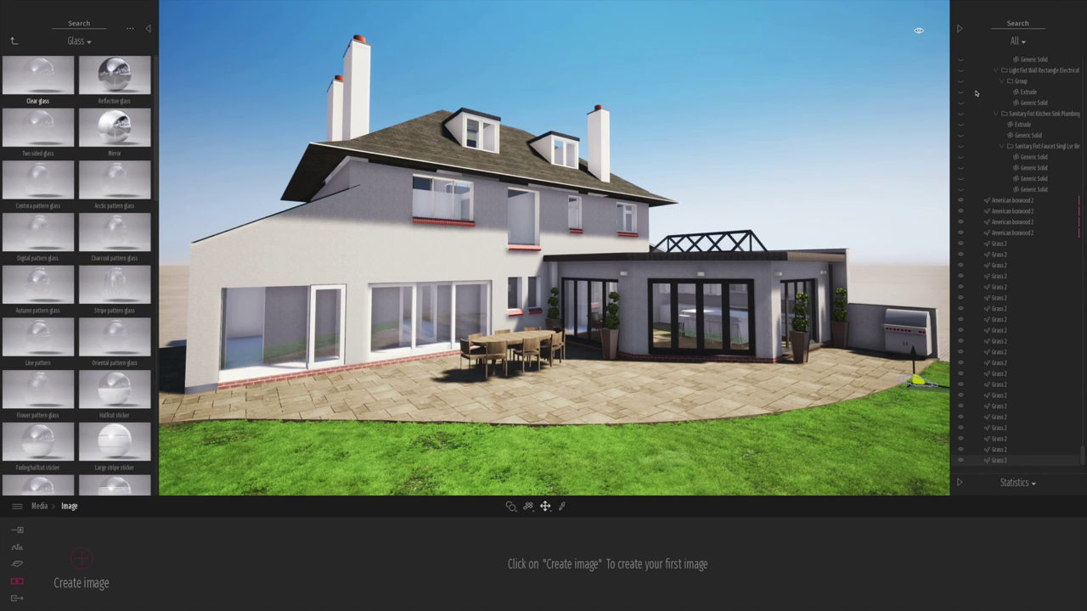
# - Sample the kitchen cabinet material and turn on Two sided in its advanced settings
pyautogui.click(17, 564)
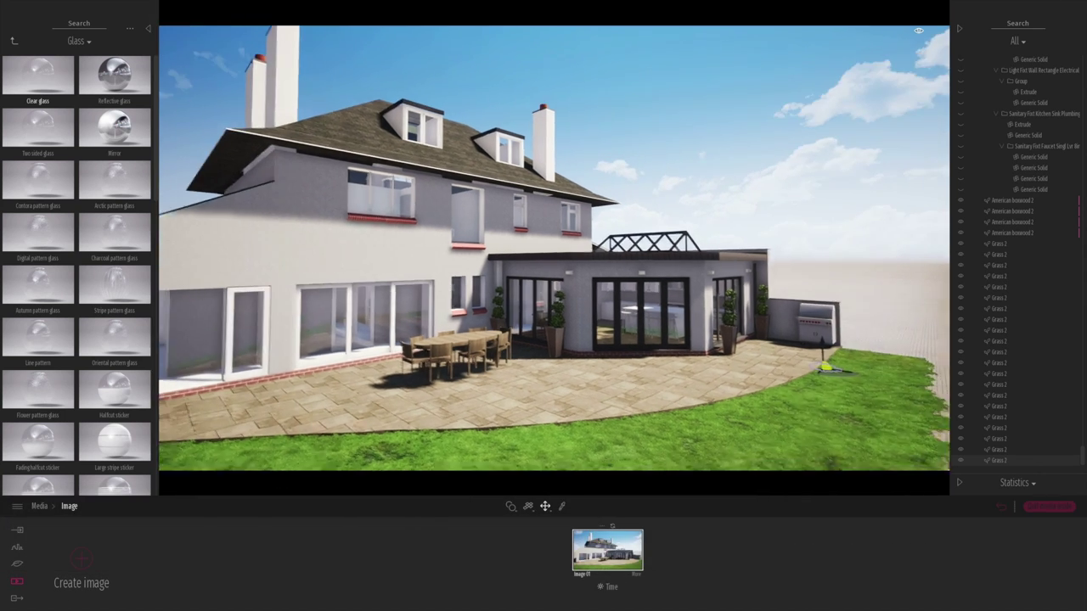
pyautogui.click(668, 245)
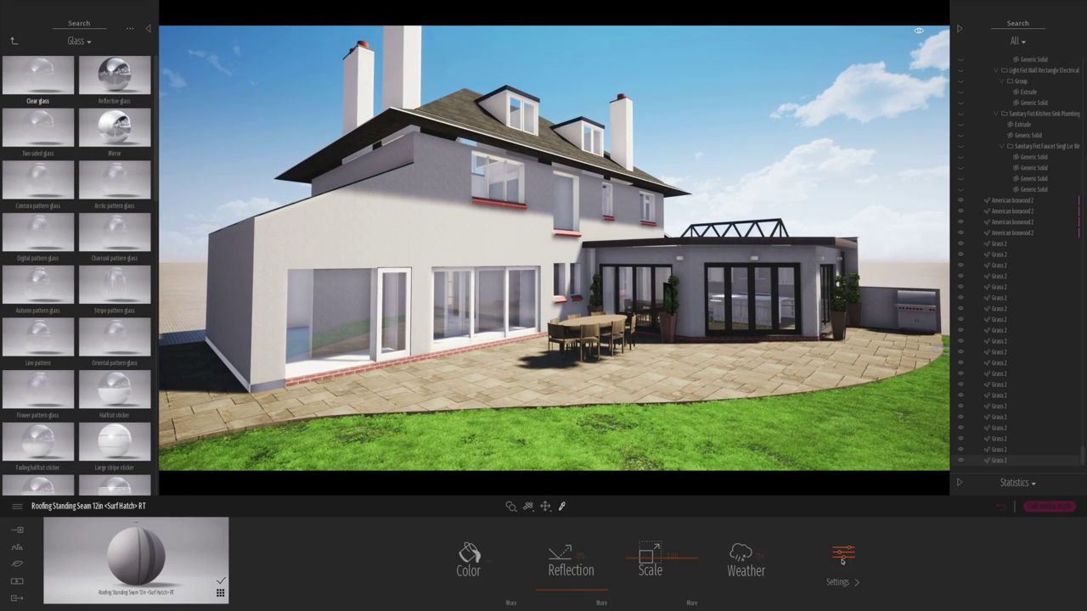
pyautogui.click(815, 254)
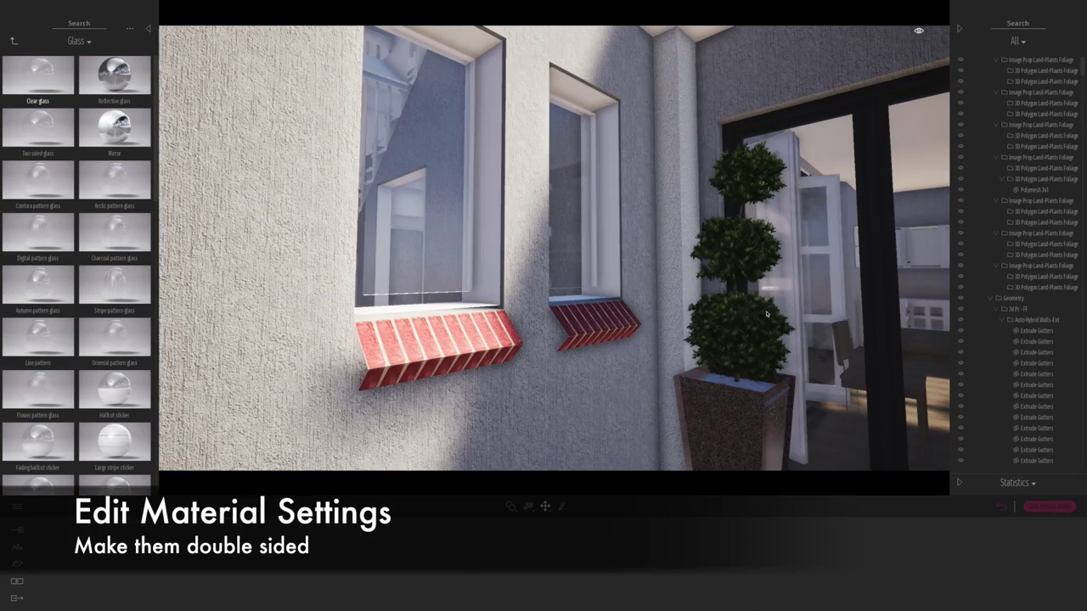
pyautogui.click(602, 327)
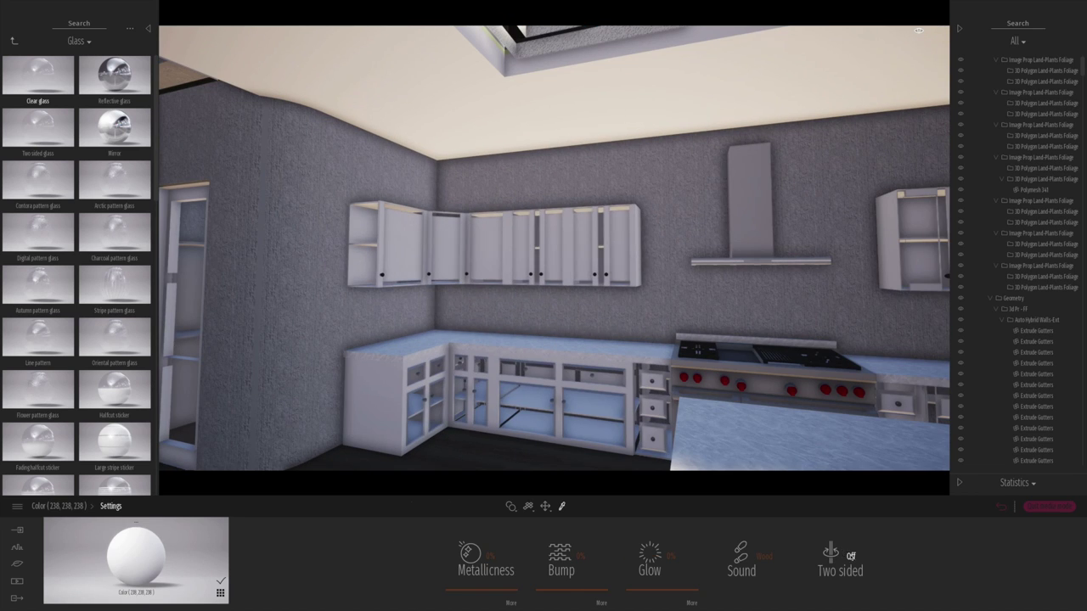
pyautogui.click(832, 553)
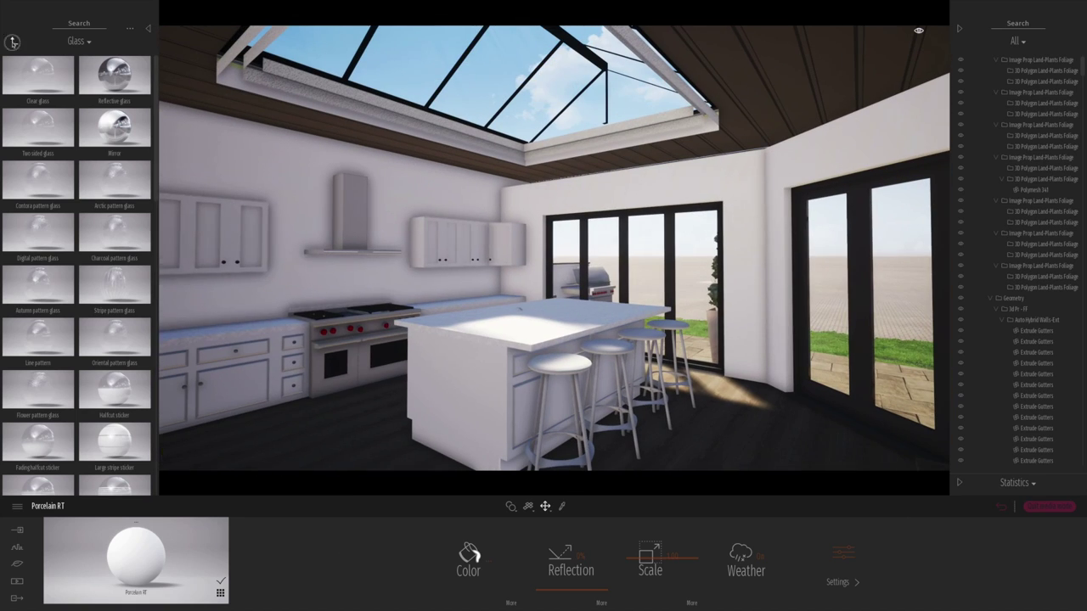
# - Apply Slightly worn chrome to the range hood
pyautogui.moveTo(43, 76)
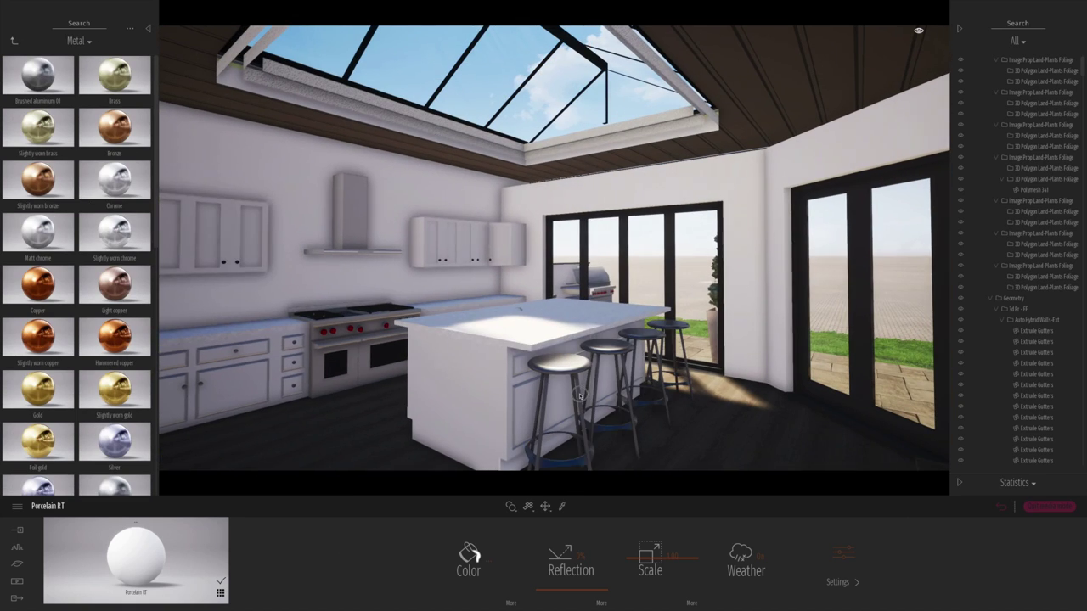
pyautogui.click(834, 557)
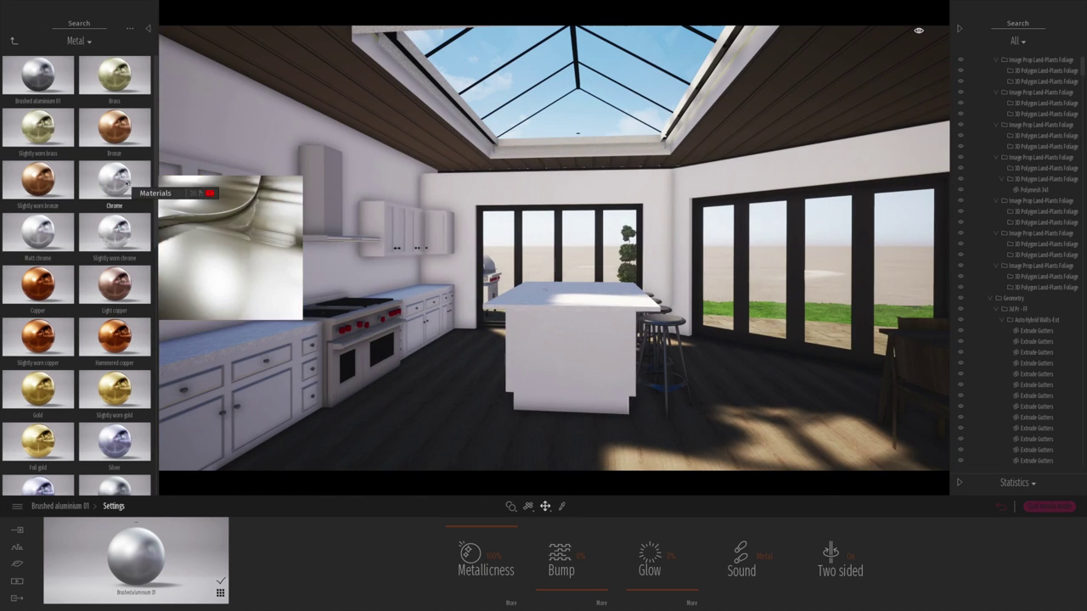
pyautogui.moveTo(115, 229); pyautogui.dragTo(318, 191)
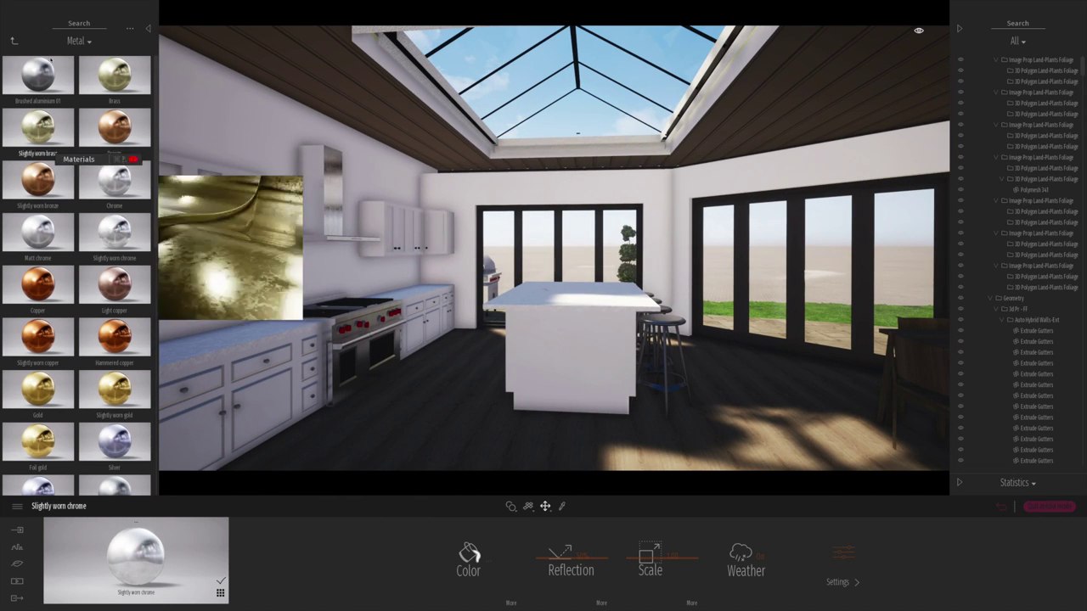
# - Give the kitchen floor the Chestnut 01 A wood
pyautogui.click(12, 39)
pyautogui.click(114, 441)
pyautogui.moveTo(38, 127); pyautogui.dragTo(454, 414)
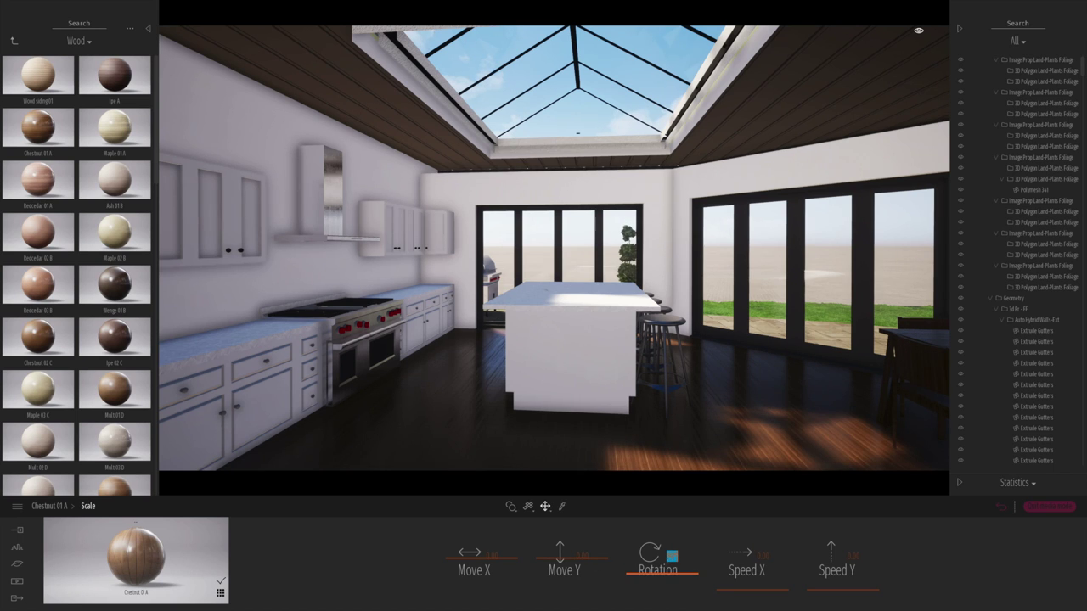
# - Make the countertops Blue Marble 01 A after trying a beige marble
pyautogui.click(12, 39)
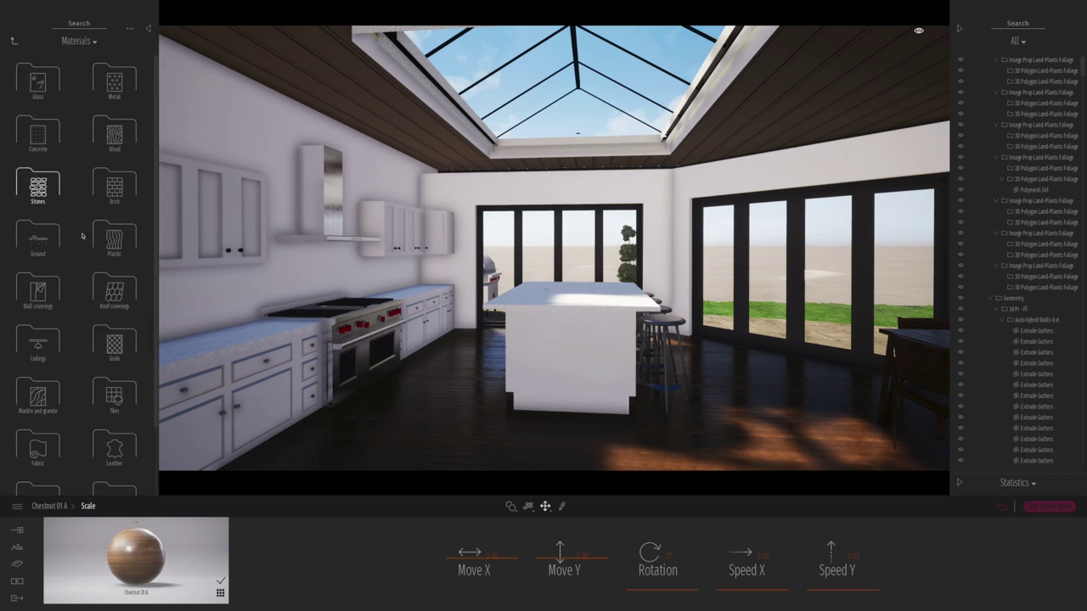
pyautogui.click(38, 399)
pyautogui.moveTo(41, 331); pyautogui.dragTo(560, 301)
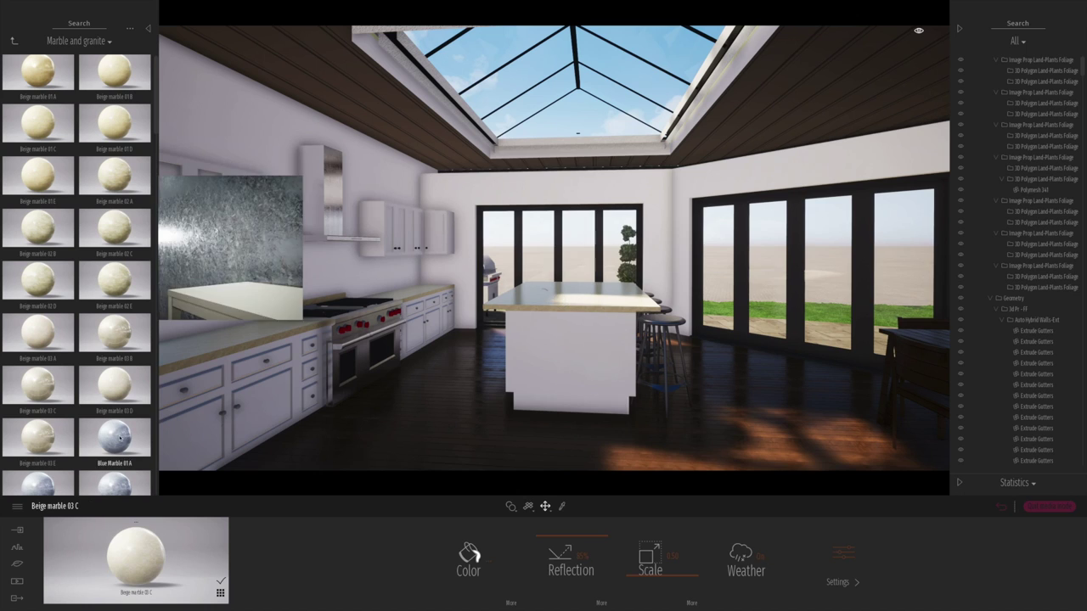
pyautogui.moveTo(115, 438); pyautogui.dragTo(431, 289)
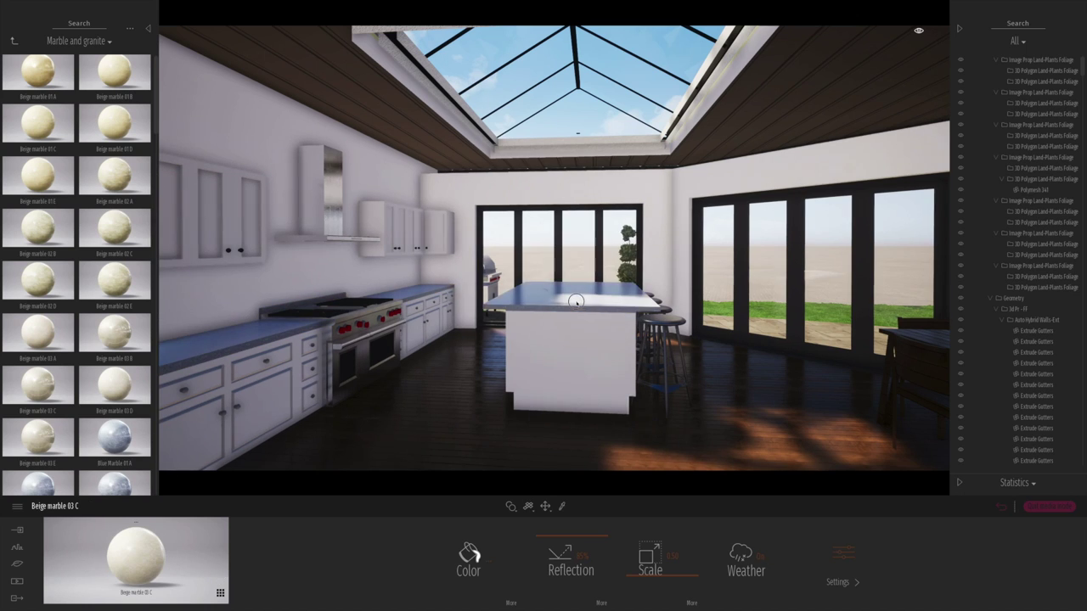
# - Turn the wooden ceiling white with the Porcelain RT material picked from the wall
pyautogui.click(396, 53)
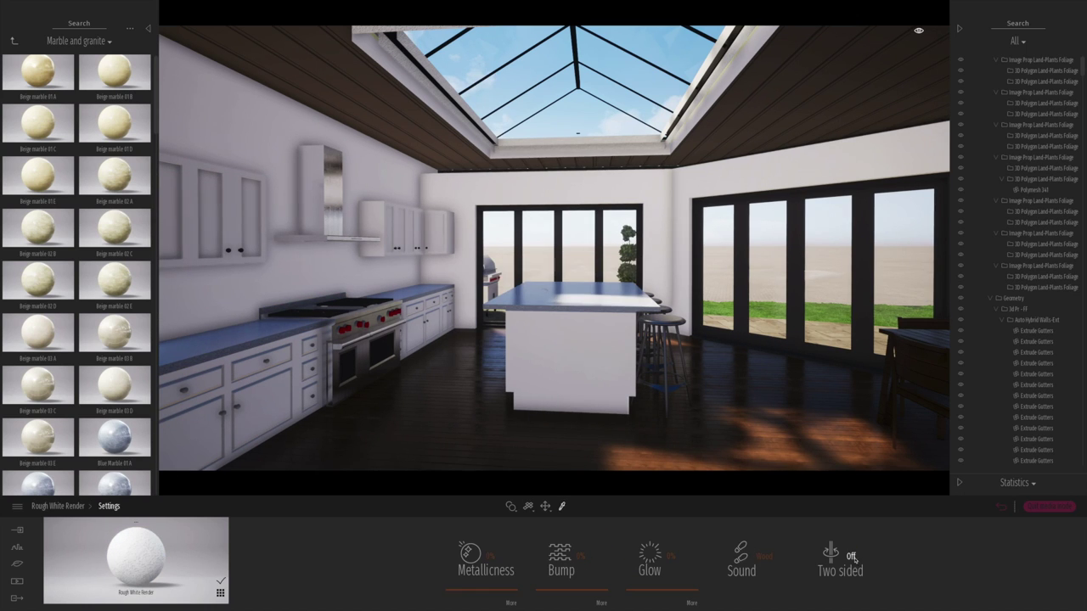
pyautogui.click(580, 190)
pyautogui.click(497, 132)
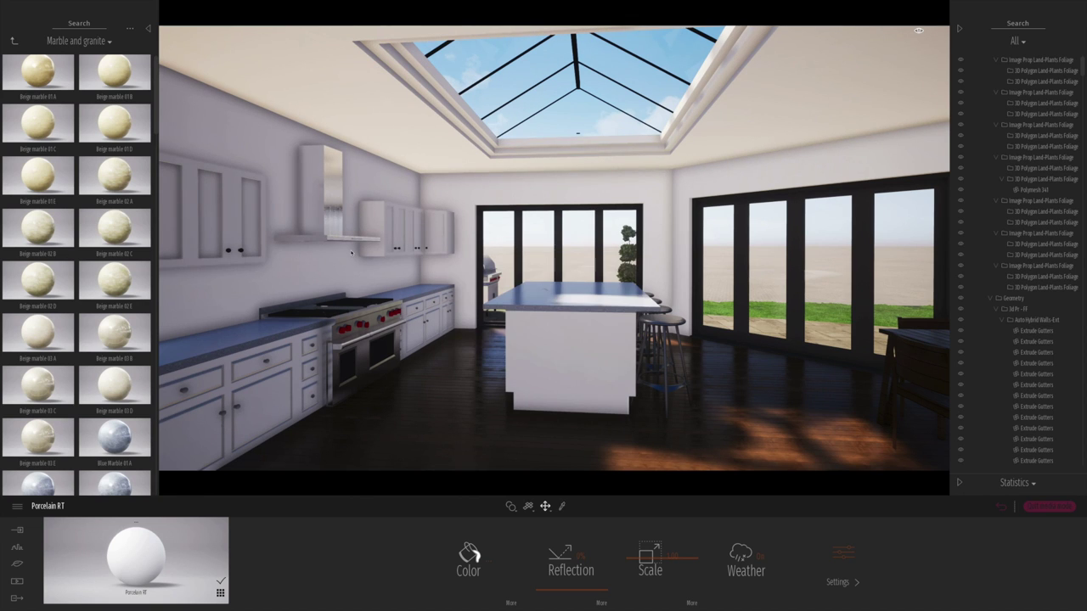
pyautogui.click(13, 41)
# - Place the Felix cat on the kitchen floor and Audrey standing beside the island
pyautogui.click(116, 135)
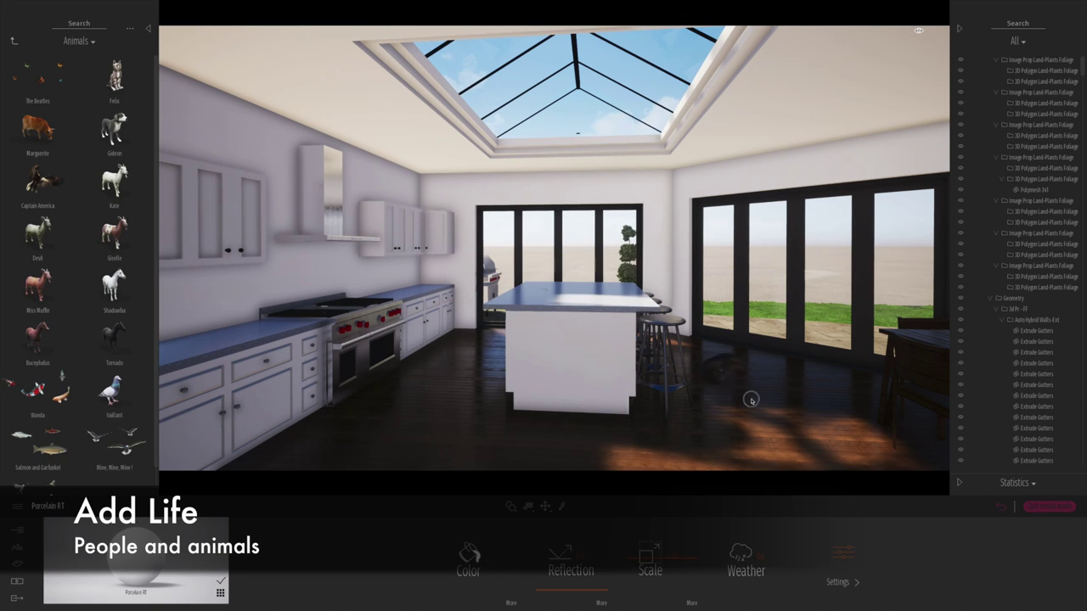
pyautogui.moveTo(807, 425); pyautogui.dragTo(803, 422)
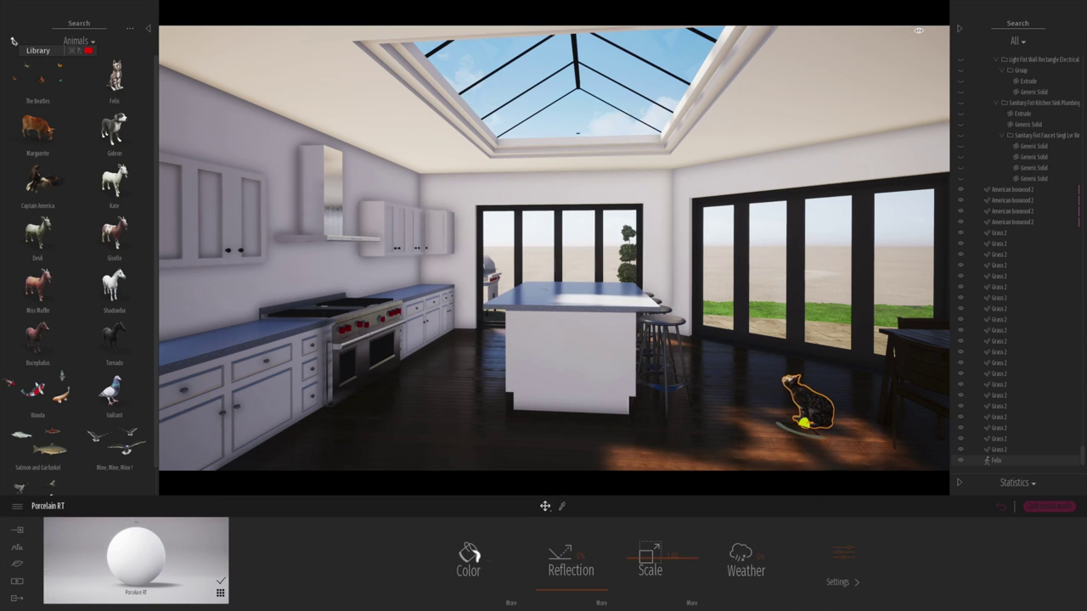
pyautogui.click(13, 41)
pyautogui.moveTo(448, 360); pyautogui.dragTo(457, 370)
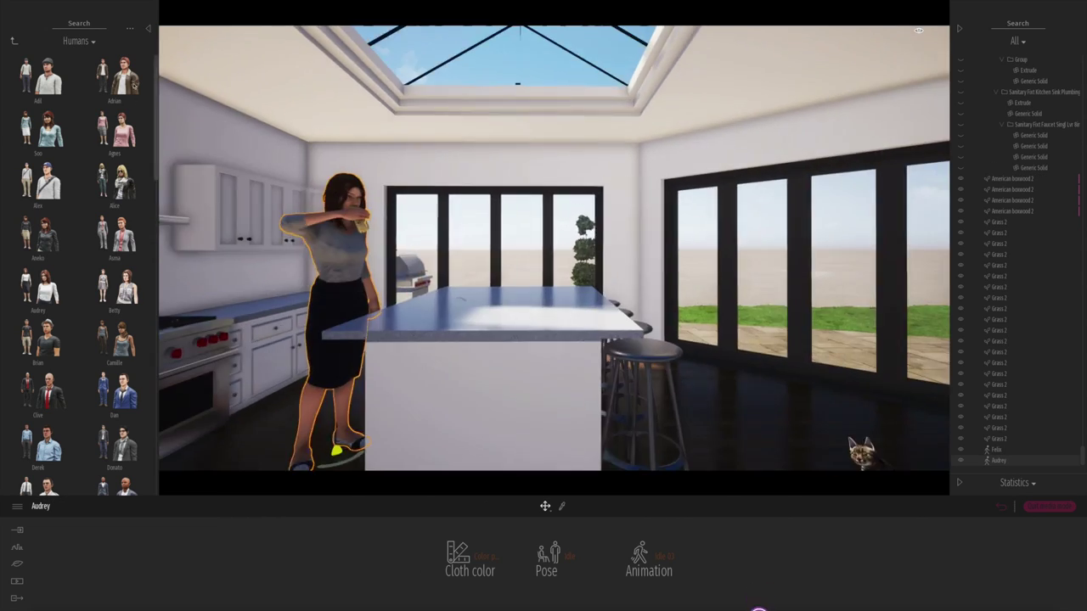
pyautogui.click(14, 41)
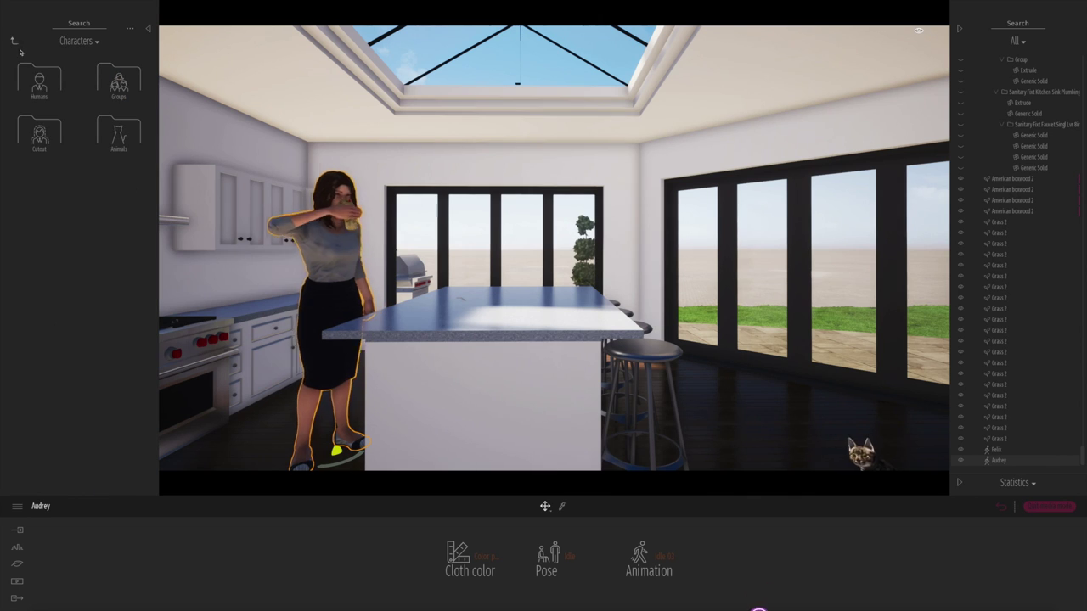
pyautogui.click(116, 75)
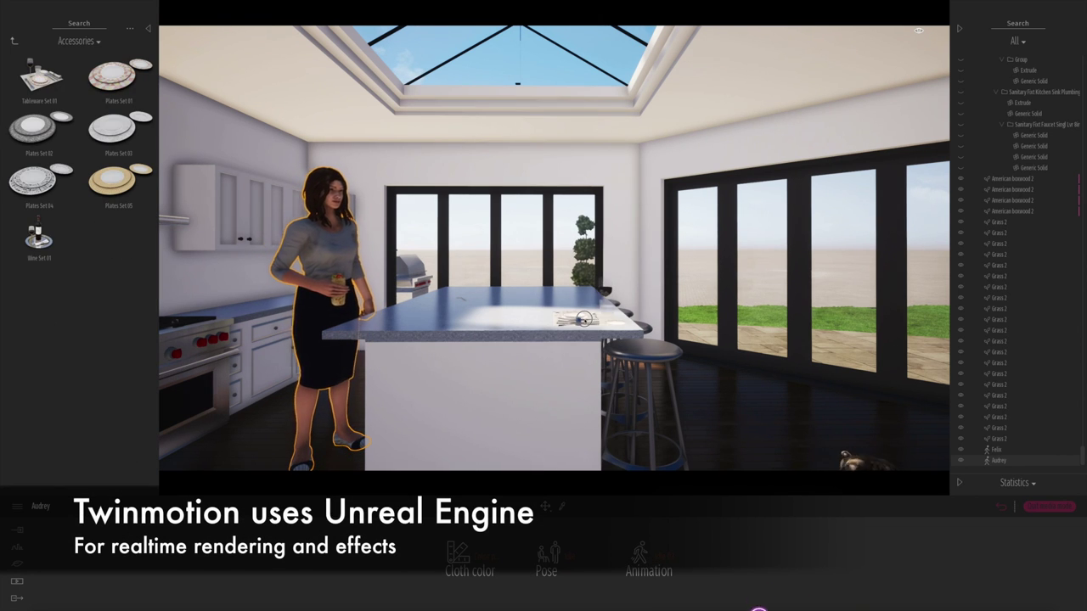
# - Put Wine Set 01 on the island and copy Tableware Set 01 into three place settings along the table
pyautogui.moveTo(38, 237); pyautogui.dragTo(573, 316)
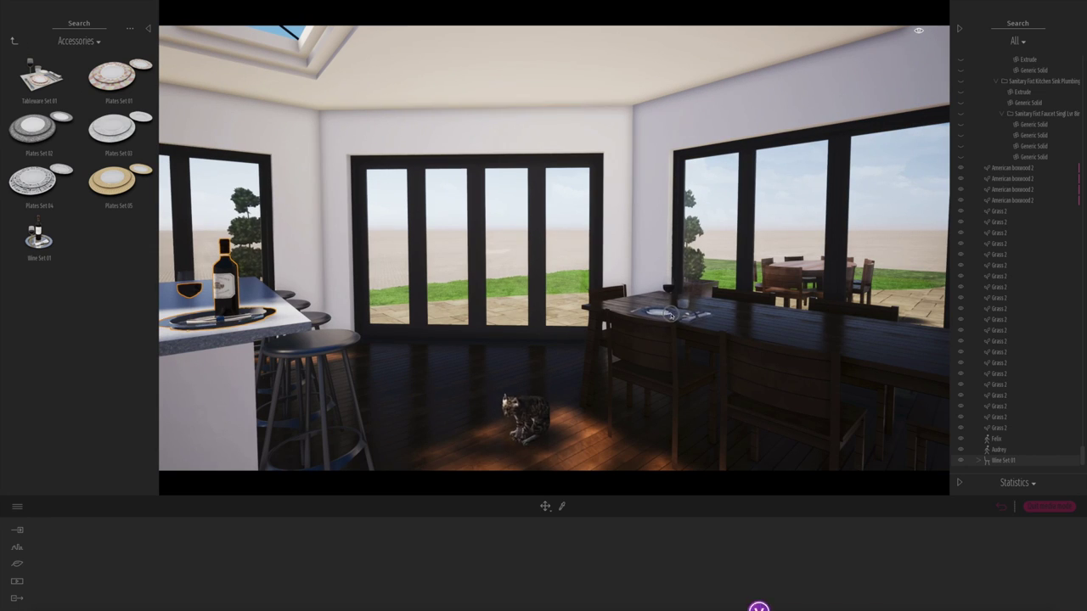
pyautogui.moveTo(671, 315); pyautogui.dragTo(758, 332)
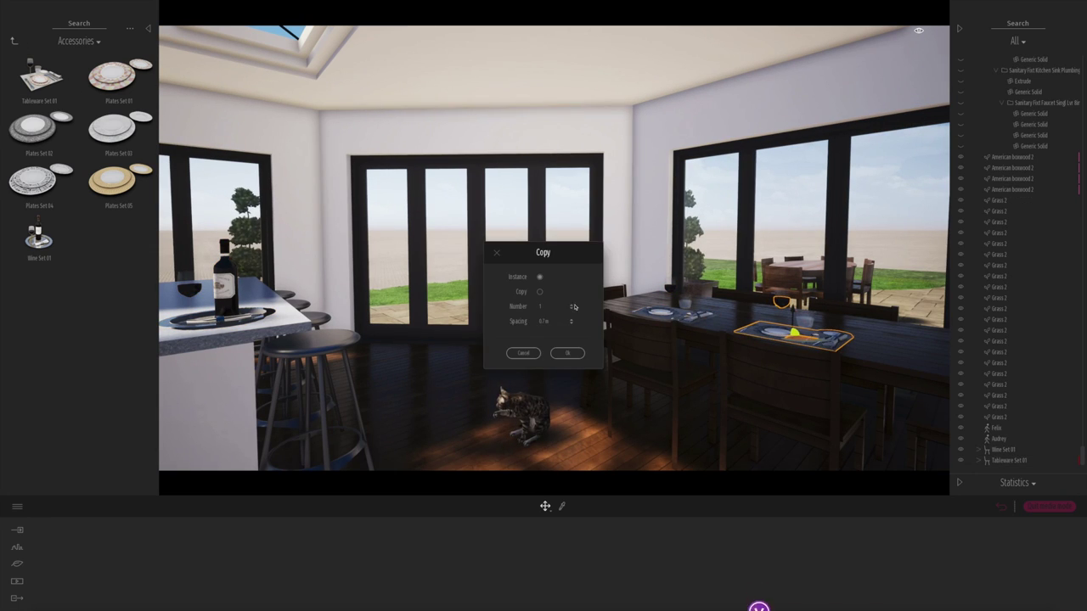
pyautogui.click(567, 351)
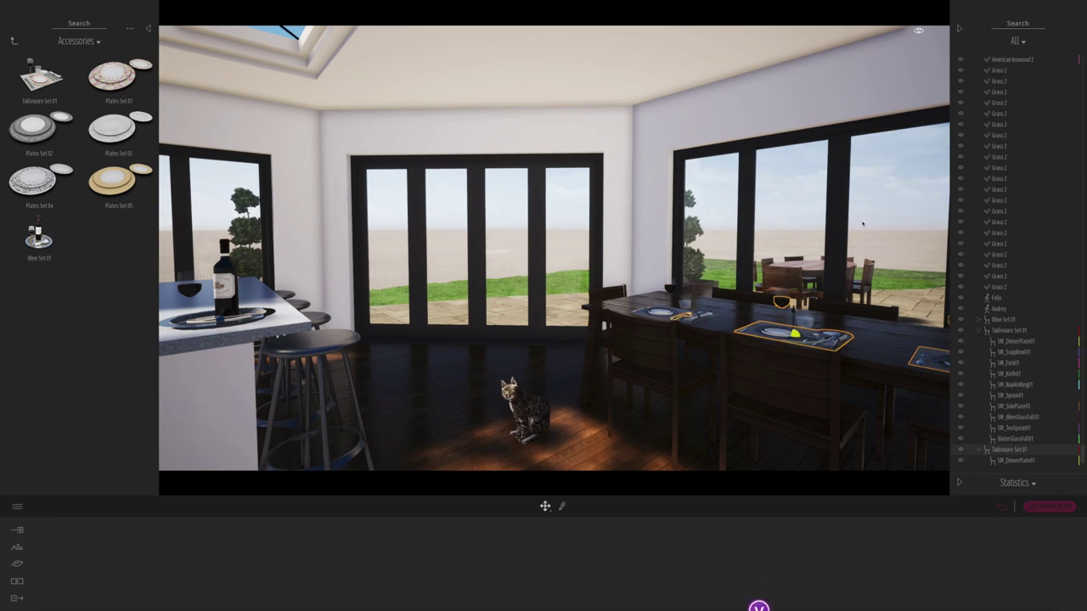
pyautogui.click(1040, 409)
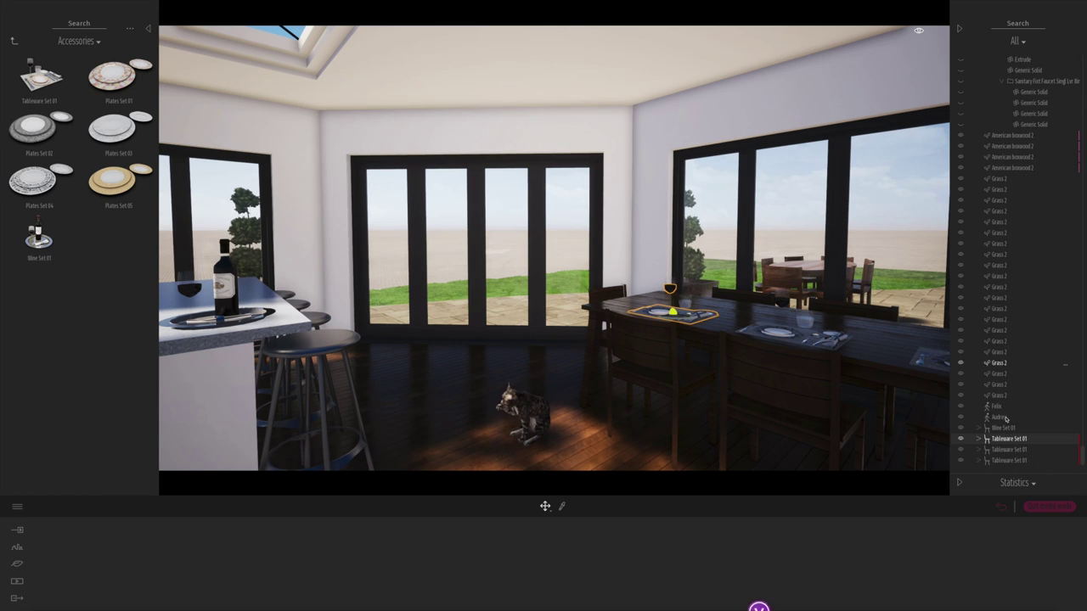
pyautogui.moveTo(737, 321); pyautogui.dragTo(769, 307)
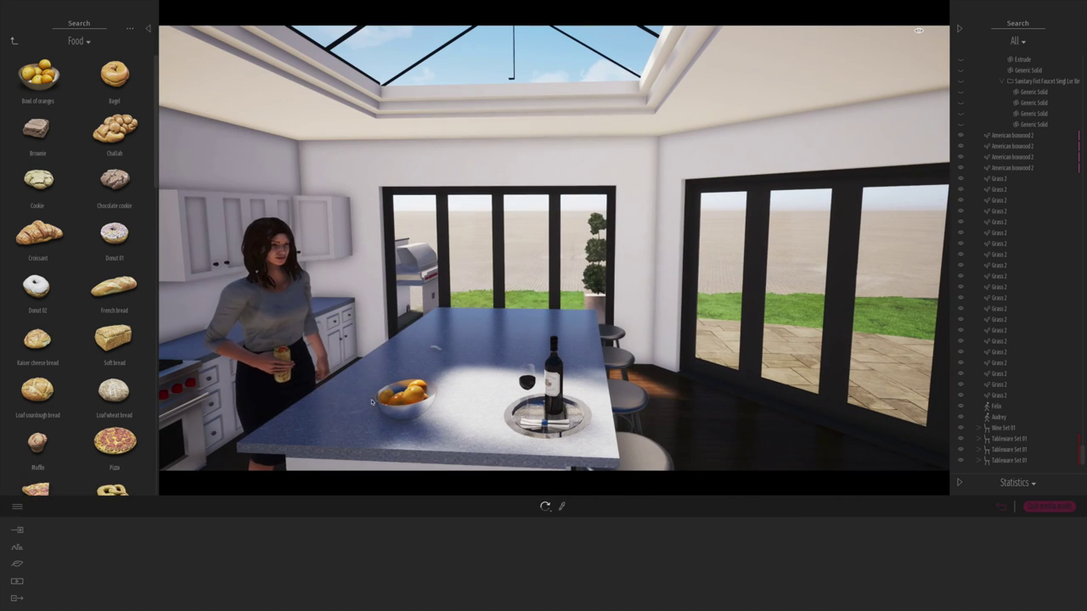
# - Shift the fruit bowl left and load the island's Plates Set 01 with cookies and a donut
pyautogui.click(13, 40)
pyautogui.click(52, 87)
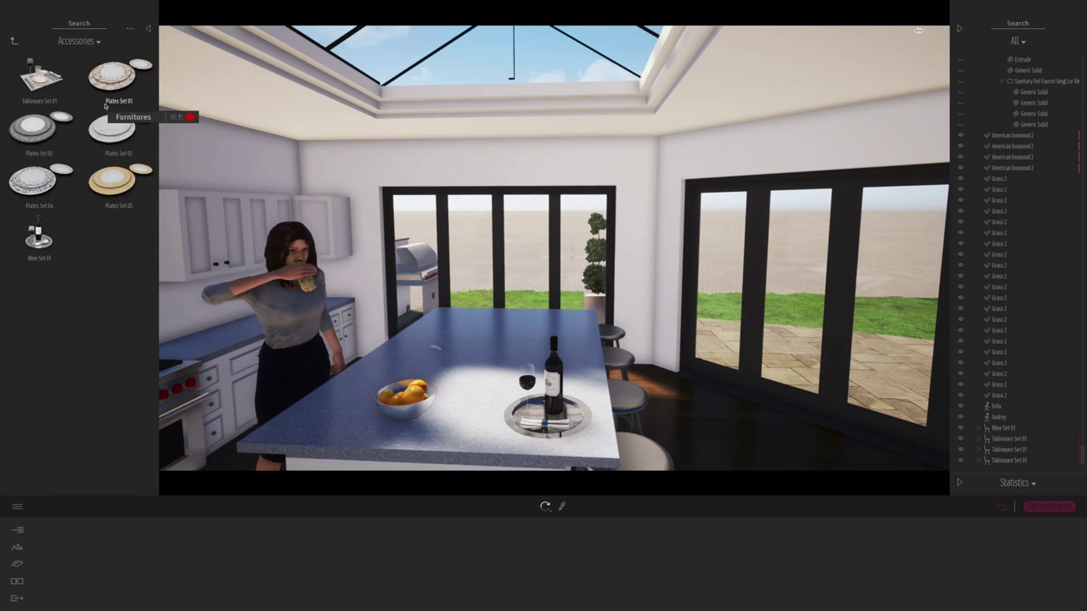
pyautogui.moveTo(413, 424); pyautogui.dragTo(393, 420)
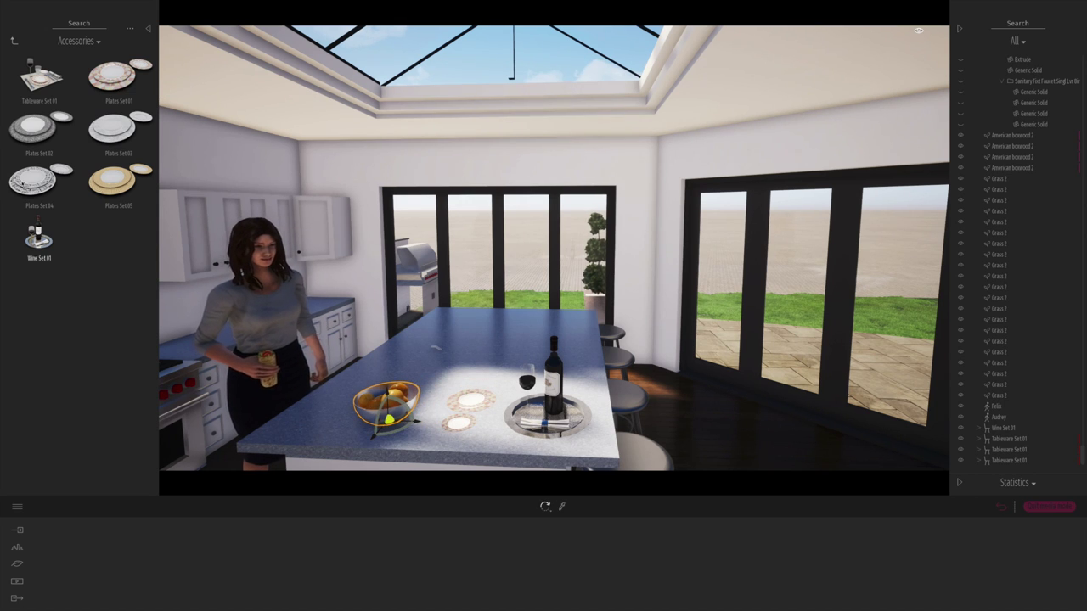
pyautogui.click(13, 41)
pyautogui.click(458, 401)
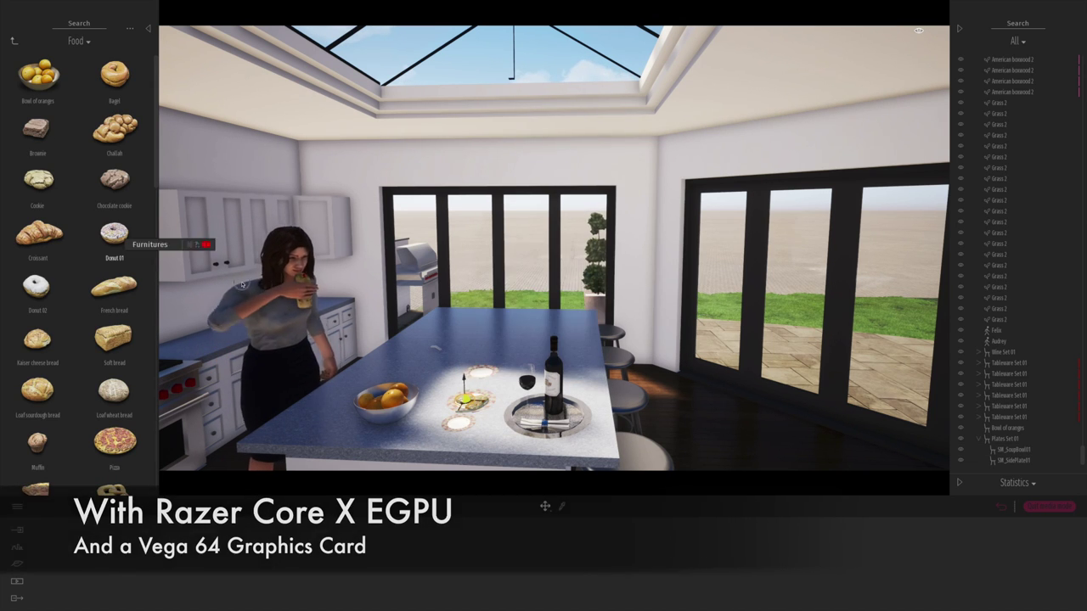
pyautogui.moveTo(117, 240); pyautogui.dragTo(461, 416)
# - Browse back through the kitchen library categories and open Home > Decorations
pyautogui.press('BackSpace')
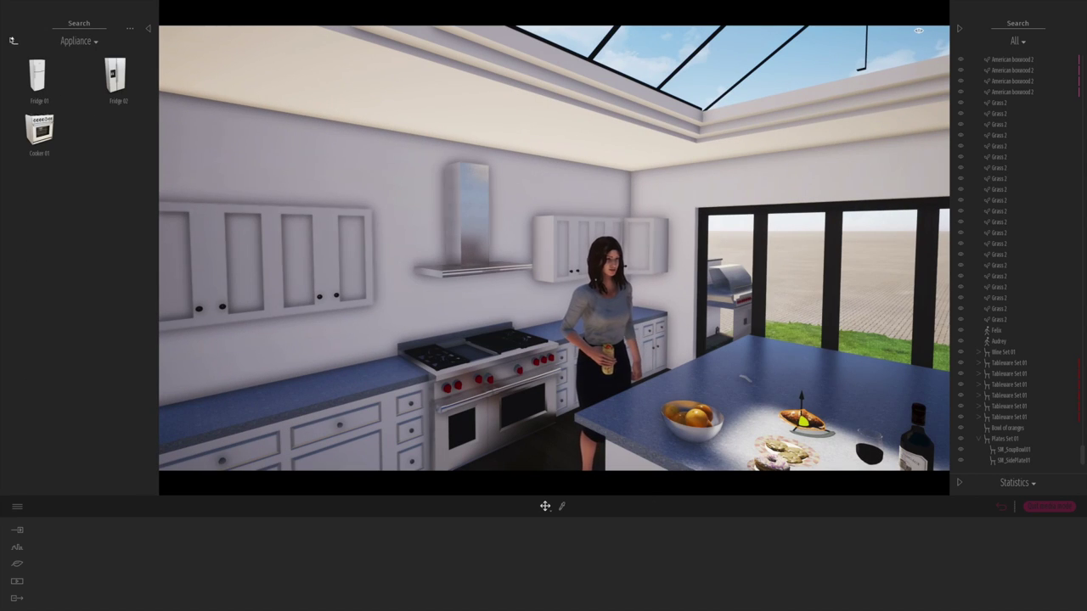
pyautogui.press('BackSpace')
pyautogui.doubleClick(116, 129)
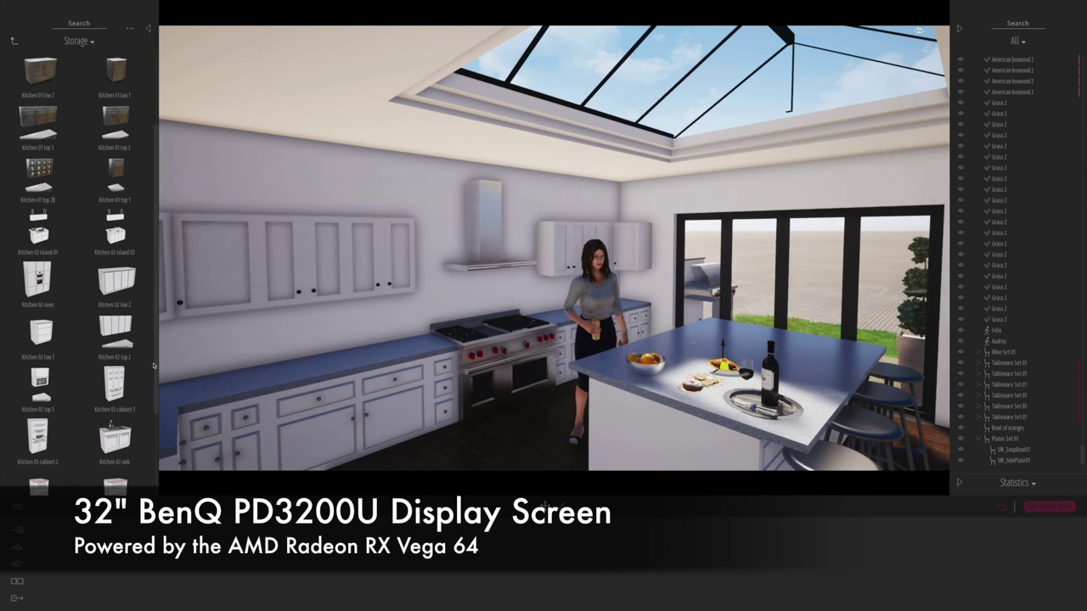
pyautogui.press('BackSpace')
pyautogui.doubleClick(37, 77)
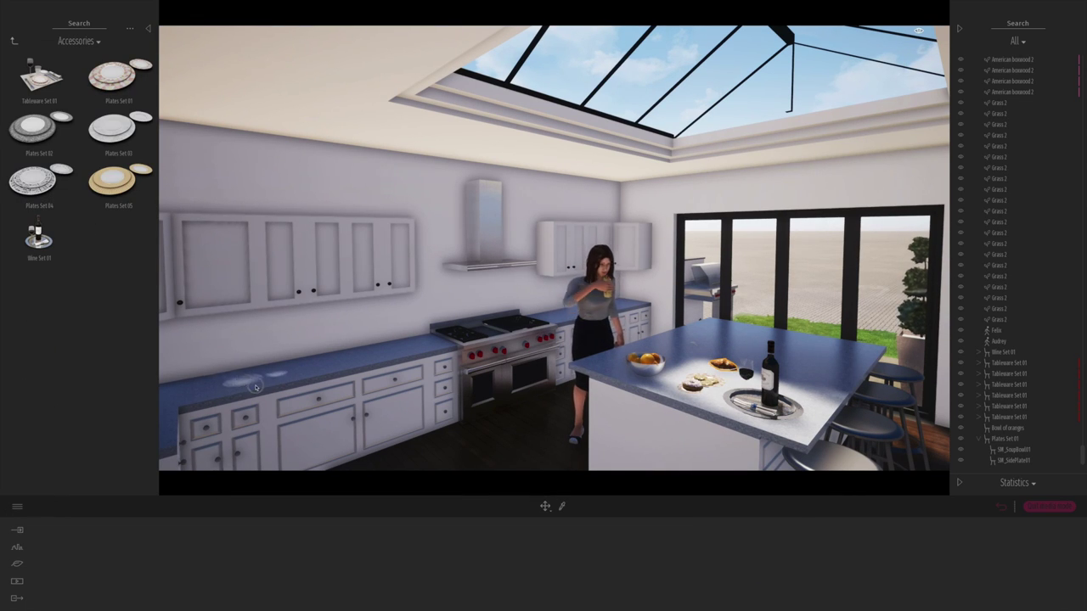
pyautogui.press('BackSpace')
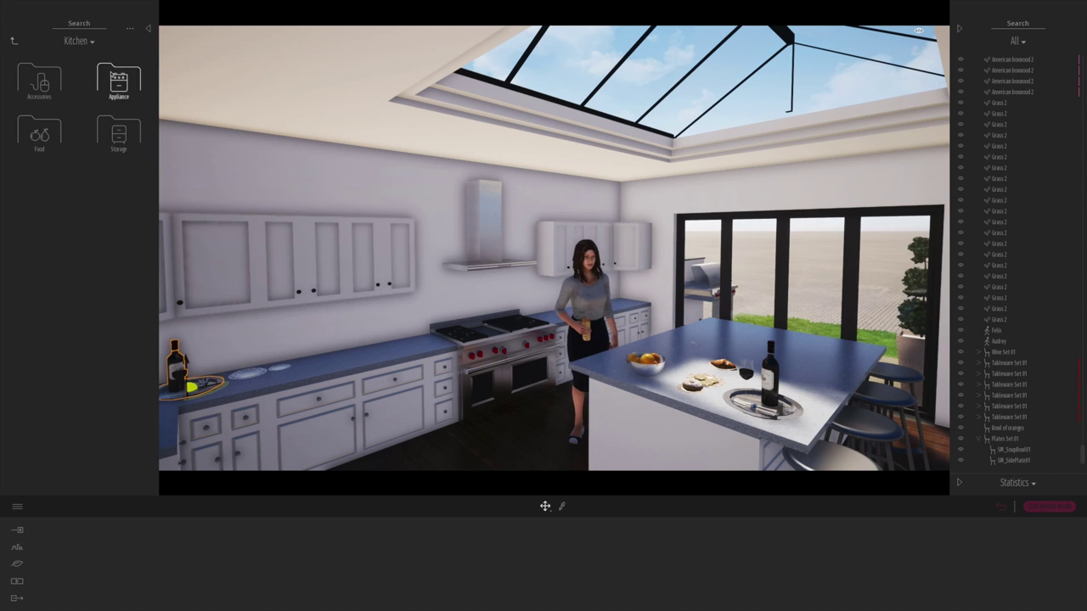
pyautogui.doubleClick(39, 80)
pyautogui.doubleClick(119, 237)
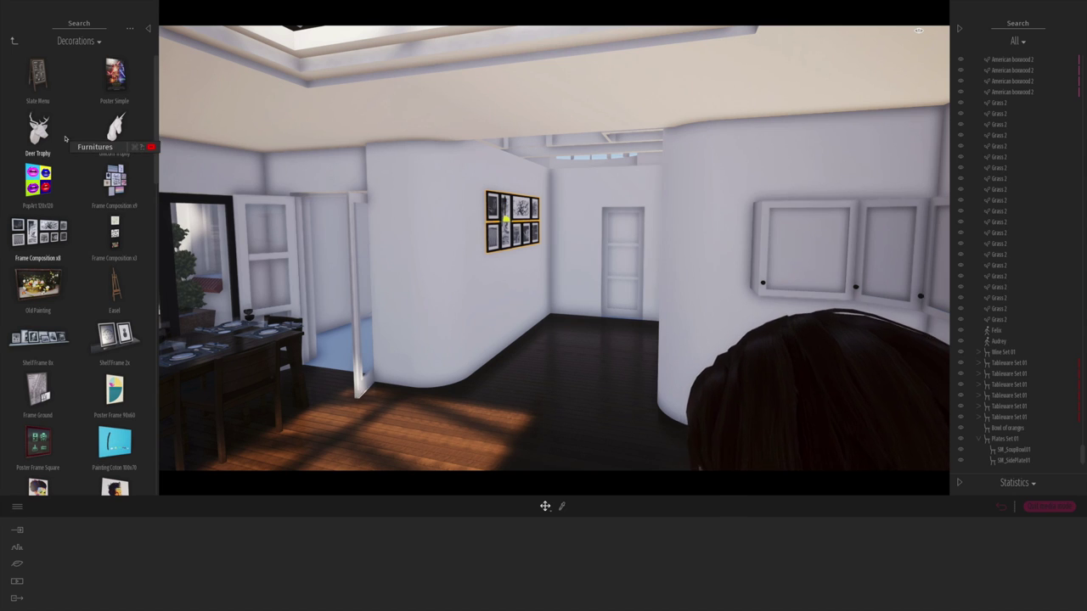
# - Hang the vertical three-frame picture composition on the wall, then sample and cancel the wall material
pyautogui.moveTo(65, 138); pyautogui.dragTo(716, 229)
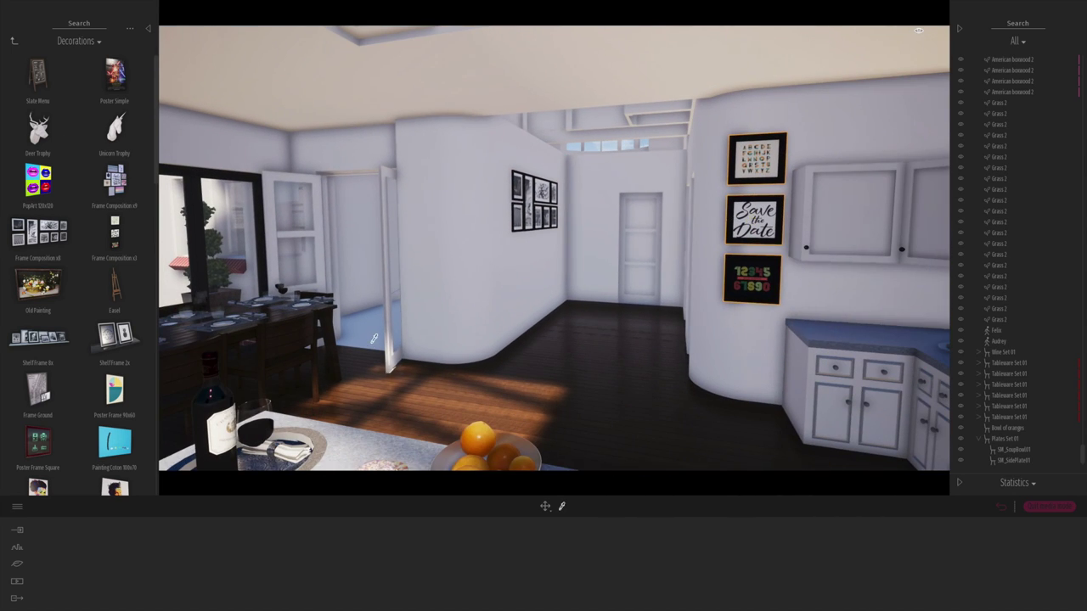
pyautogui.click(374, 338)
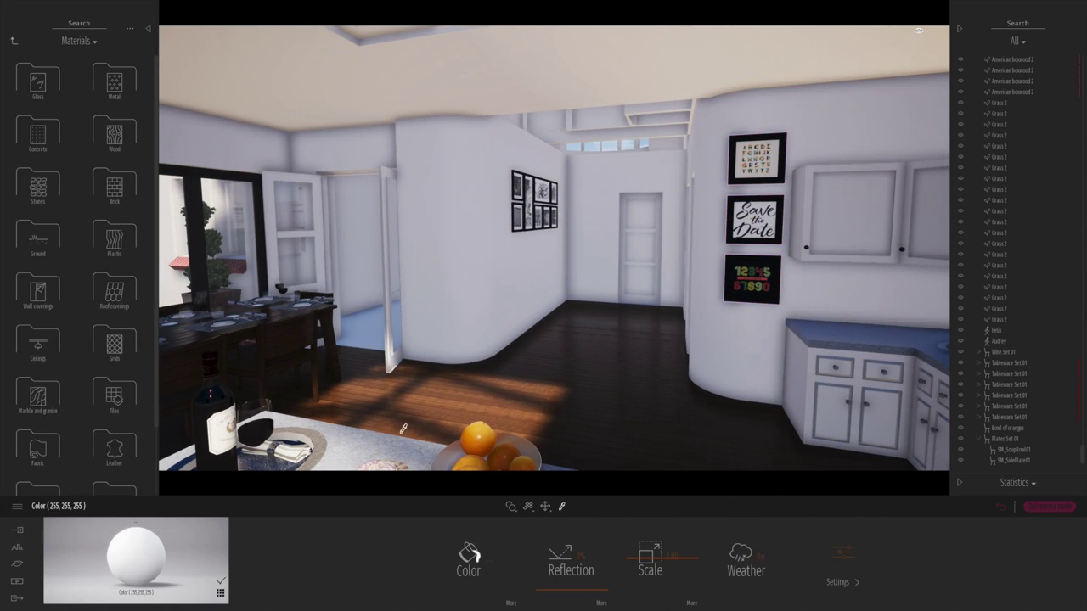
pyautogui.press('Escape')
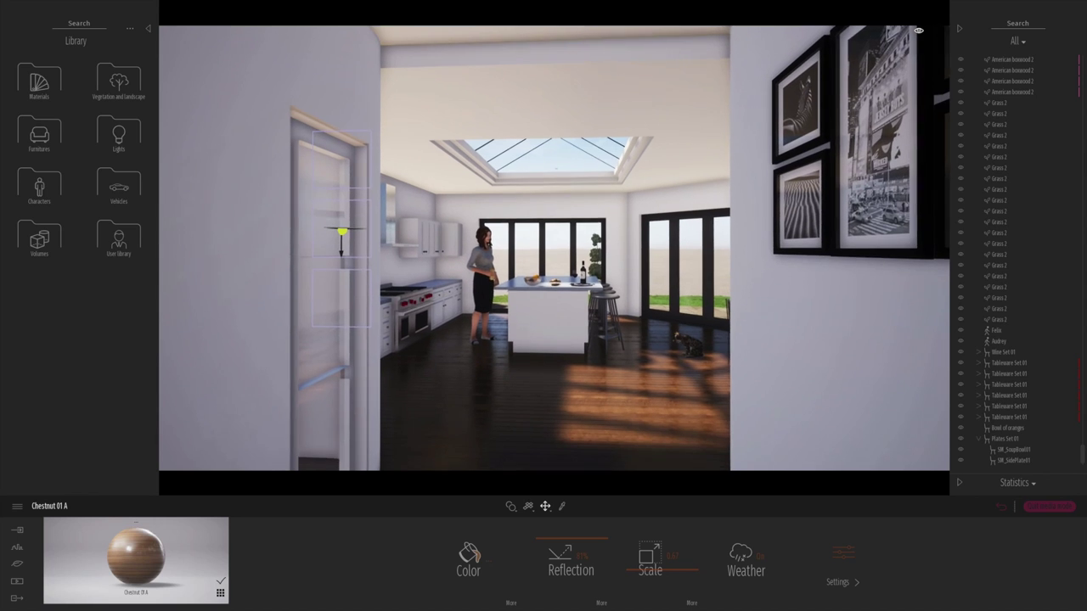
# - Create Clip 01 with keyframes from the island to the dining table and play the preview
pyautogui.click(14, 582)
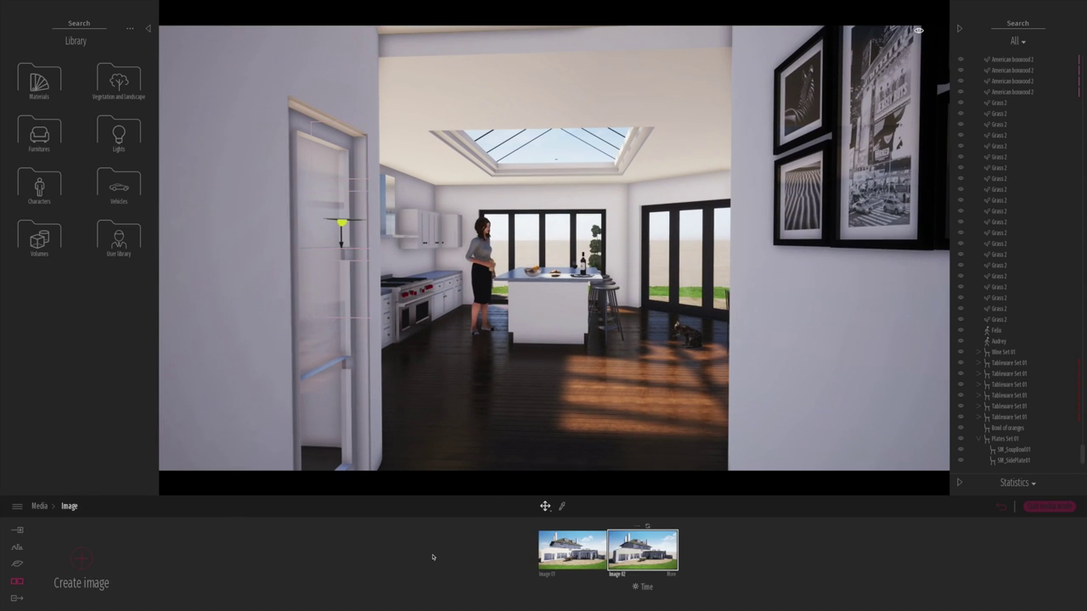
pyautogui.click(40, 506)
pyautogui.click(82, 559)
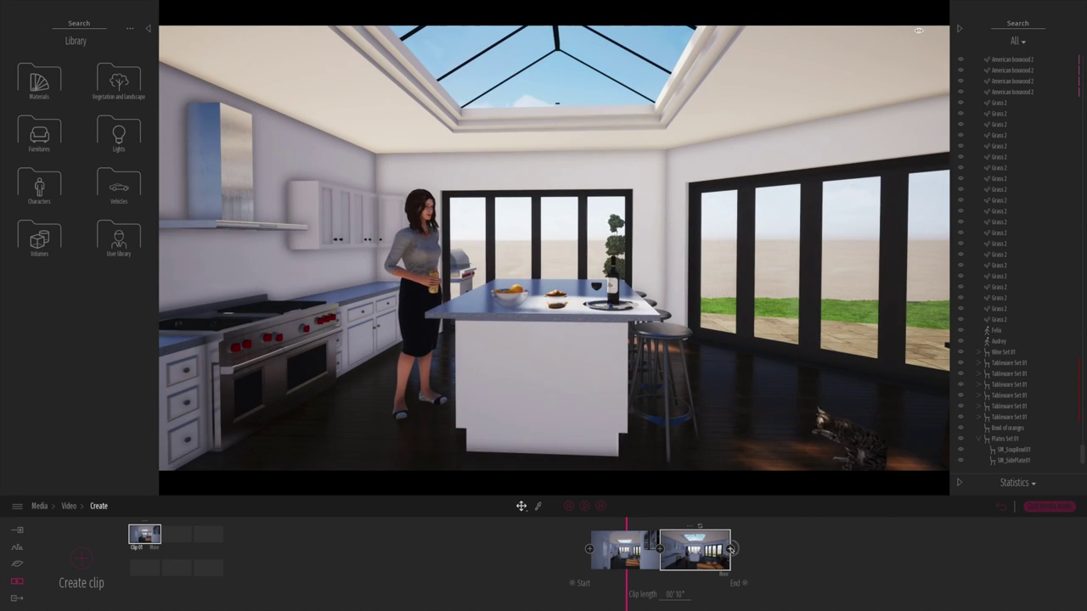
pyautogui.click(730, 548)
pyautogui.click(766, 548)
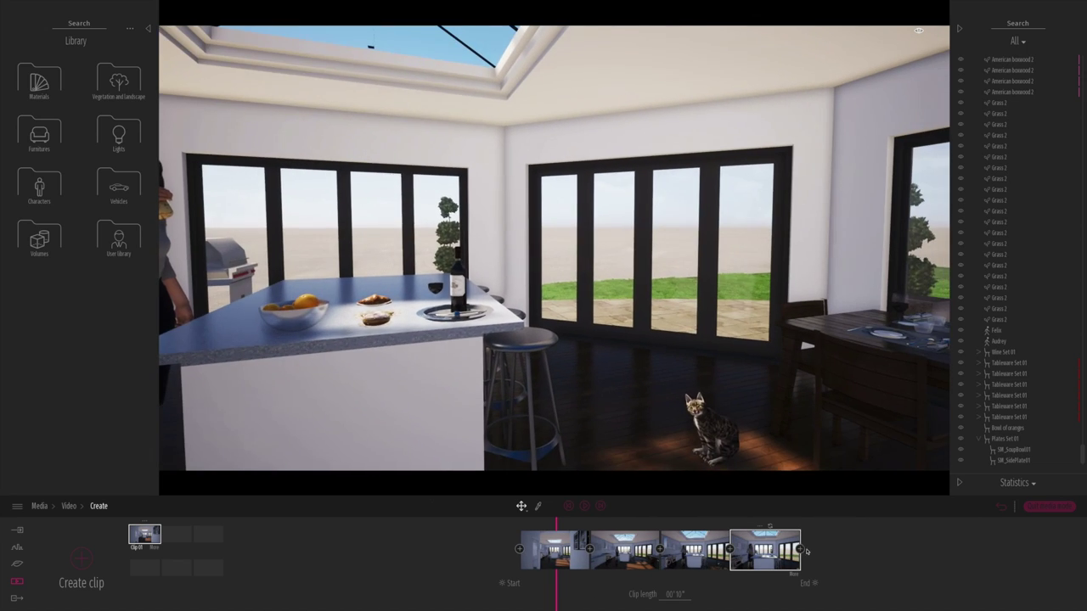
pyautogui.click(800, 549)
pyautogui.click(836, 548)
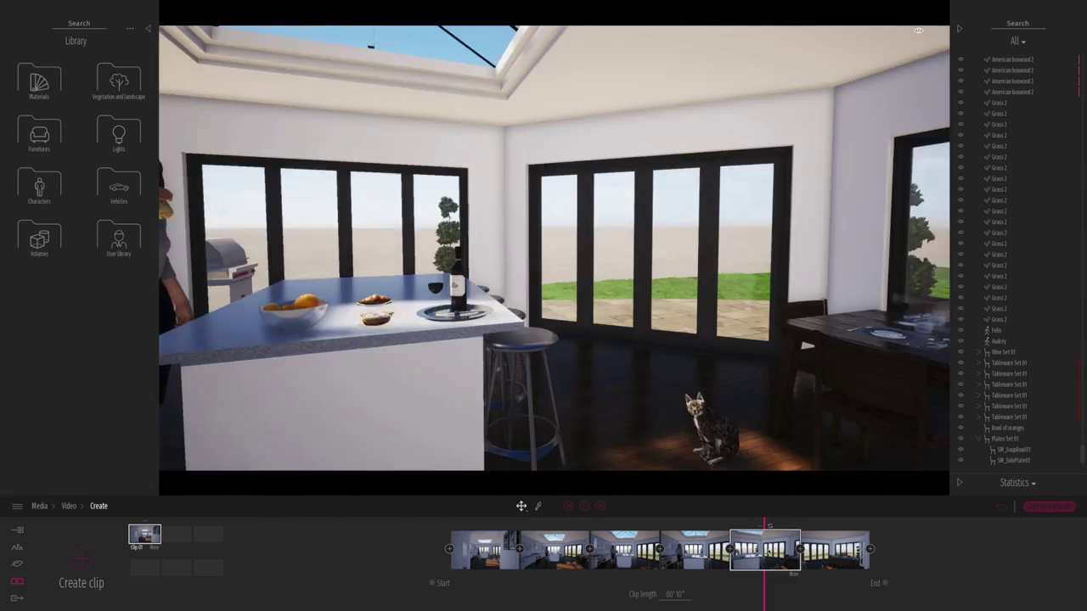
pyautogui.click(584, 507)
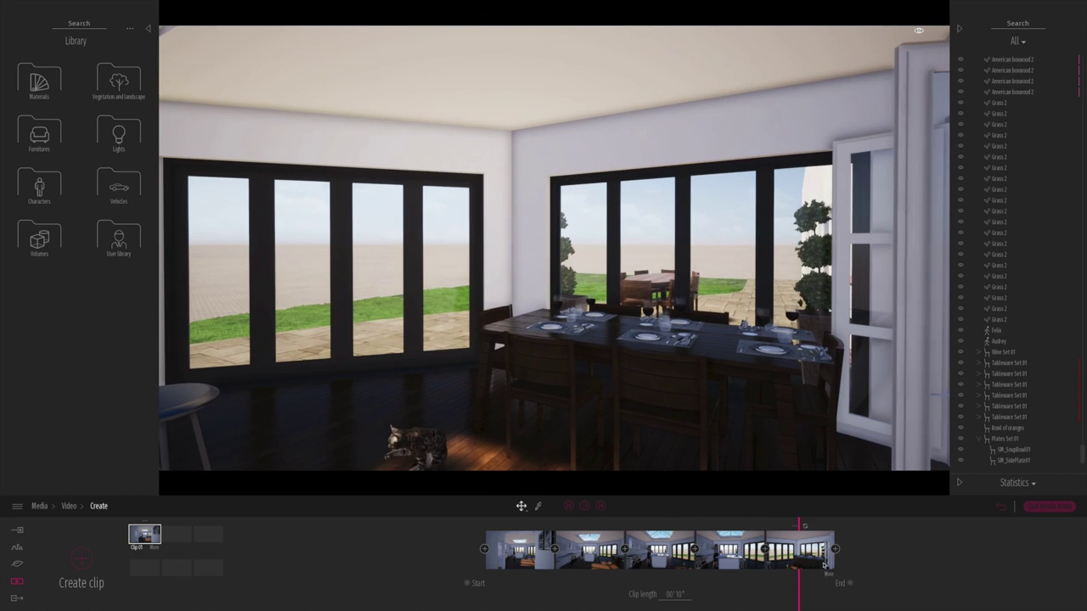
pyautogui.click(584, 507)
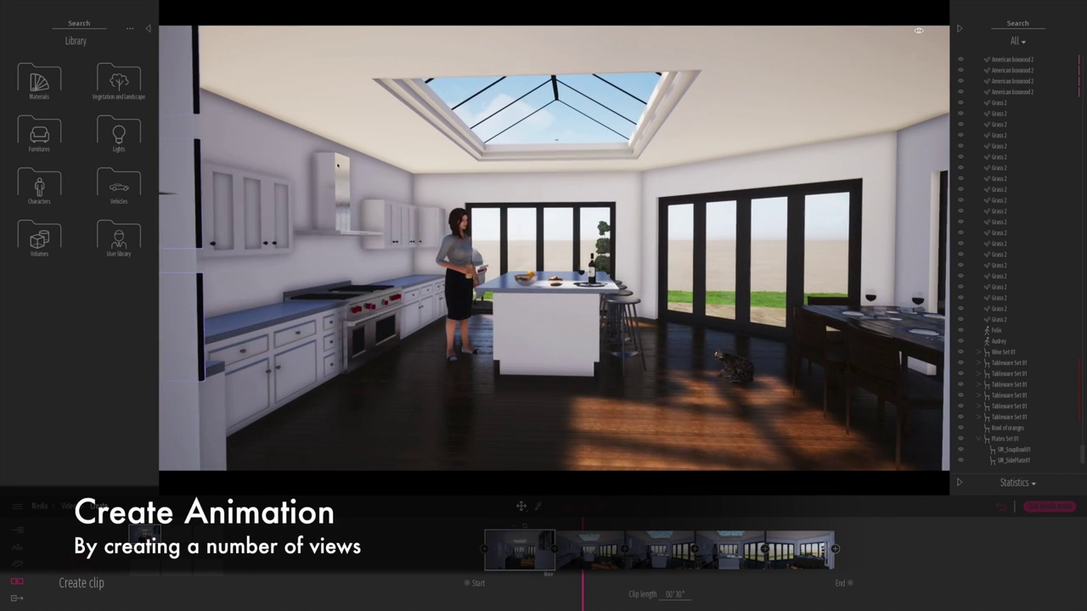
# - Pick the Chestnut 01 A material from the Wood materials library
pyautogui.click(39, 83)
pyautogui.click(38, 183)
pyautogui.scroll(2, 142, 472)
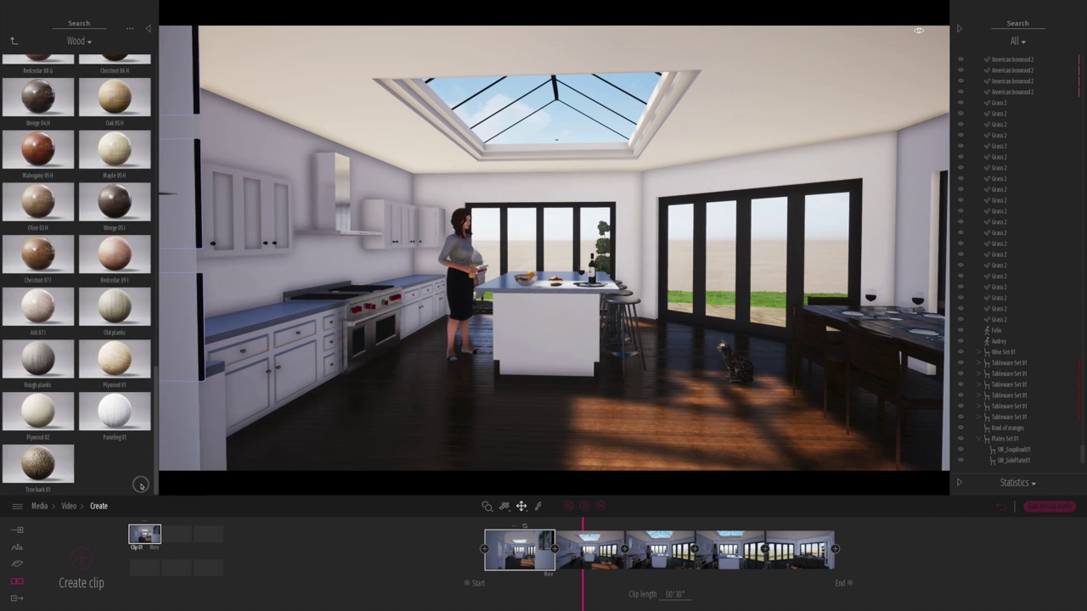
pyautogui.moveTo(119, 134)
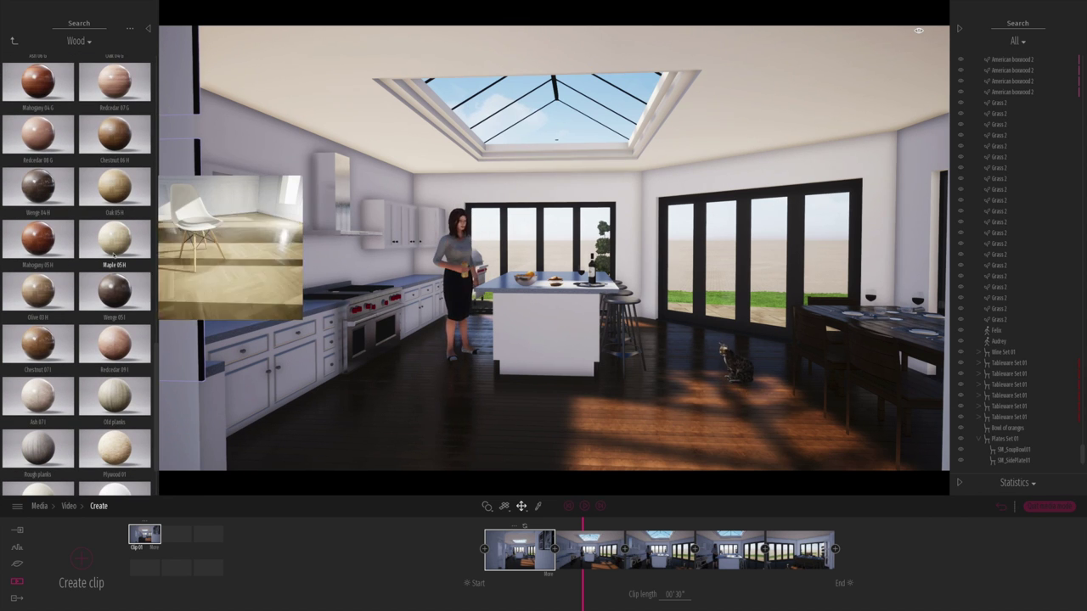
pyautogui.click(119, 134)
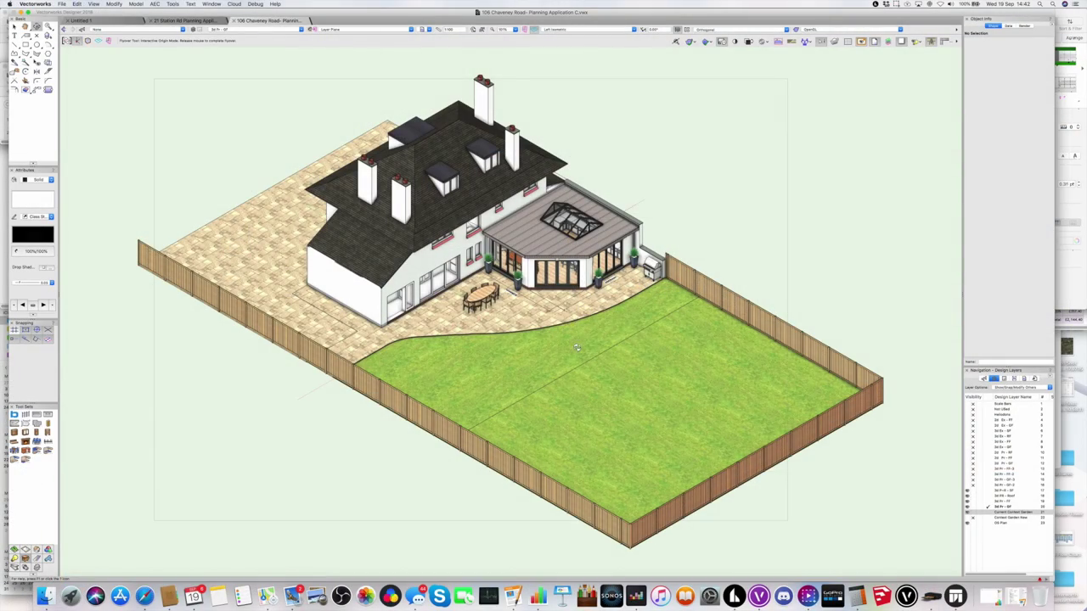
# - Show the Vectorworks garden model in right isometric view
pyautogui.moveTo(576, 347); pyautogui.dragTo(517, 277)
pyautogui.press('0')
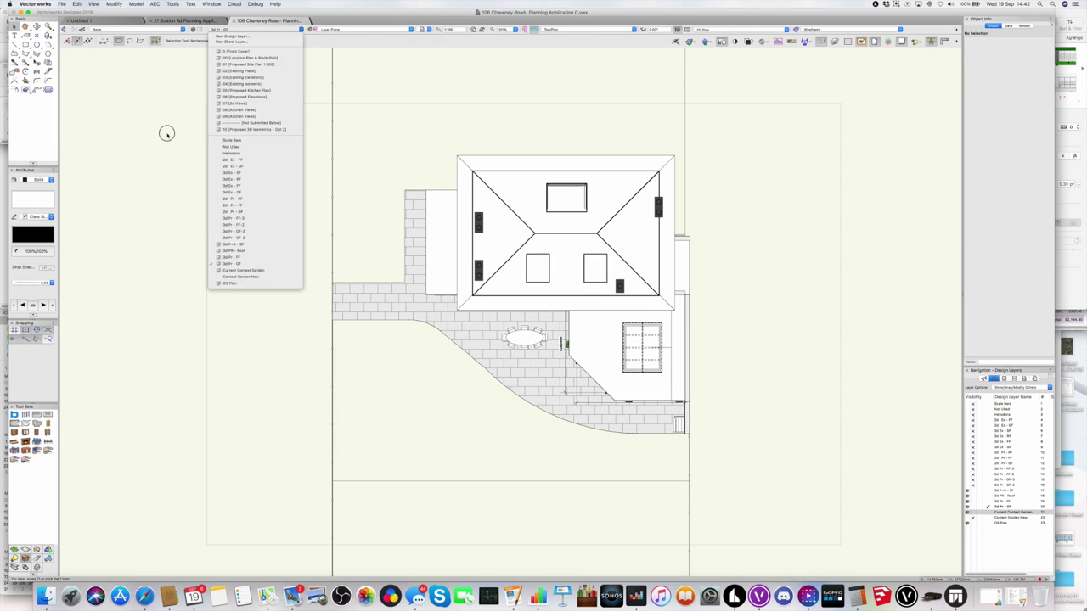
pyautogui.press('3')
pyautogui.click(62, 4)
pyautogui.moveTo(93, 146)
pyautogui.click(204, 287)
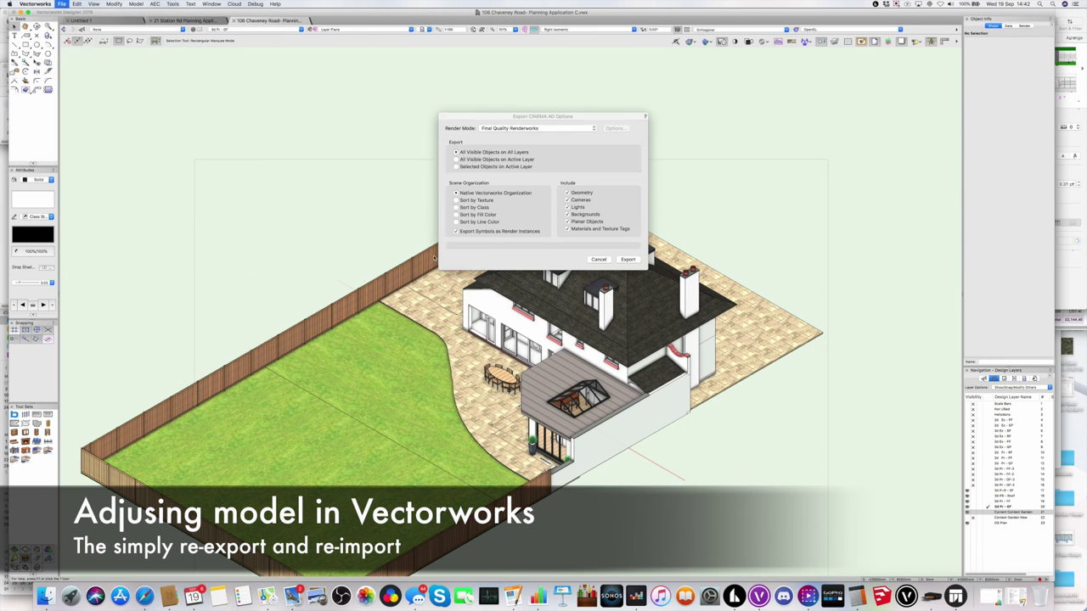
pyautogui.click(624, 263)
pyautogui.press('Right')
pyautogui.write('A')
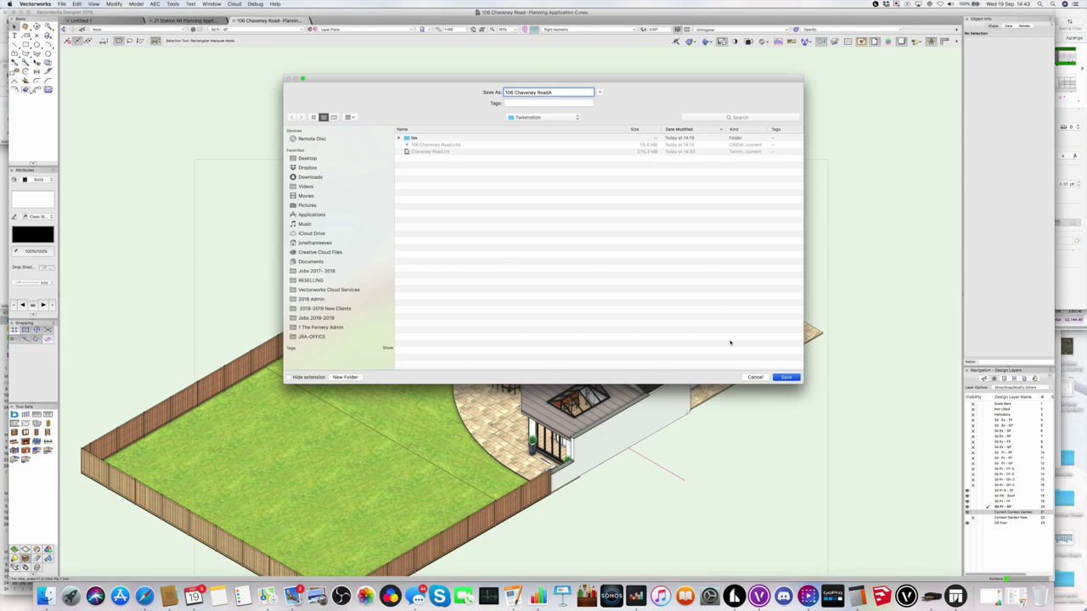
pyautogui.press('Return')
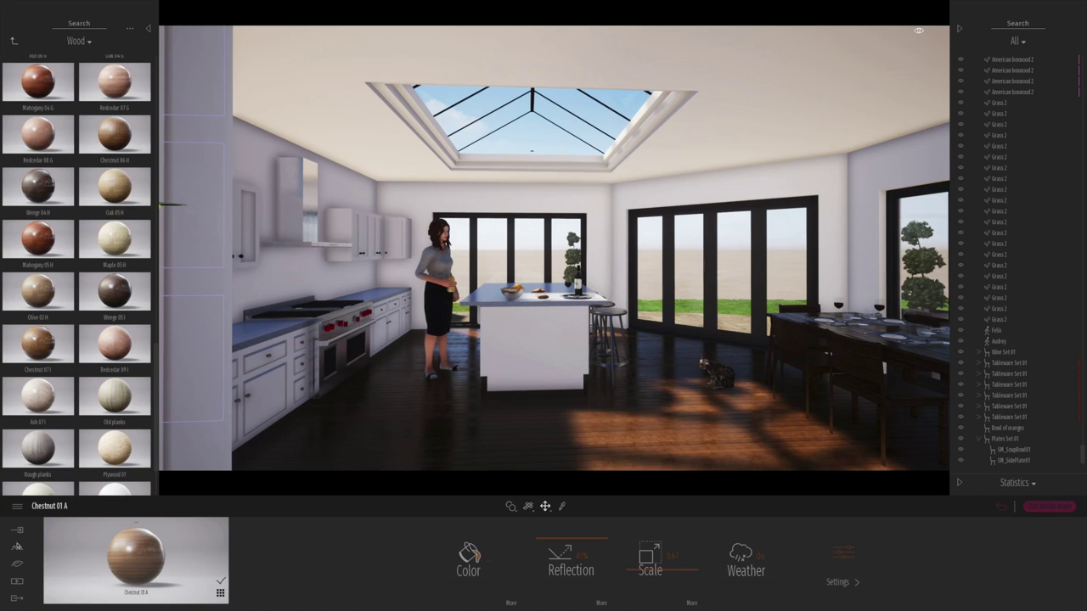
pyautogui.click(19, 533)
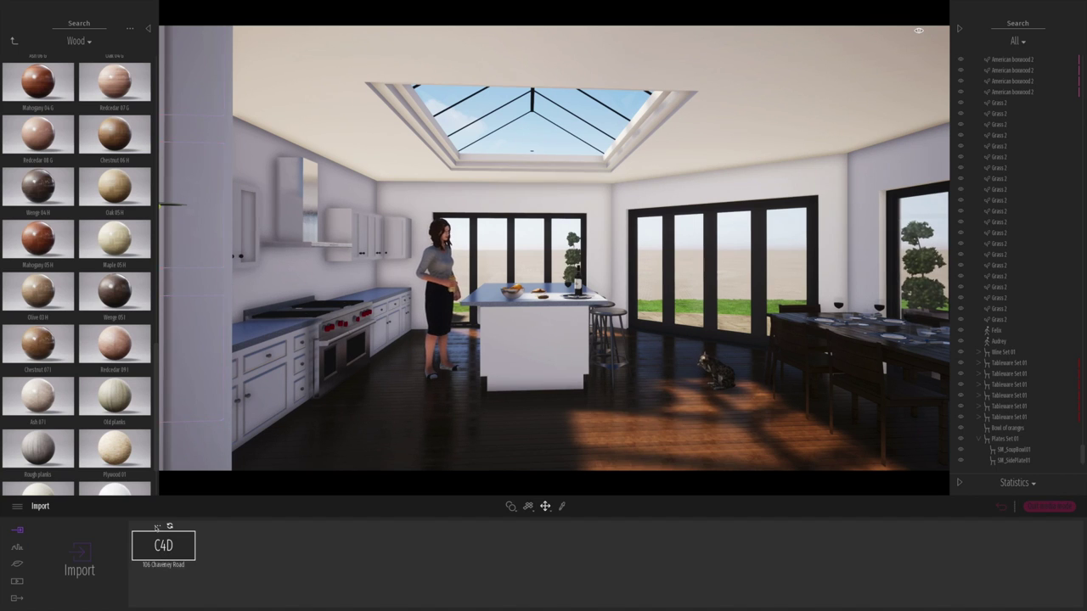
pyautogui.click(158, 503)
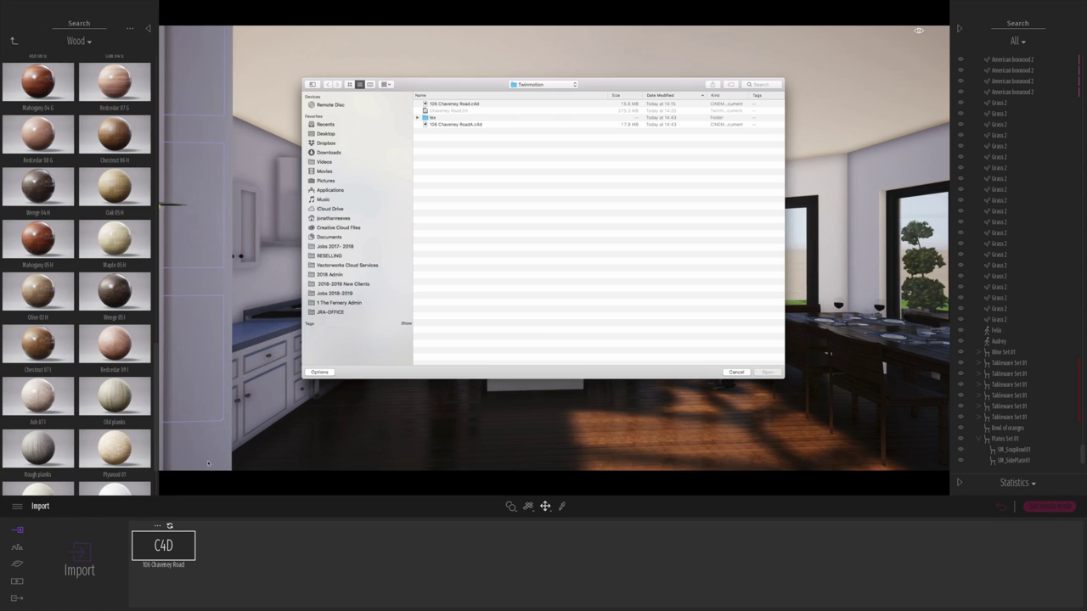
pyautogui.doubleClick(467, 124)
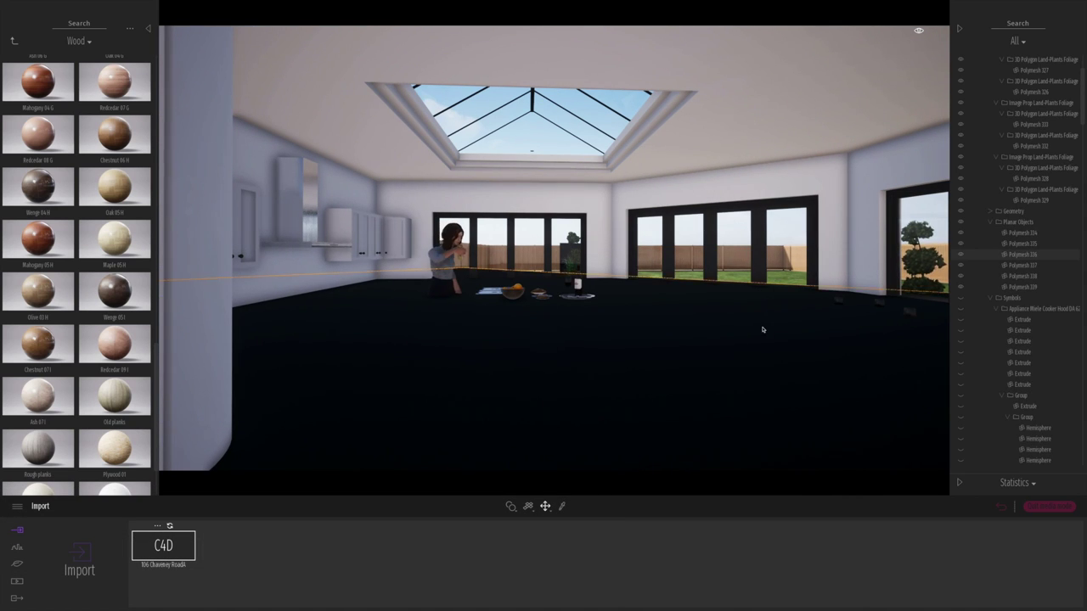
pyautogui.click(979, 81)
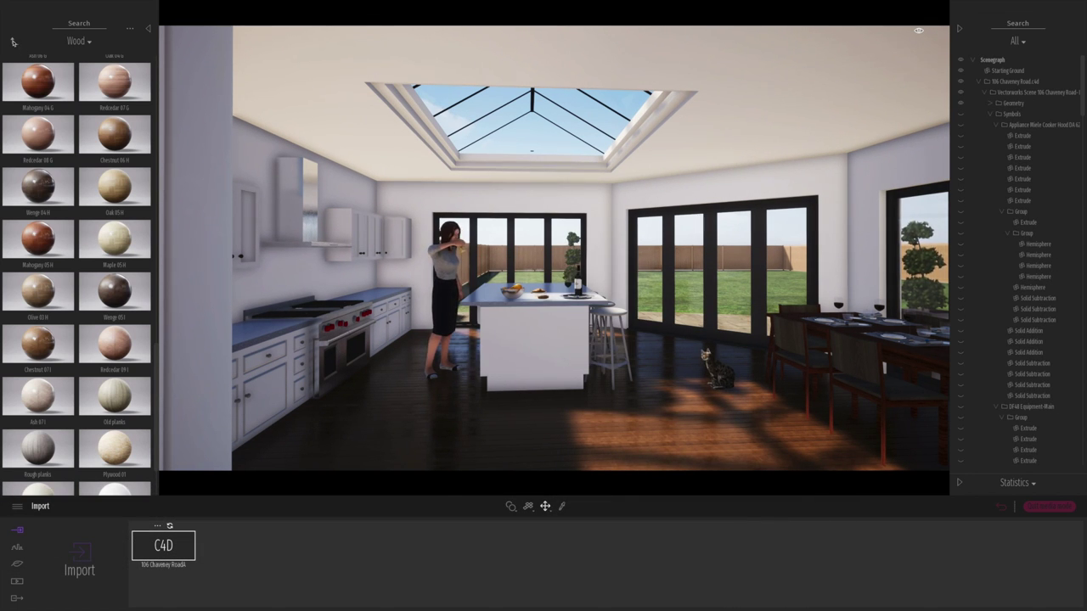
pyautogui.click(13, 41)
pyautogui.click(38, 76)
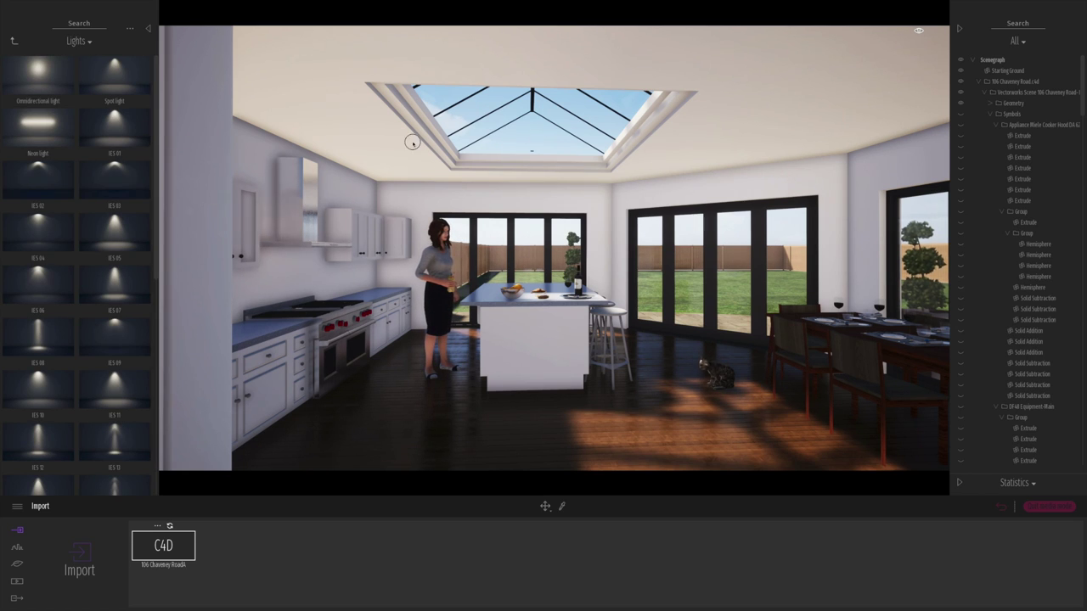
# - Undo a trial light, then place a base circle on the ceiling and shrink it to a small disc
pyautogui.moveTo(609, 183); pyautogui.dragTo(609, 183)
pyautogui.hotkey('ctrl', 'z')
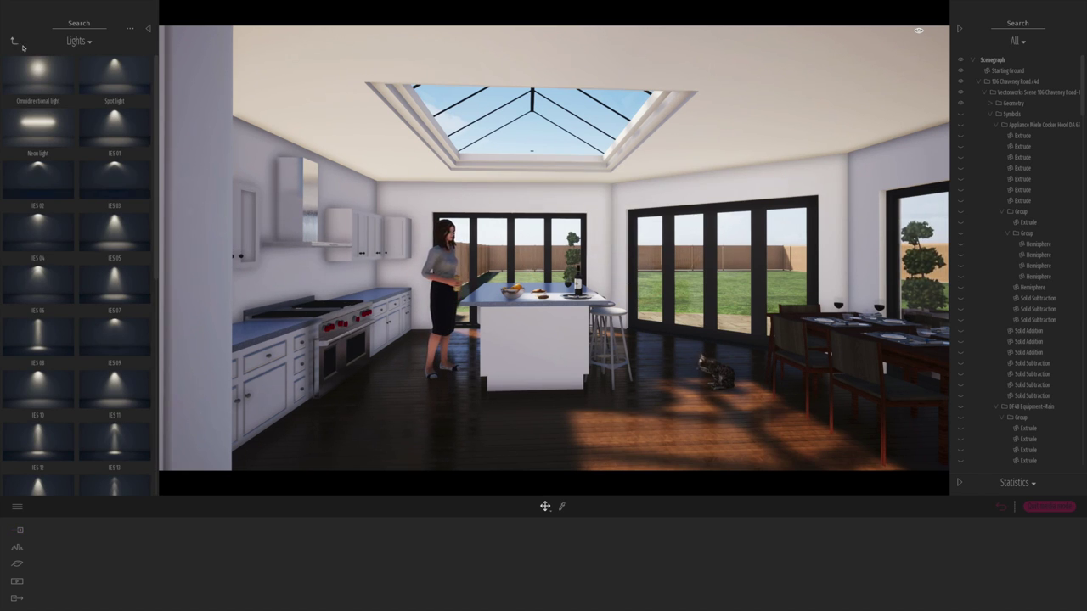
pyautogui.click(13, 41)
pyautogui.click(38, 141)
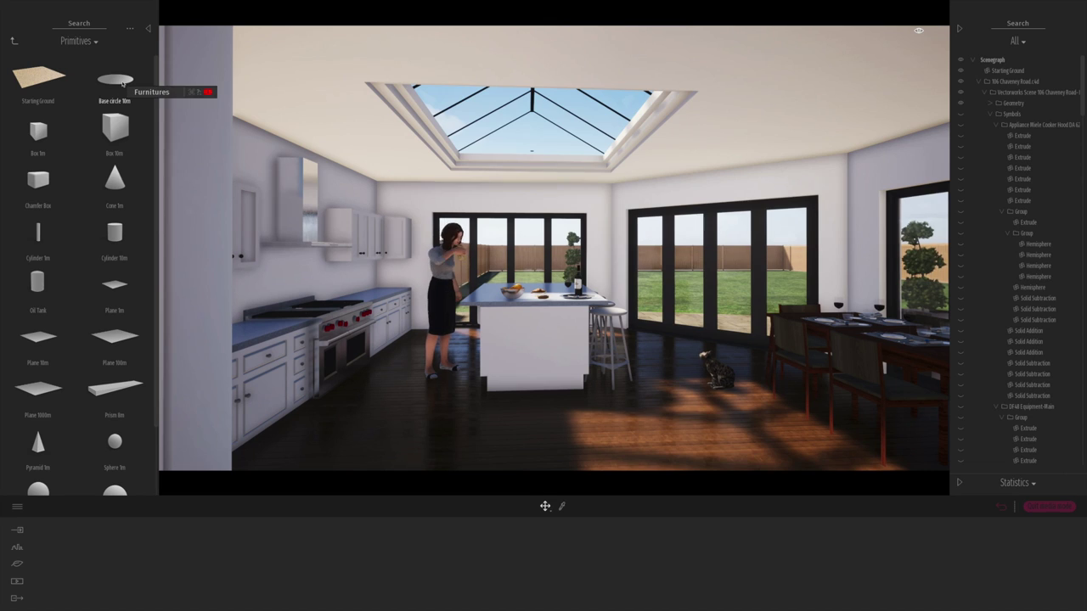
pyautogui.moveTo(122, 82); pyautogui.dragTo(702, 163)
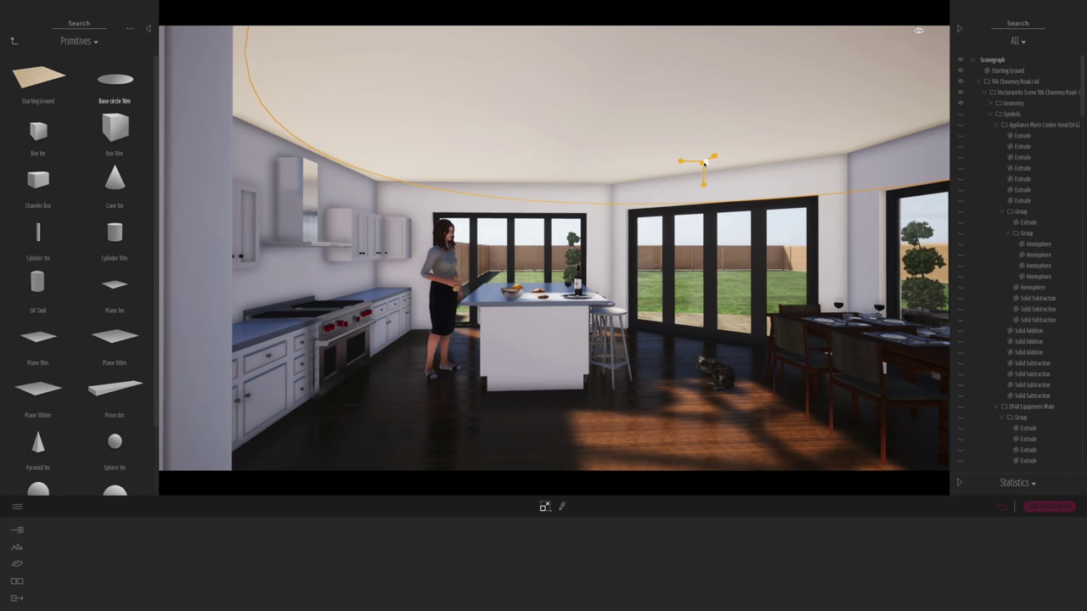
pyautogui.moveTo(705, 163); pyautogui.dragTo(709, 162)
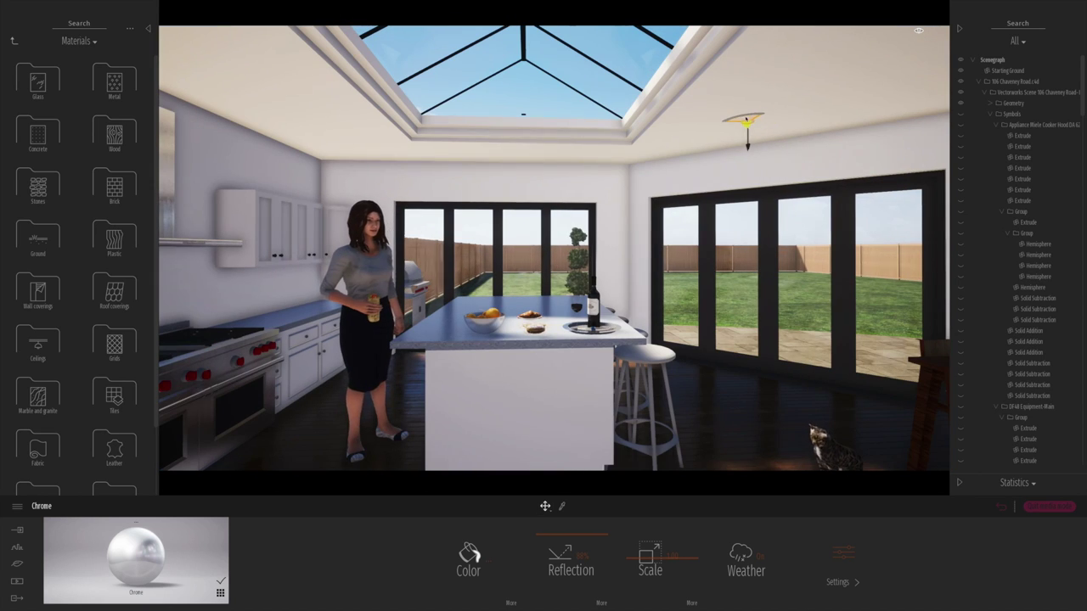
pyautogui.click(13, 41)
# - Place a Spot light on the kitchen ceiling and select another light in the scene
pyautogui.click(116, 126)
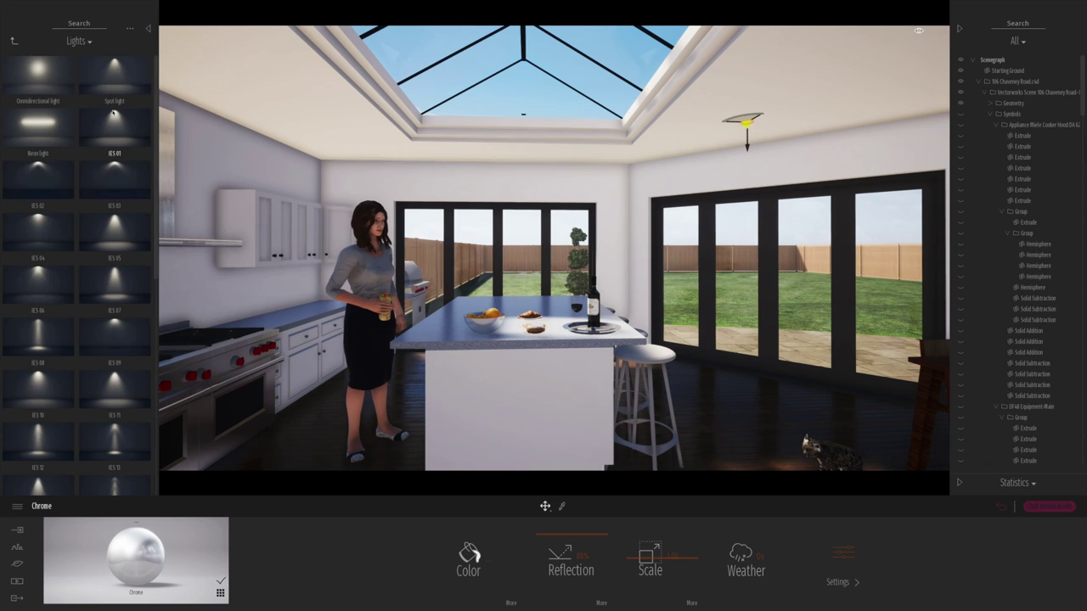
pyautogui.moveTo(745, 123); pyautogui.dragTo(745, 124)
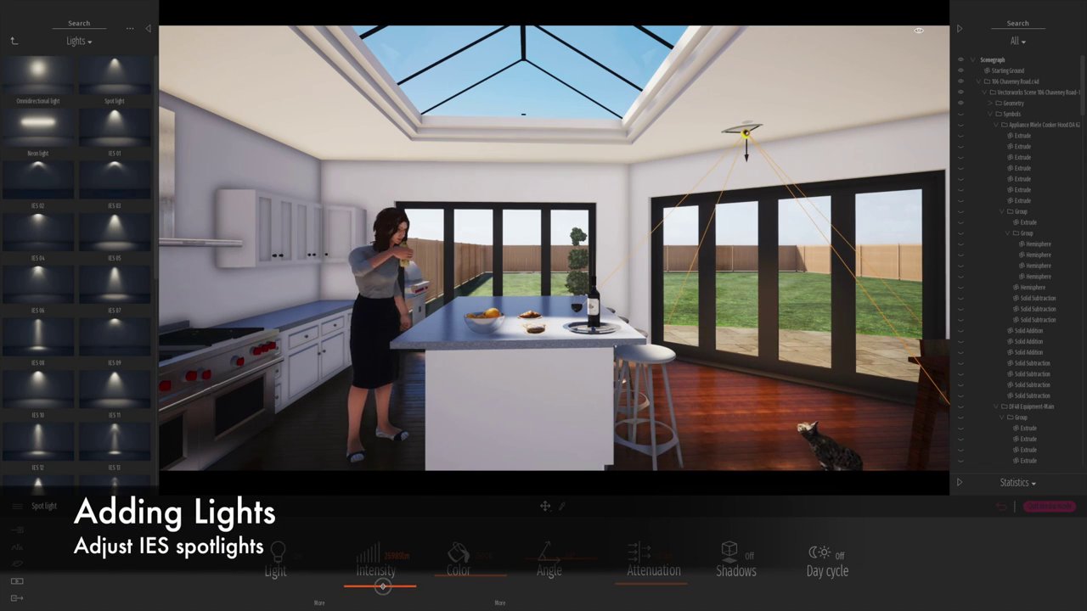
pyautogui.click(978, 82)
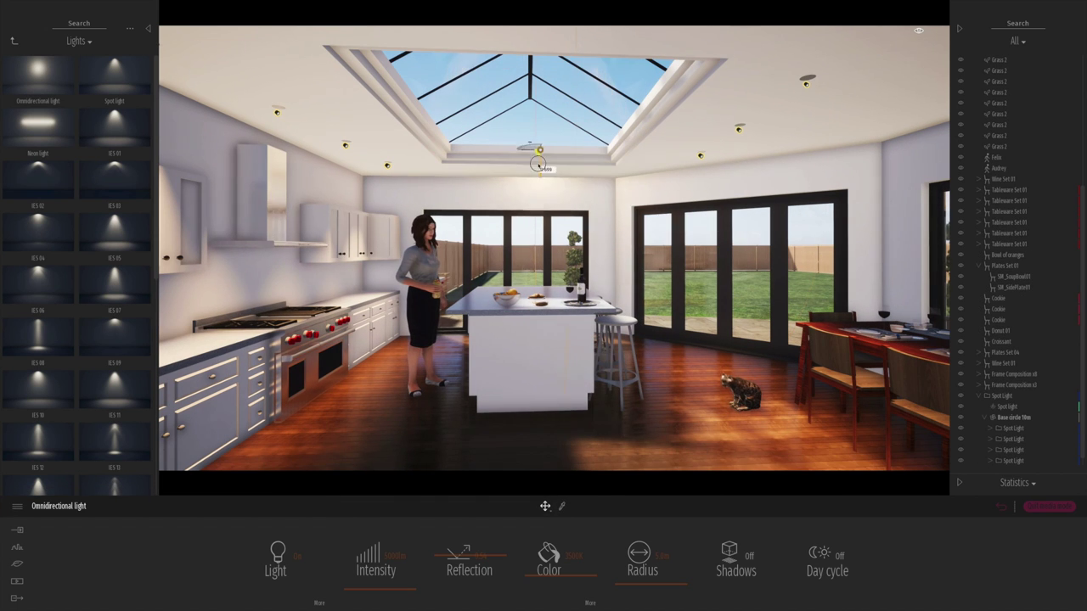
# - Lower the intensity of both omnidirectional skylight lights and switch their shadows on
pyautogui.moveTo(394, 592); pyautogui.dragTo(392, 586)
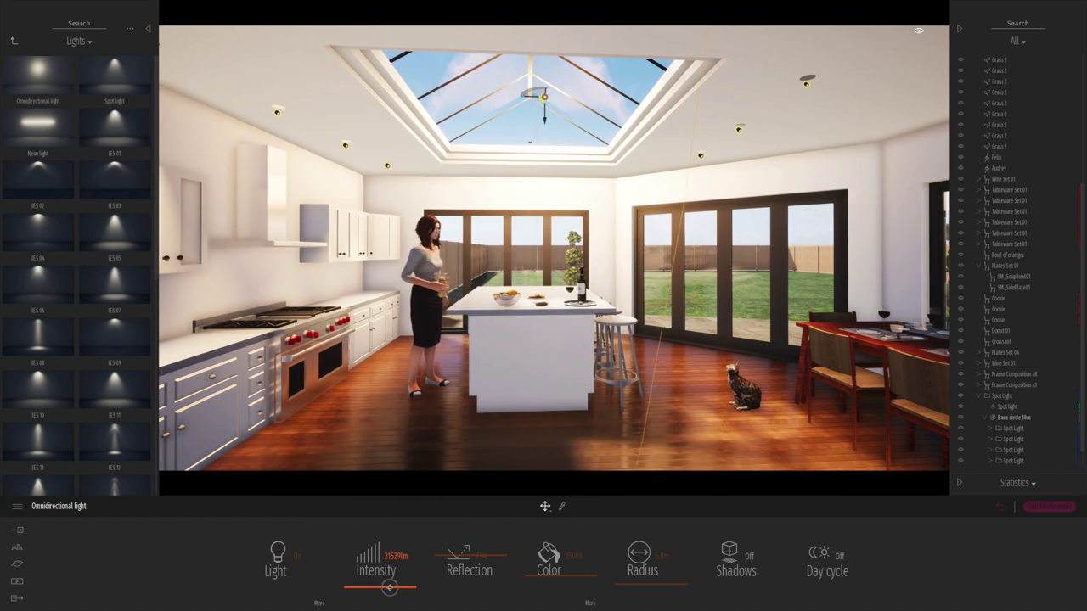
pyautogui.moveTo(399, 590); pyautogui.dragTo(388, 589)
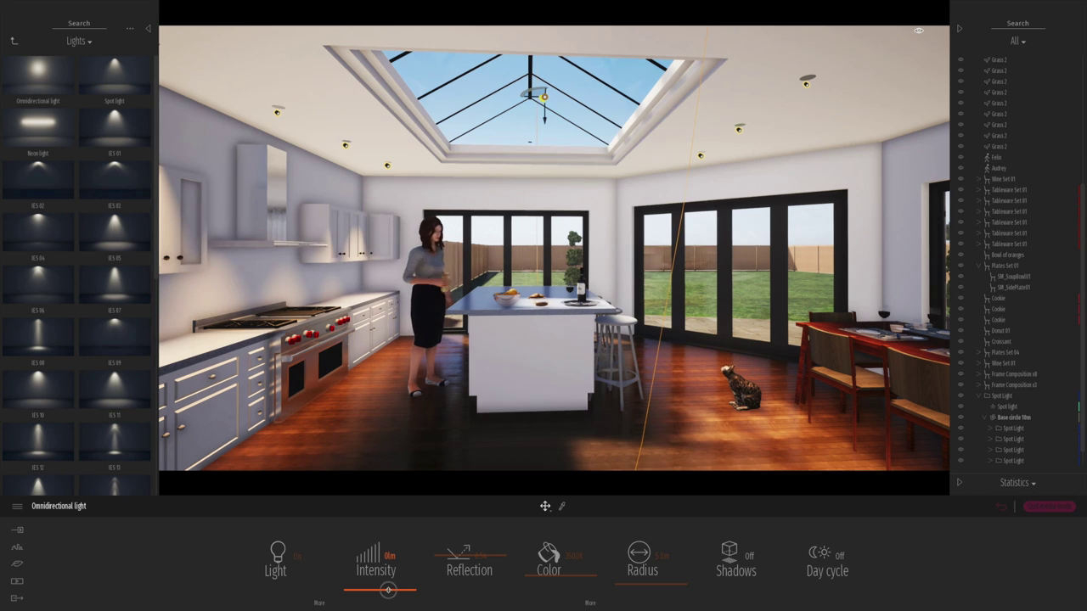
pyautogui.click(748, 557)
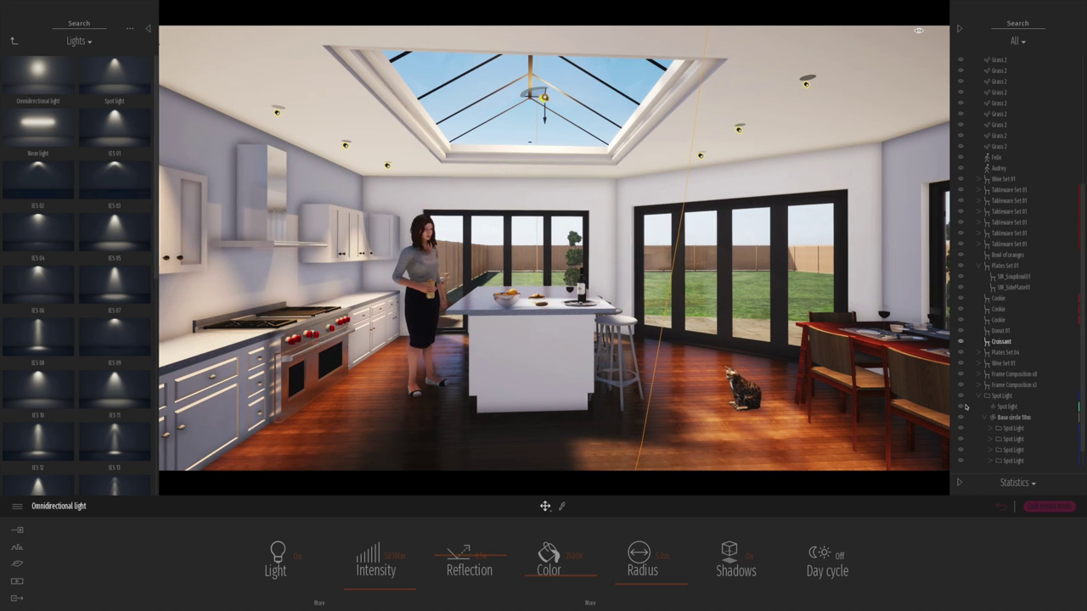
pyautogui.scroll(-1, 1081, 433)
pyautogui.click(1023, 450)
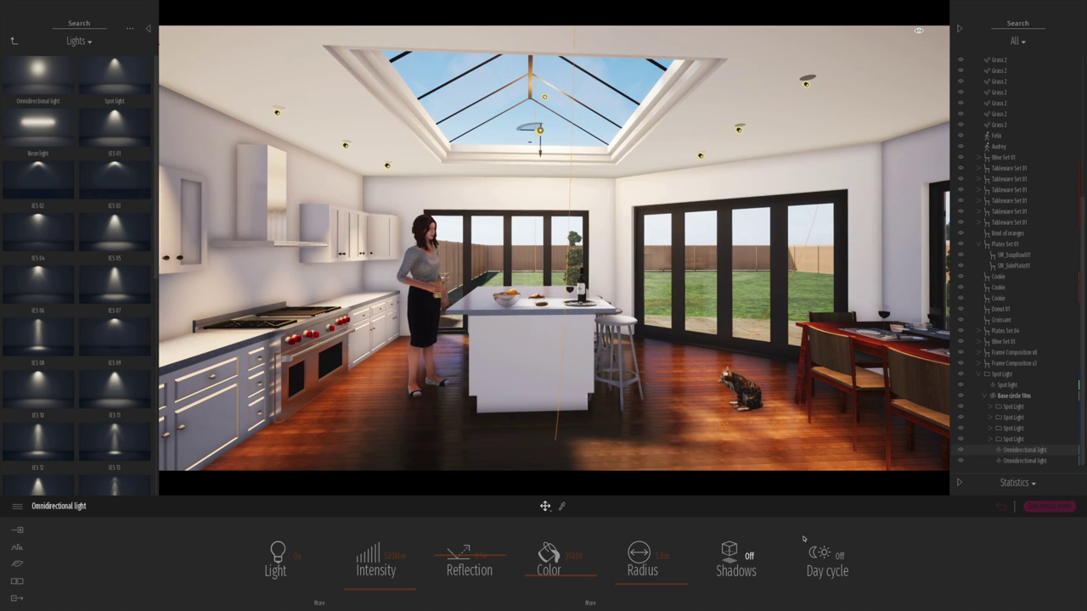
pyautogui.click(748, 557)
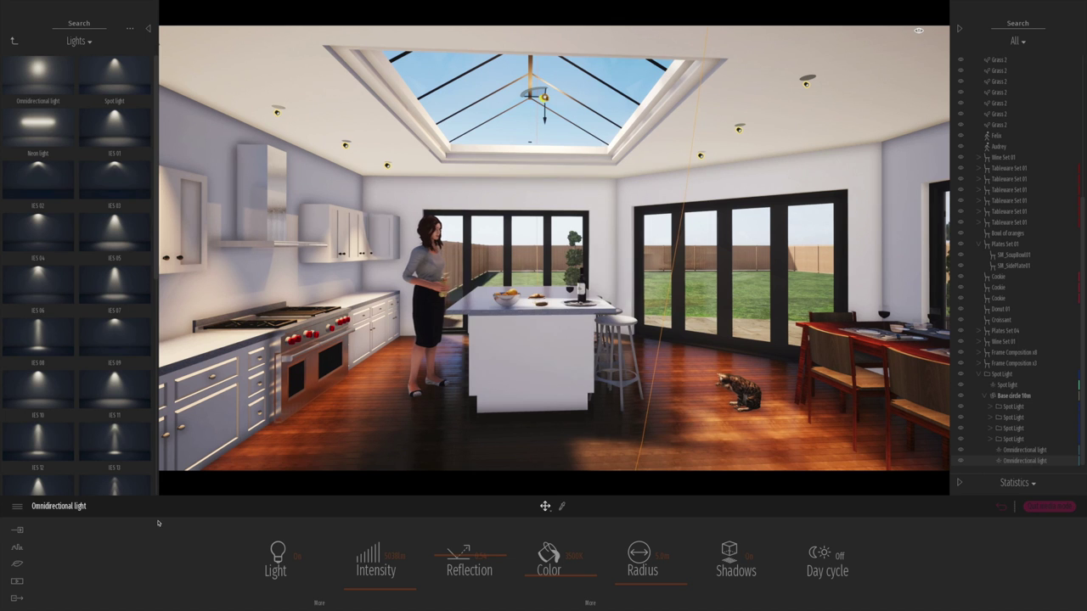
pyautogui.click(16, 583)
# - Switch to the Image 01 exterior view and save the project
pyautogui.click(429, 555)
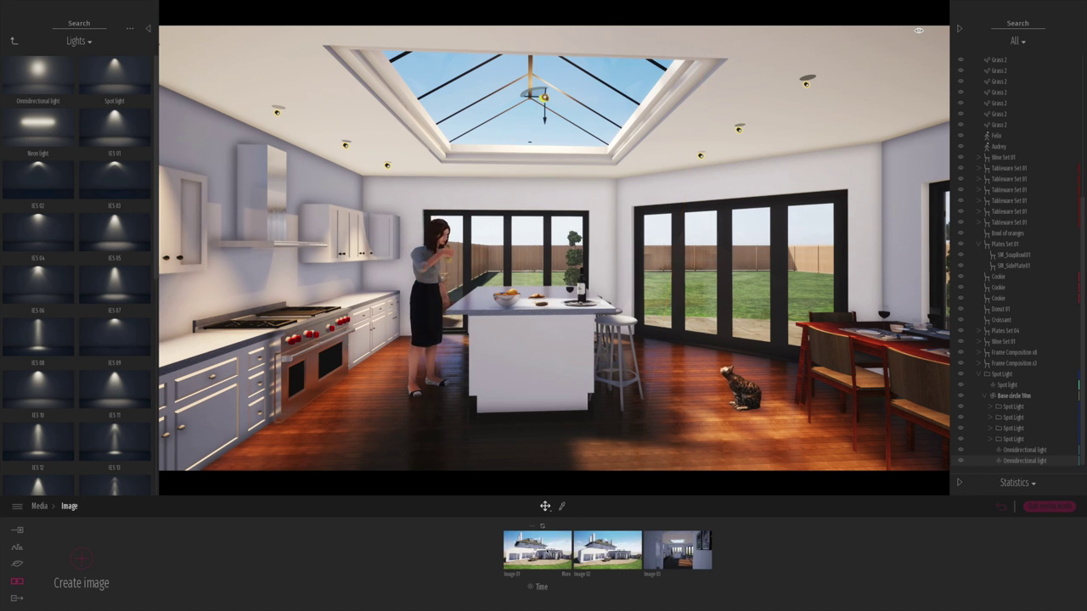
pyautogui.click(537, 551)
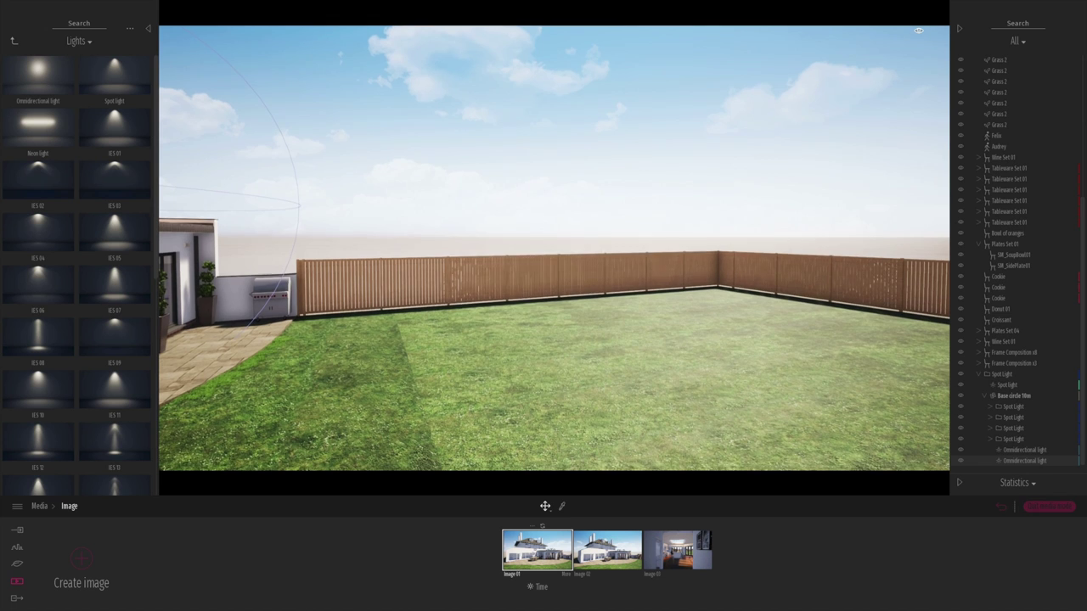
pyautogui.hotkey('ctrl', 's')
# - Plant a Blackgum 1 tree from the Trees library in the garden's far back corner
pyautogui.click(14, 41)
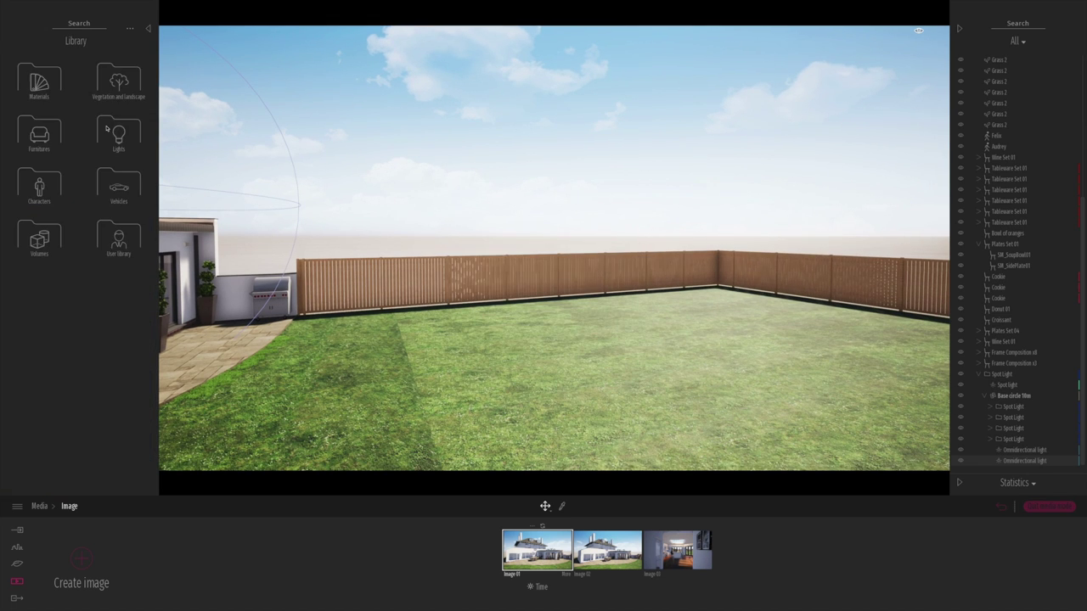
pyautogui.click(37, 101)
pyautogui.click(40, 88)
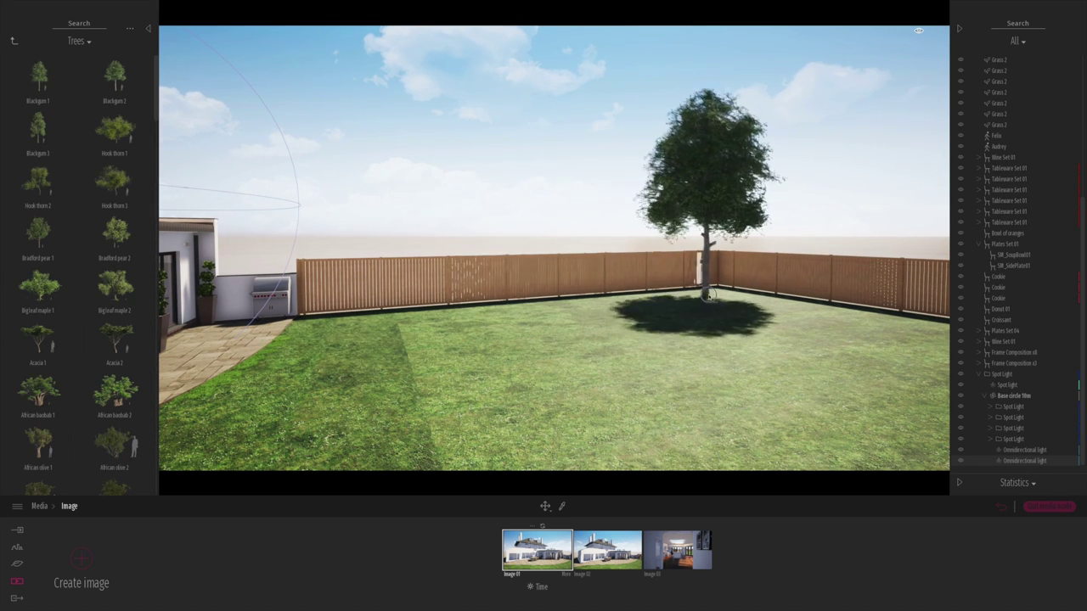
pyautogui.click(711, 292)
pyautogui.press('s')
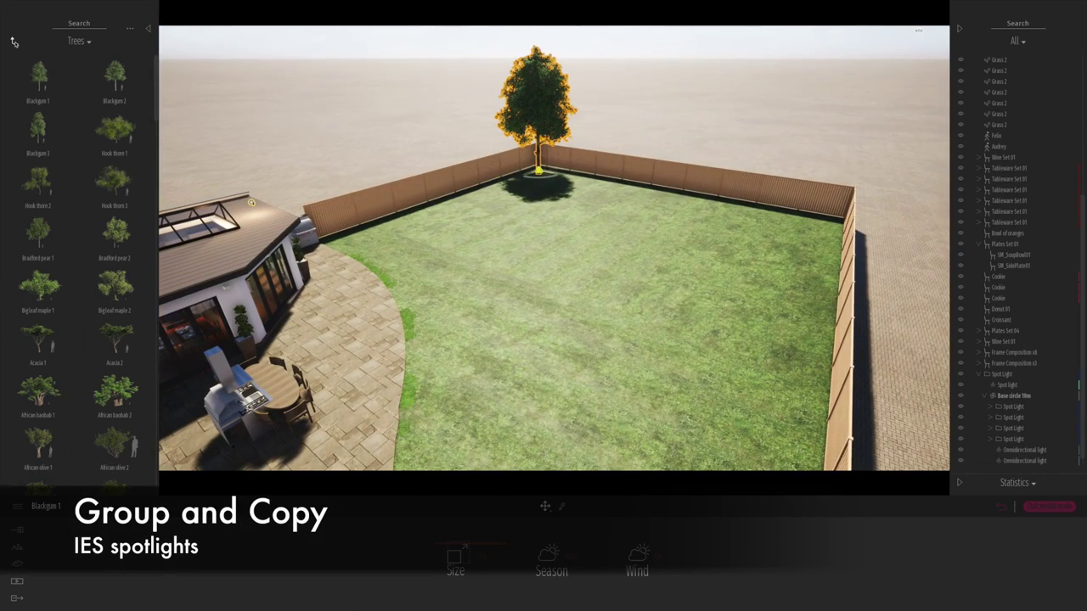
pyautogui.click(15, 41)
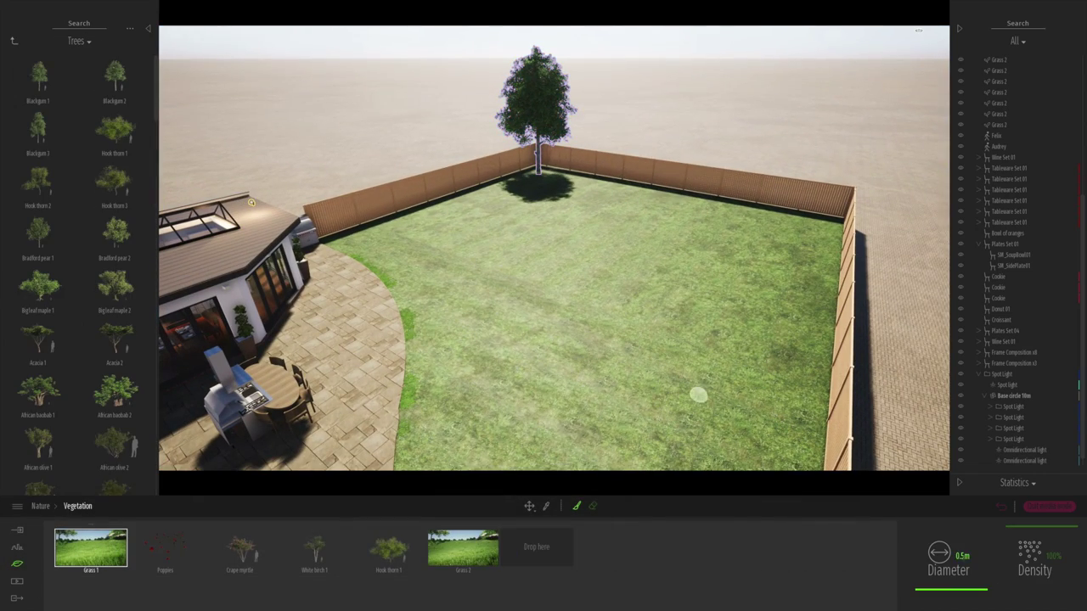
# - Set a 3 m brush diameter and paint Grass 2 across the whole lawn, then select Grass 1
pyautogui.write('3')
pyautogui.press('Return')
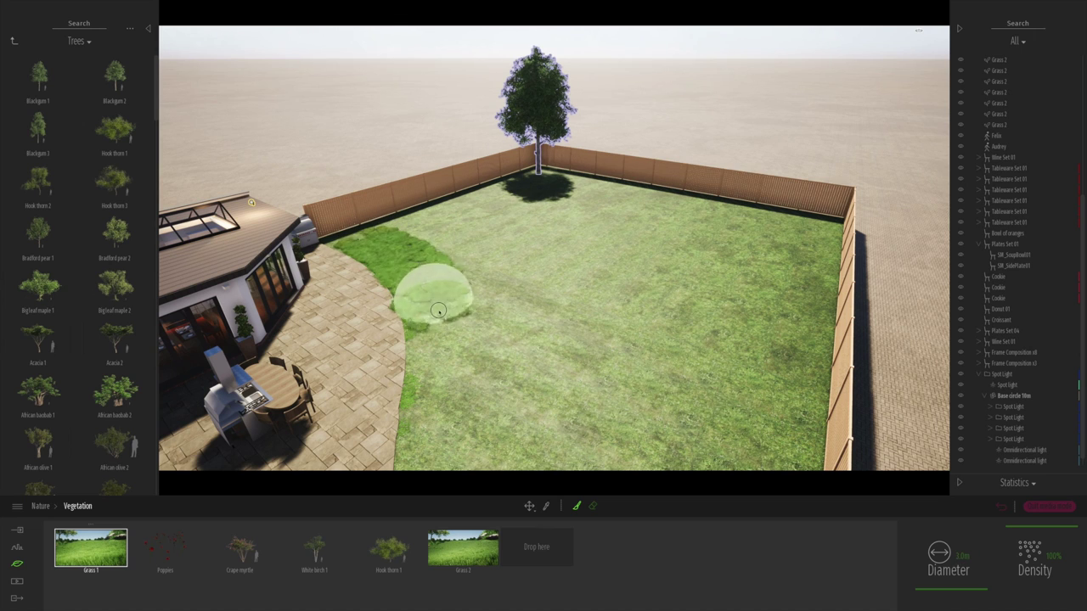
pyautogui.click(463, 547)
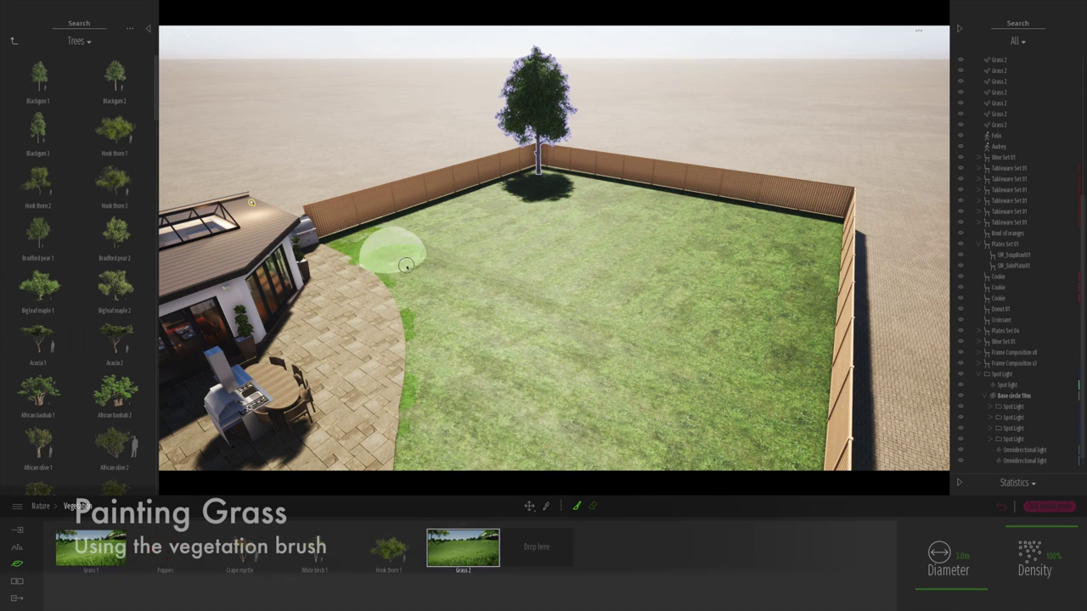
pyautogui.moveTo(380, 246)
pyautogui.mouseDown()
pyautogui.moveTo(433, 291)
pyautogui.moveTo(445, 345)
pyautogui.moveTo(414, 269)
pyautogui.moveTo(444, 304)
pyautogui.moveTo(471, 439)
pyautogui.moveTo(707, 467)
pyautogui.moveTo(494, 333)
pyautogui.moveTo(427, 247)
pyautogui.moveTo(575, 355)
pyautogui.moveTo(729, 412)
pyautogui.moveTo(521, 354)
pyautogui.moveTo(431, 247)
pyautogui.moveTo(753, 374)
pyautogui.moveTo(744, 421)
pyautogui.moveTo(788, 241)
pyautogui.moveTo(792, 283)
pyautogui.moveTo(763, 427)
pyautogui.moveTo(722, 343)
pyautogui.moveTo(742, 244)
pyautogui.moveTo(667, 330)
pyautogui.moveTo(464, 227)
pyautogui.moveTo(367, 245)
pyautogui.moveTo(466, 200)
pyautogui.moveTo(553, 180)
pyautogui.moveTo(792, 225)
pyautogui.moveTo(813, 266)
pyautogui.moveTo(799, 433)
pyautogui.moveTo(719, 332)
pyautogui.moveTo(484, 202)
pyautogui.moveTo(583, 224)
pyautogui.moveTo(625, 206)
pyautogui.moveTo(733, 232)
pyautogui.moveTo(606, 223)
pyautogui.moveTo(621, 289)
pyautogui.moveTo(532, 201)
pyautogui.moveTo(529, 376)
pyautogui.mouseUp()
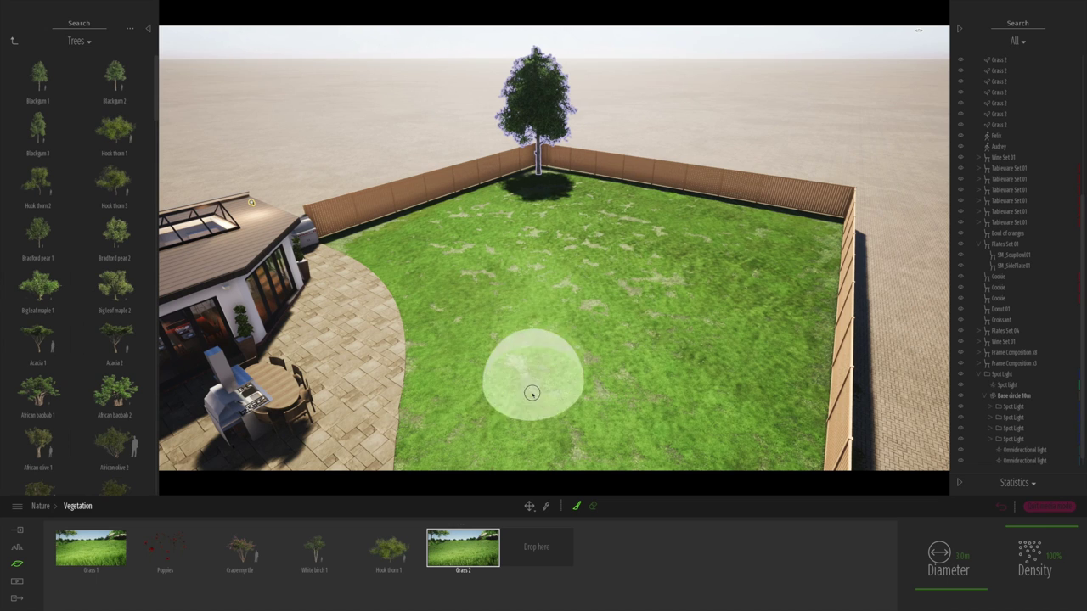
pyautogui.click(91, 548)
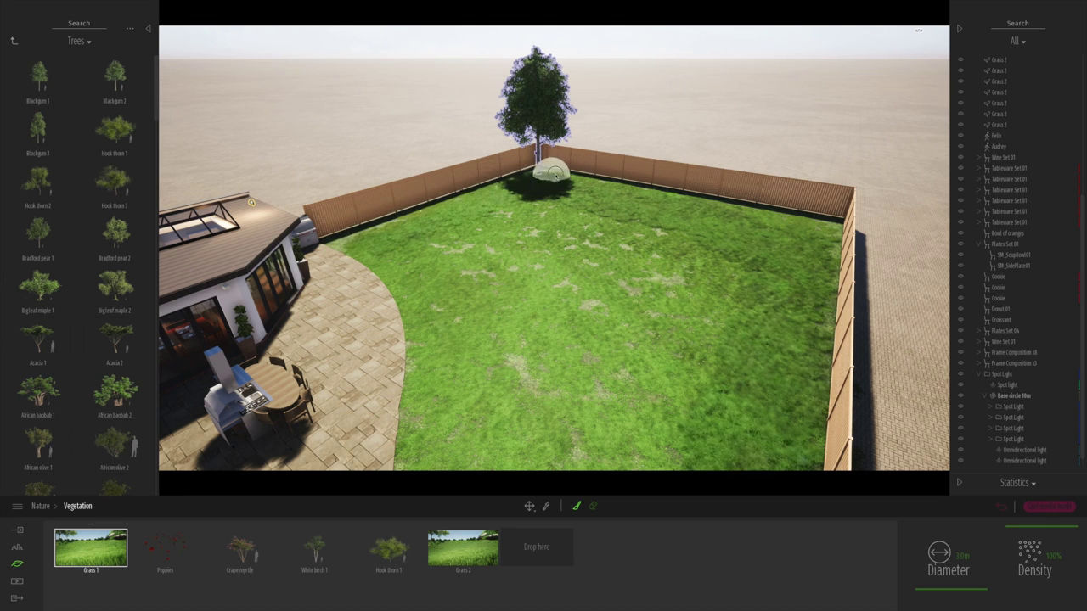
# - Paint a row of Cinnamon ferns along the fence from the Bushes collection
pyautogui.click(13, 40)
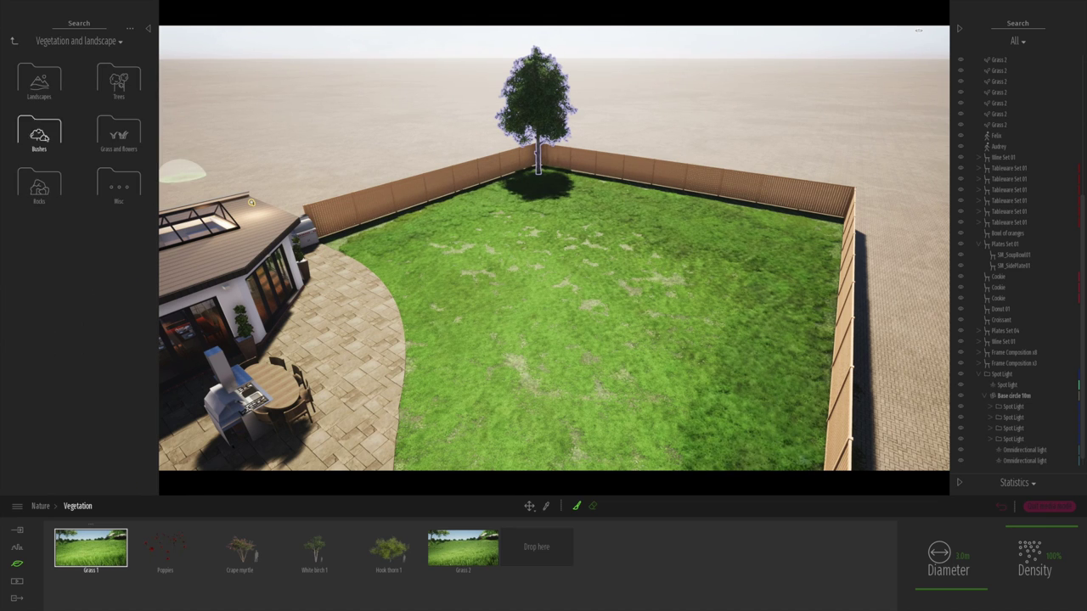
pyautogui.click(39, 134)
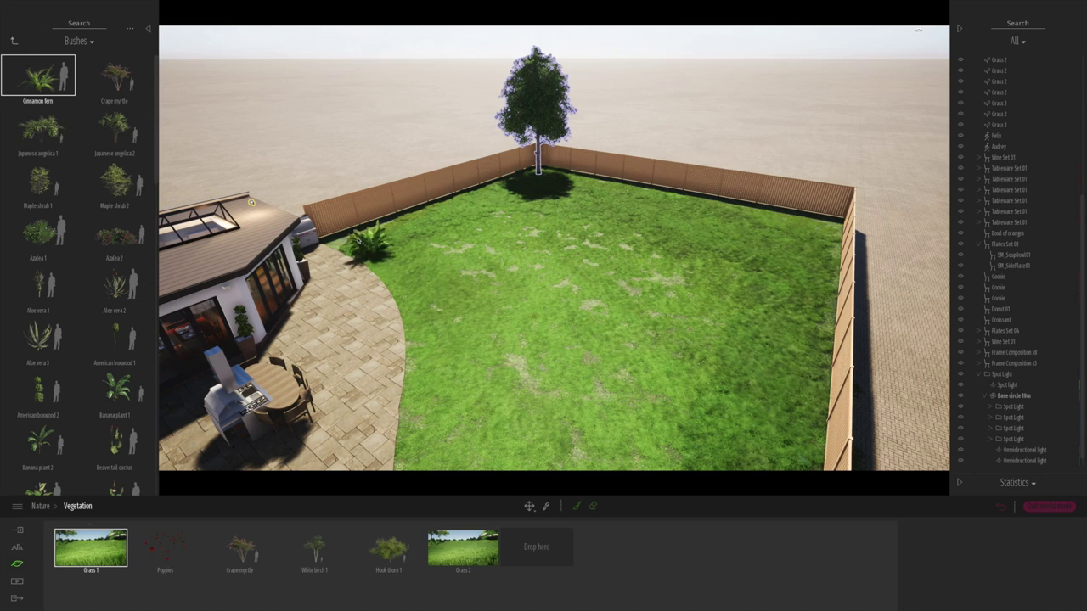
pyautogui.moveTo(365, 250); pyautogui.dragTo(346, 244)
pyautogui.moveTo(408, 228); pyautogui.dragTo(464, 212)
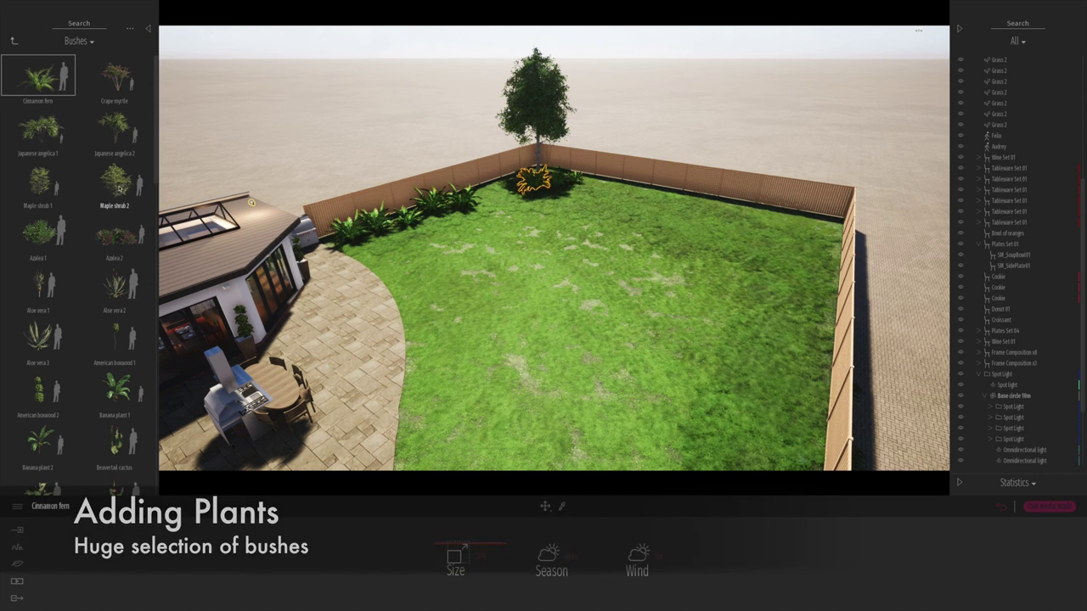
# - Add Maple shrub 2 plants and an azalea along the back fence
pyautogui.click(115, 178)
pyautogui.click(621, 174)
pyautogui.click(654, 180)
pyautogui.moveTo(823, 226)
pyautogui.mouseDown()
pyautogui.moveTo(768, 204)
pyautogui.moveTo(668, 201)
pyautogui.mouseUp()
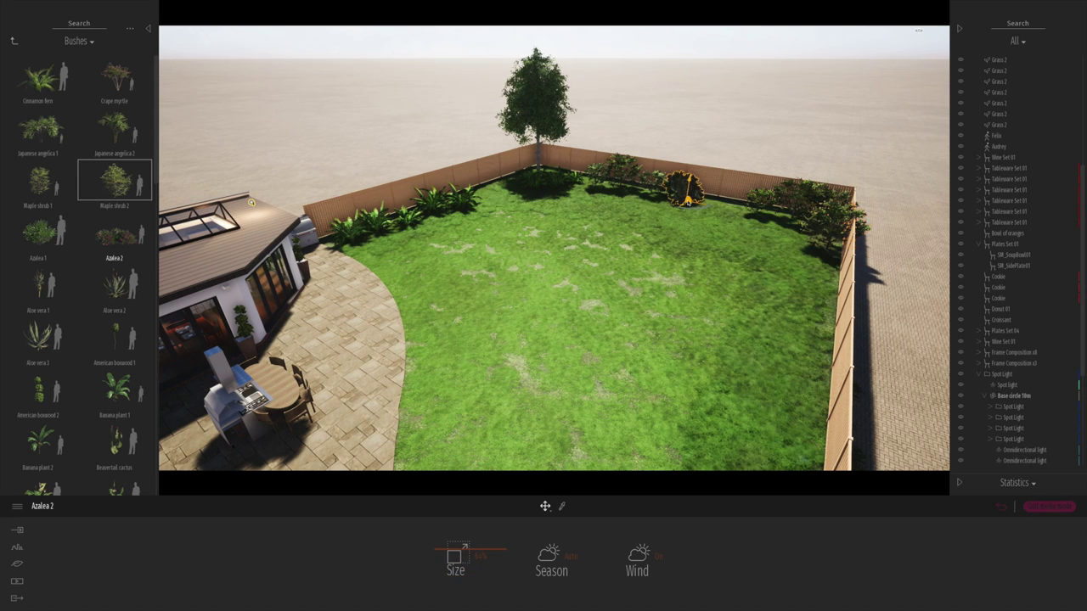
pyautogui.click(685, 194)
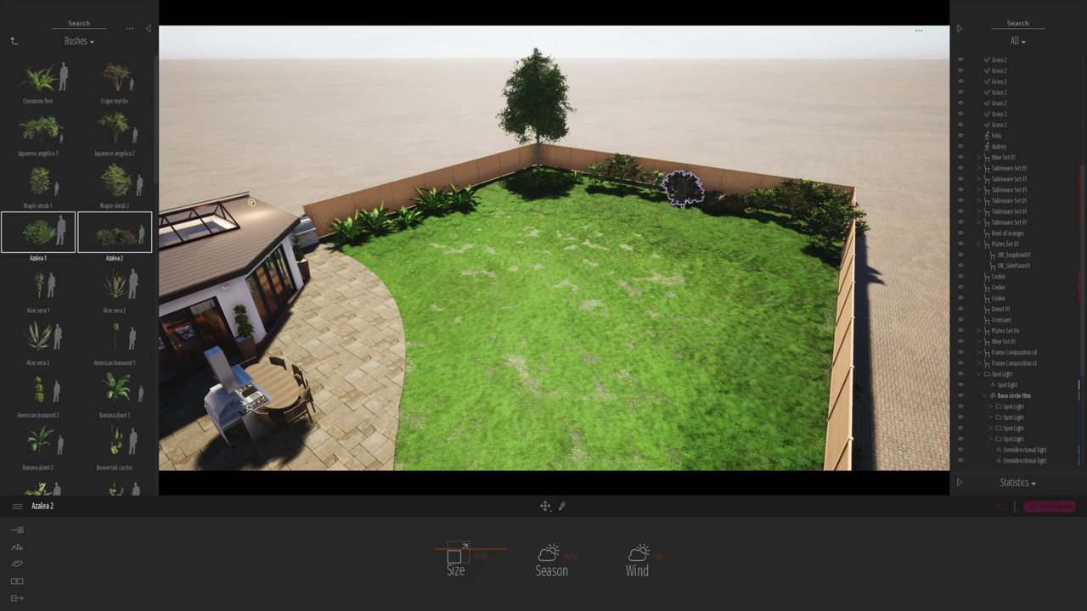
pyautogui.click(498, 198)
pyautogui.moveTo(570, 193)
pyautogui.mouseDown()
pyautogui.moveTo(726, 278)
pyautogui.moveTo(824, 361)
pyautogui.moveTo(862, 410)
pyautogui.mouseUp()
# - Lay a row of rocks across the lawn from the Rocks collection
pyautogui.click(13, 40)
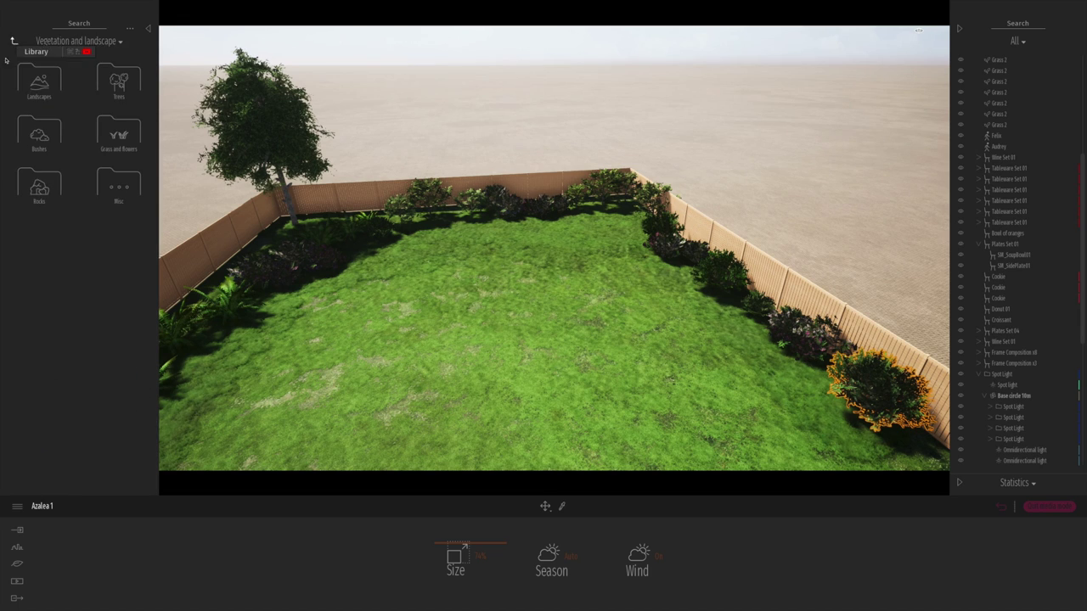
pyautogui.click(46, 191)
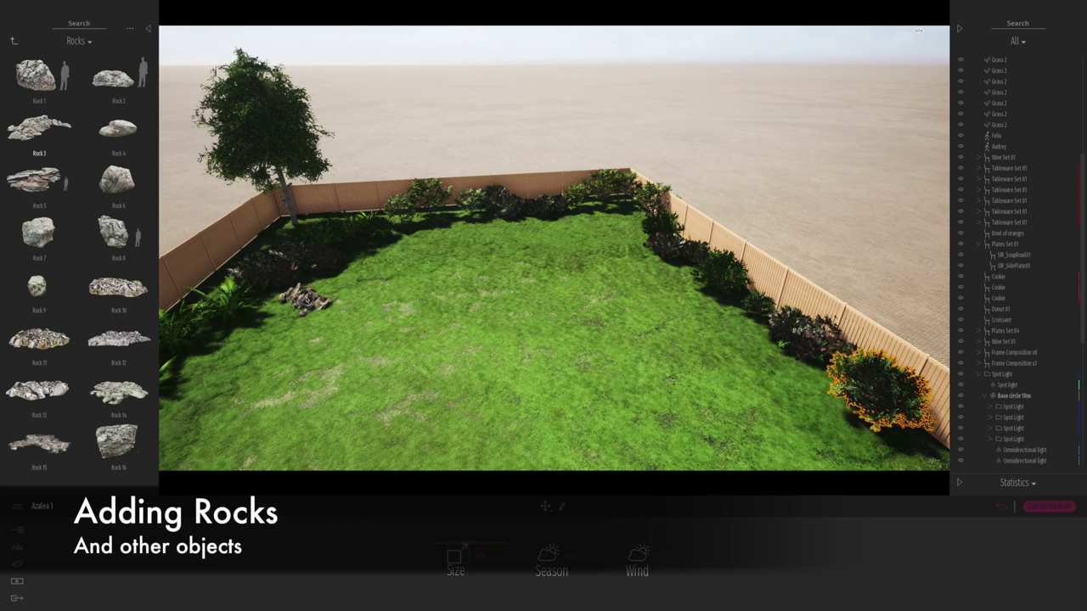
pyautogui.moveTo(280, 299)
pyautogui.mouseDown()
pyautogui.moveTo(321, 293)
pyautogui.moveTo(364, 265)
pyautogui.mouseUp()
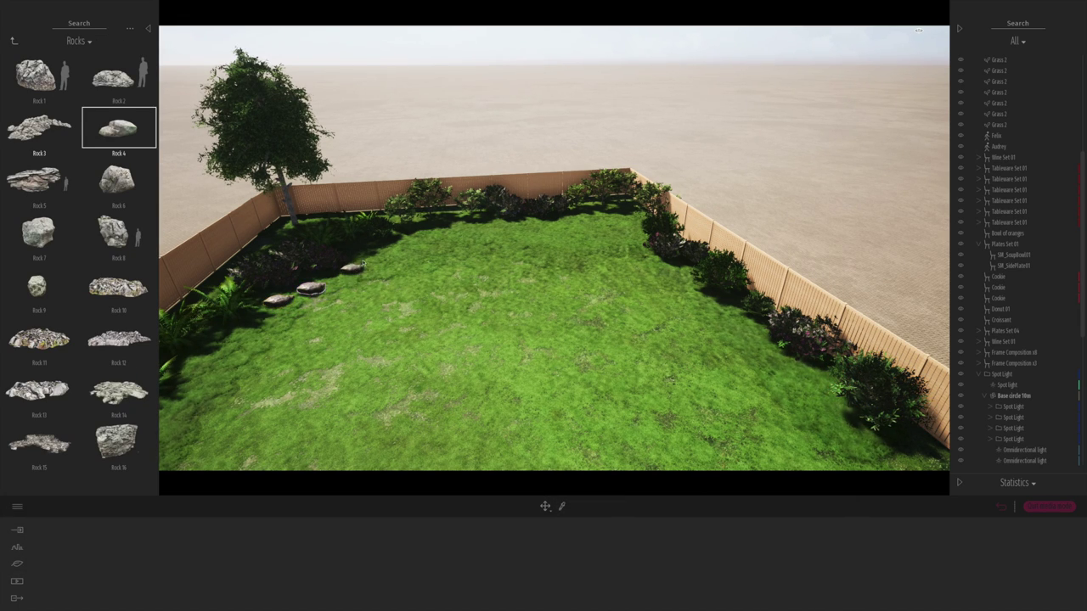
# - Place a Crape myrtle 1 tree at the back of the lawn
pyautogui.click(13, 40)
pyautogui.click(119, 85)
pyautogui.scroll(-5, 96, 316)
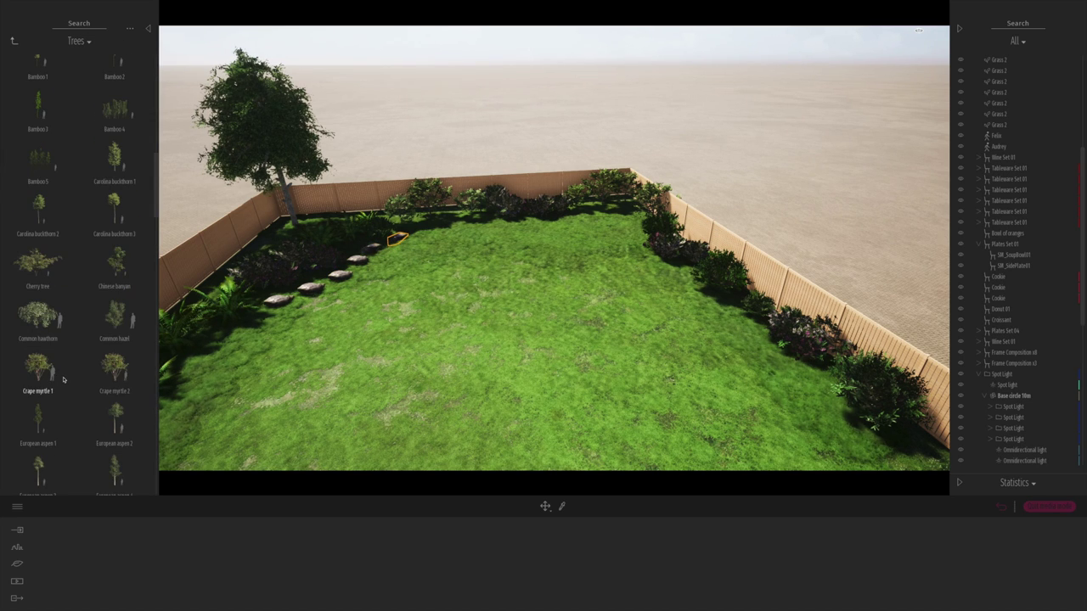
pyautogui.moveTo(114, 367); pyautogui.dragTo(632, 216)
pyautogui.moveTo(632, 216); pyautogui.dragTo(632, 191, button='right')
# - Plant violets from Grass and flowers along the right side of the lawn
pyautogui.click(13, 40)
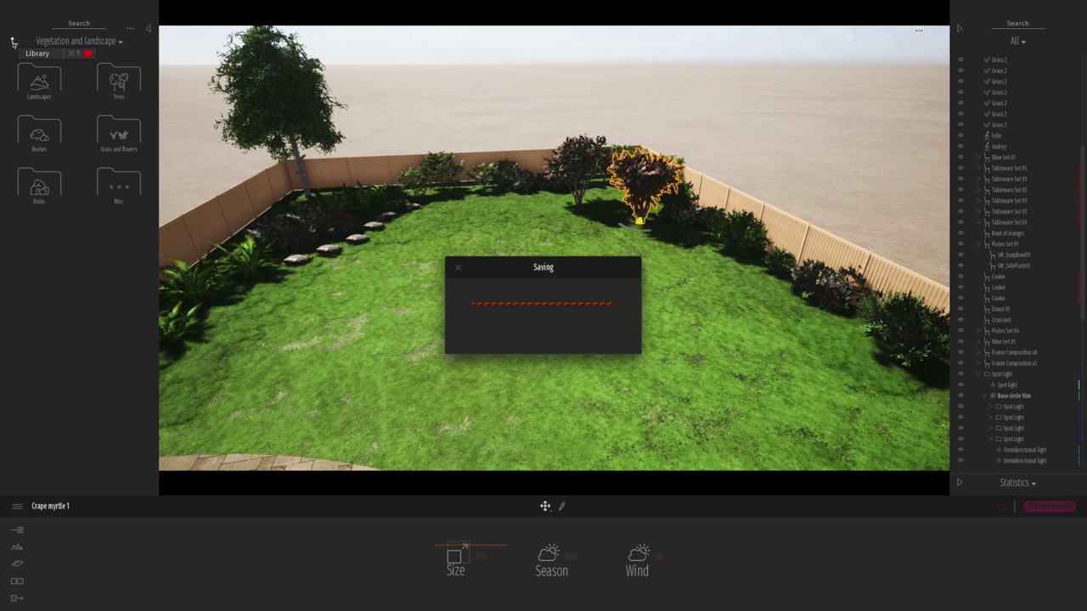
pyautogui.click(118, 131)
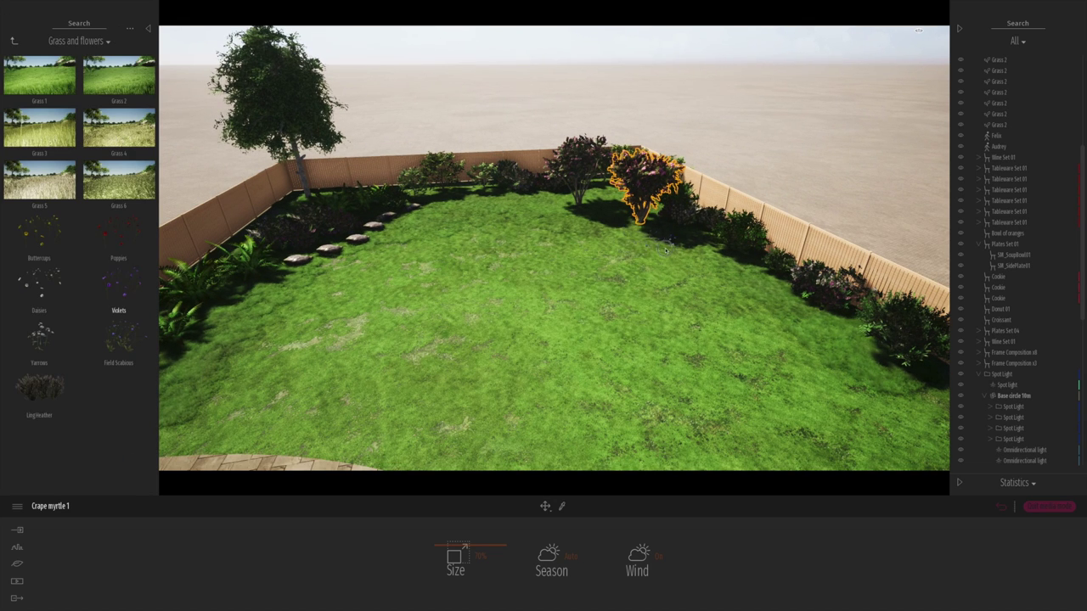
pyautogui.moveTo(667, 247); pyautogui.dragTo(665, 246)
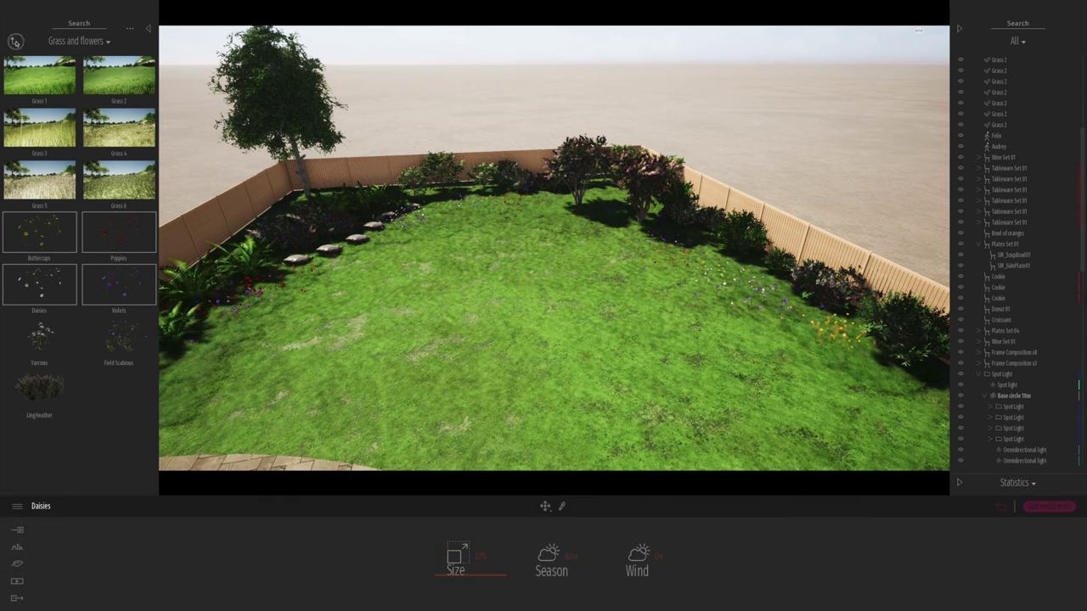
# - Lay a row of small Rock 9 stones along the lawn's right edge
pyautogui.click(15, 40)
pyautogui.click(37, 180)
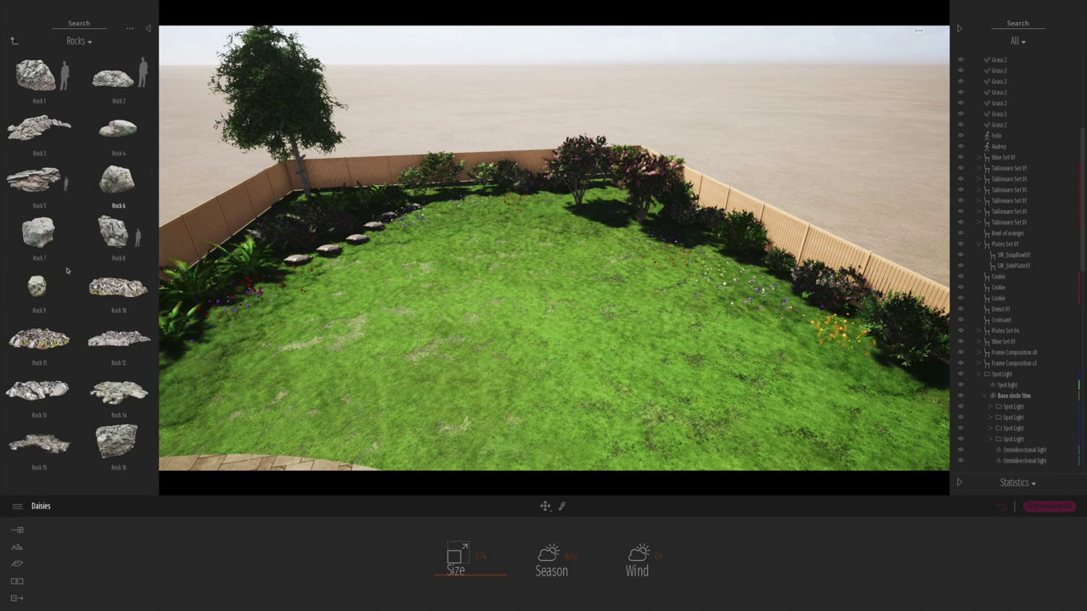
pyautogui.click(38, 286)
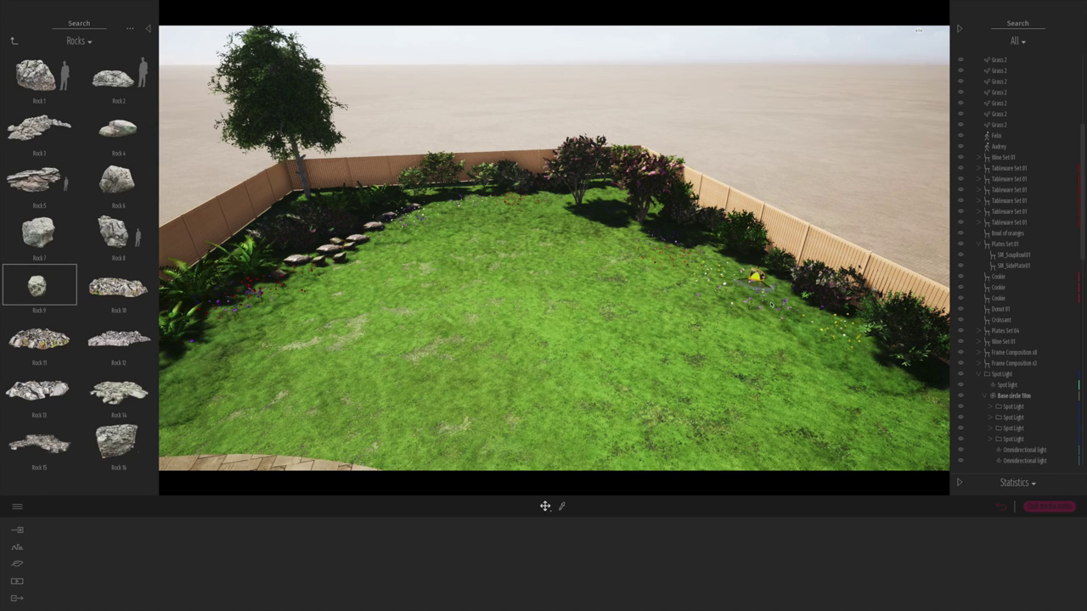
pyautogui.press('Return')
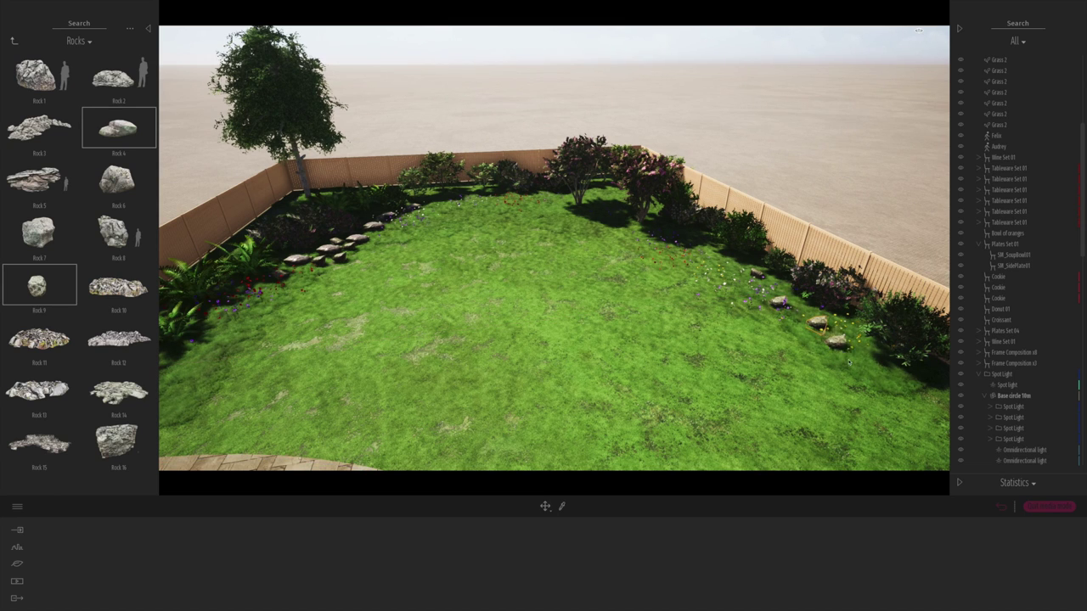
pyautogui.click(13, 40)
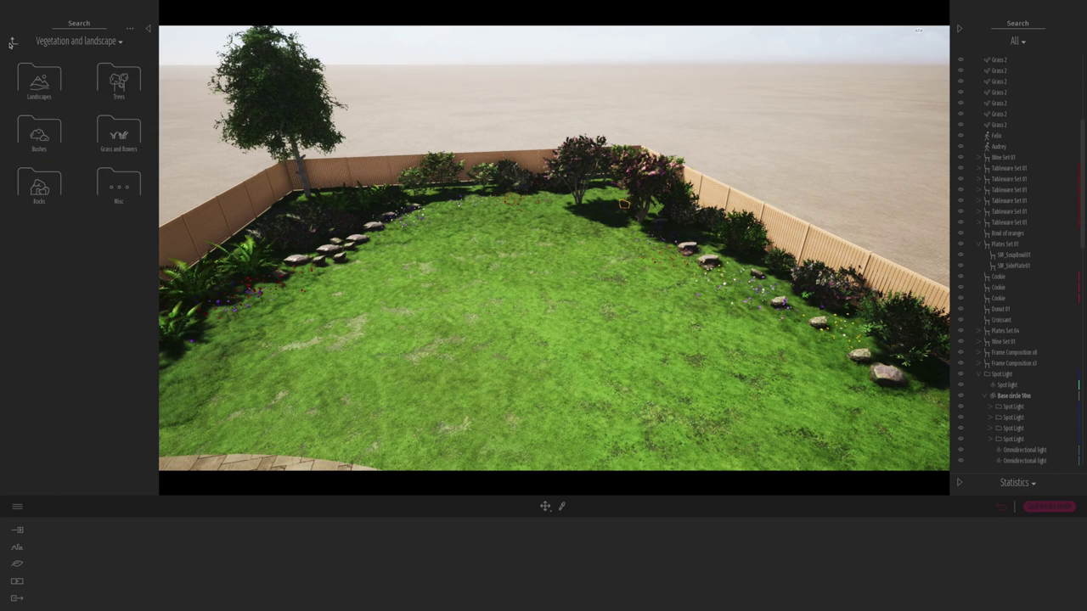
# - Save the current kitchen view as Image 04 and hide the woman at the island
pyautogui.click(119, 188)
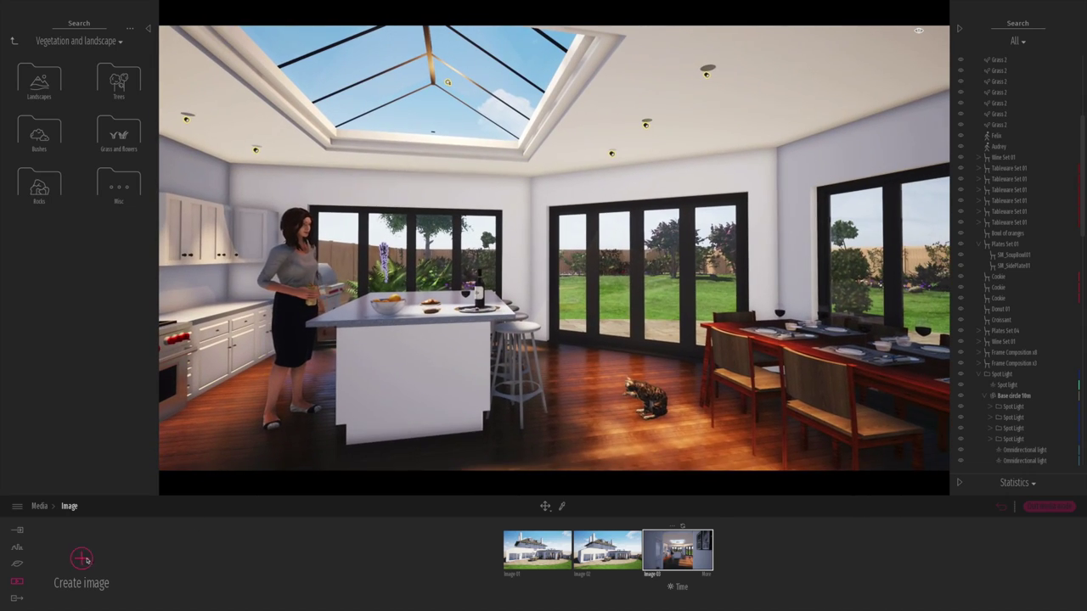
pyautogui.click(81, 558)
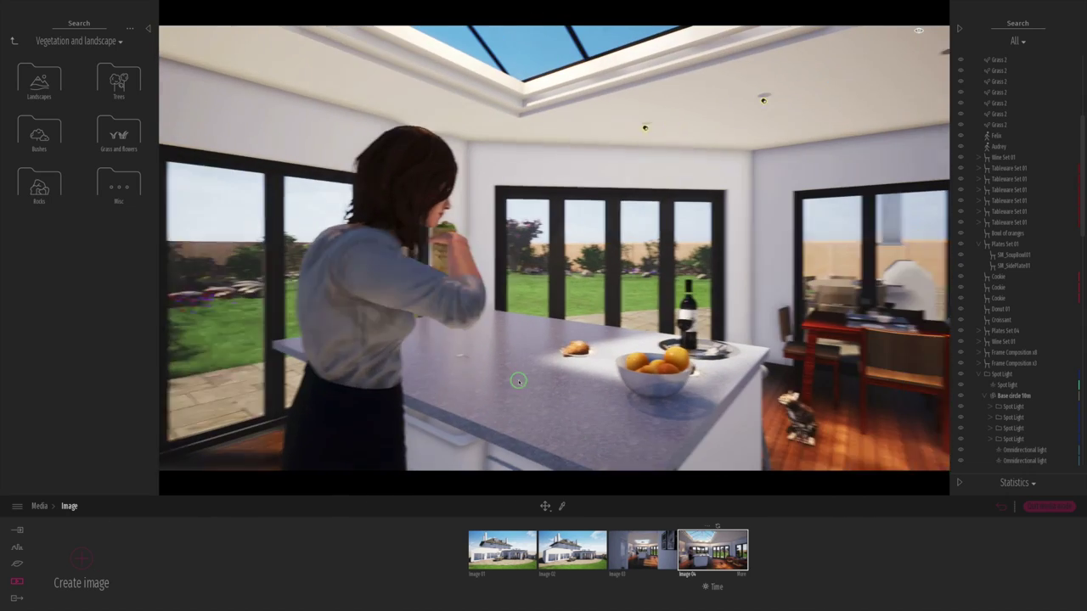
pyautogui.click(962, 148)
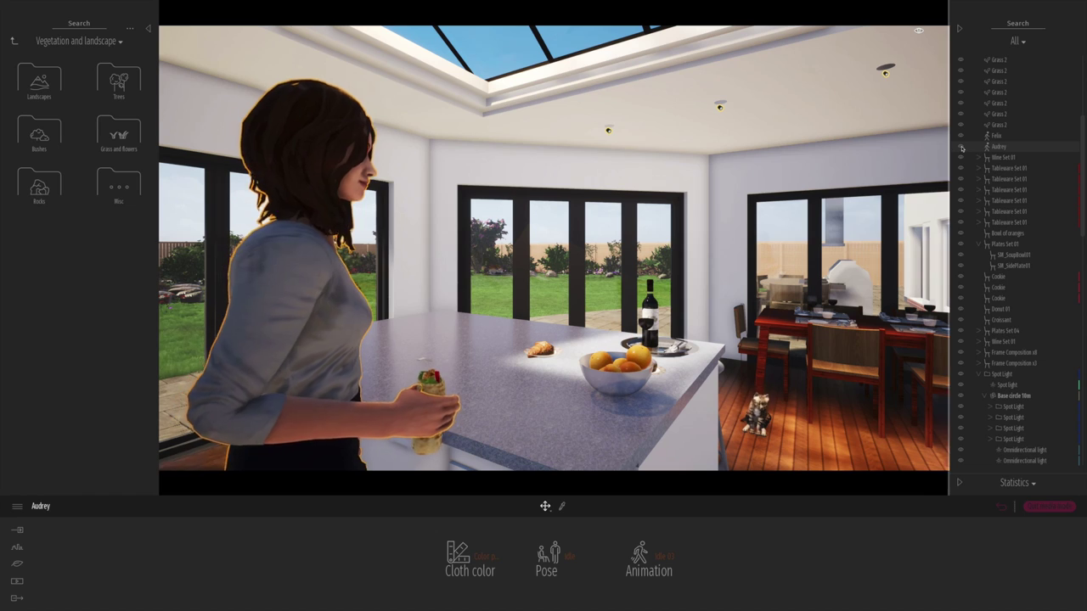
pyautogui.click(961, 148)
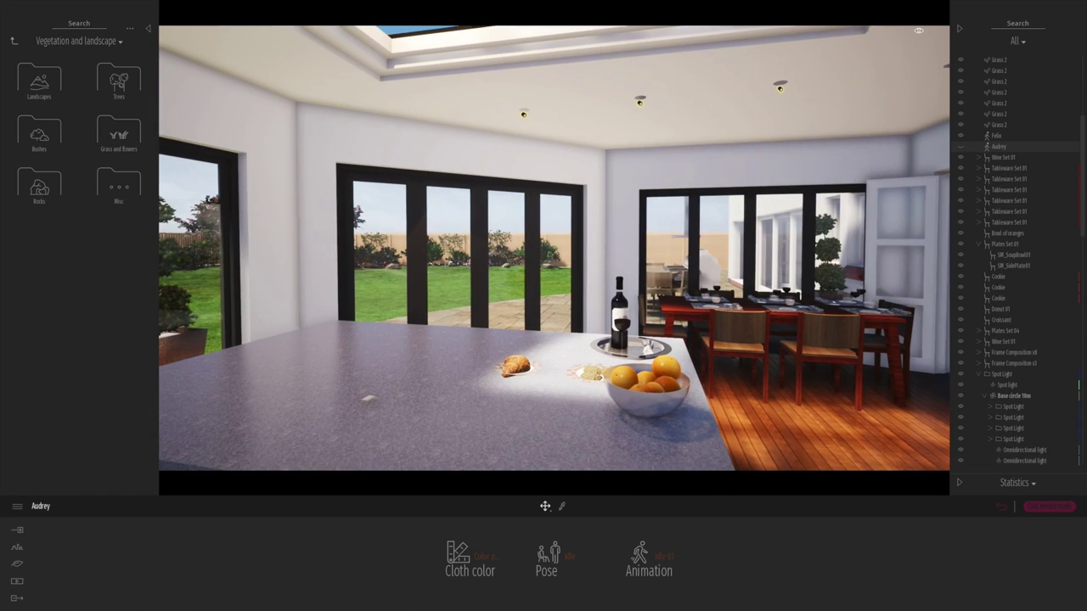
# - Save the wider kitchen view as Image 05 and open its camera settings
pyautogui.click(17, 581)
pyautogui.click(424, 551)
pyautogui.click(73, 583)
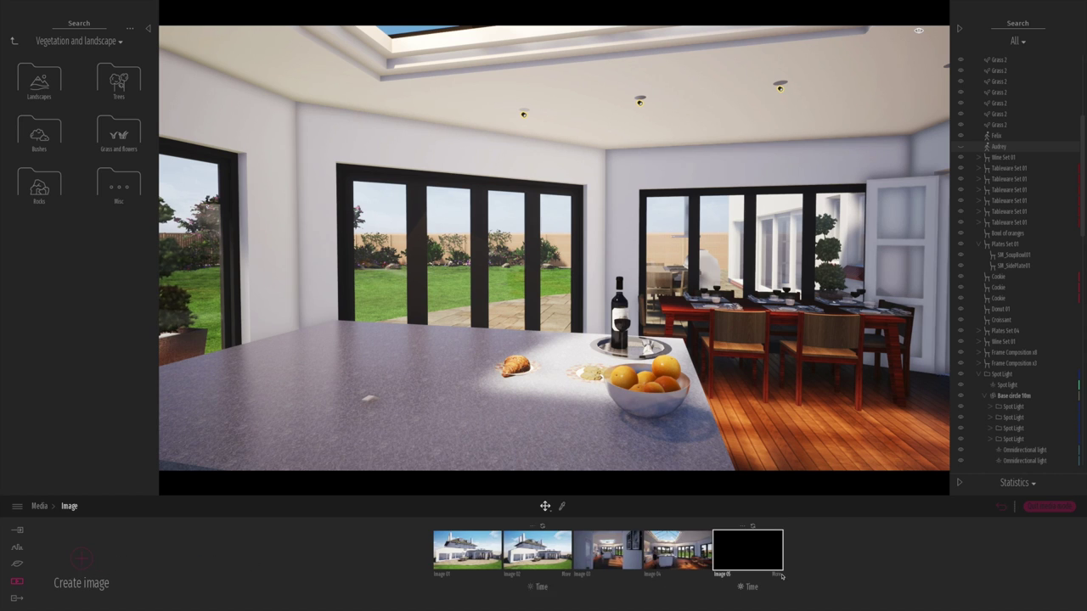
pyautogui.click(289, 552)
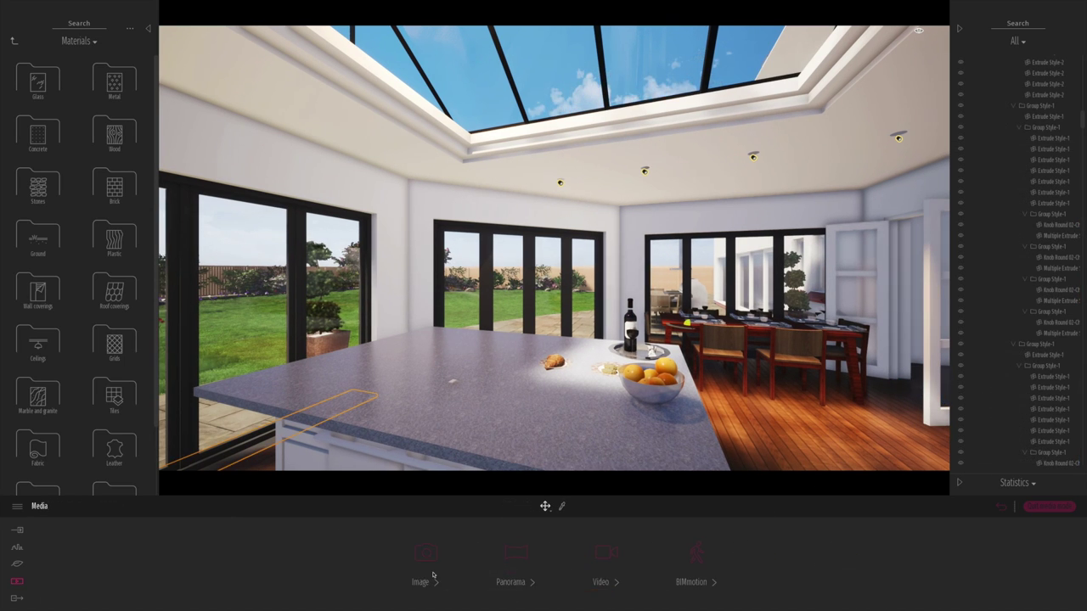
pyautogui.click(422, 581)
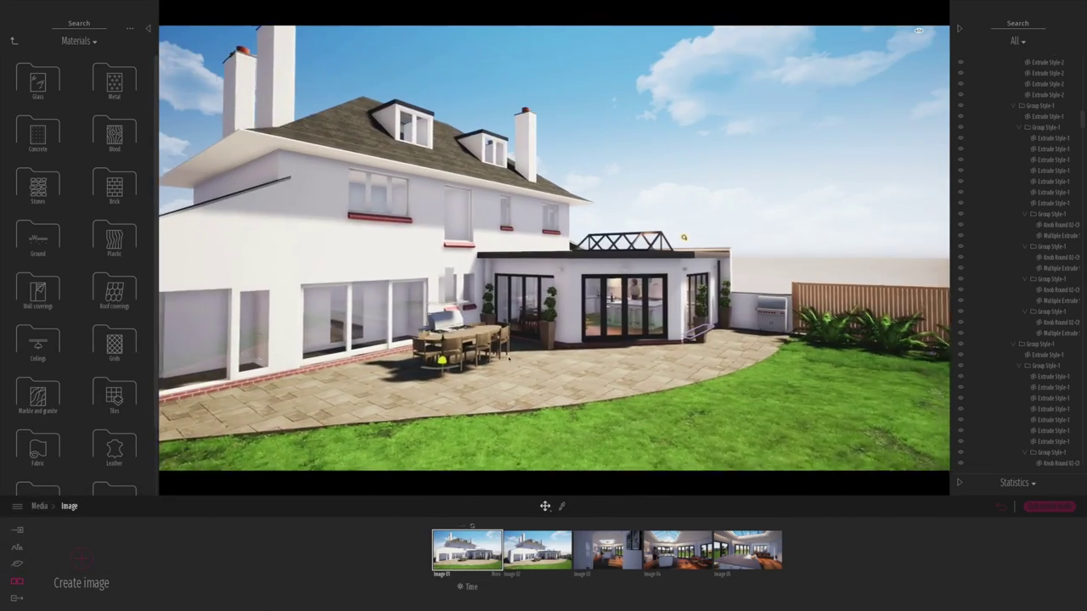
# - Create Clip 02 with four keyframes sweeping around the rear patio, then play it
pyautogui.click(39, 506)
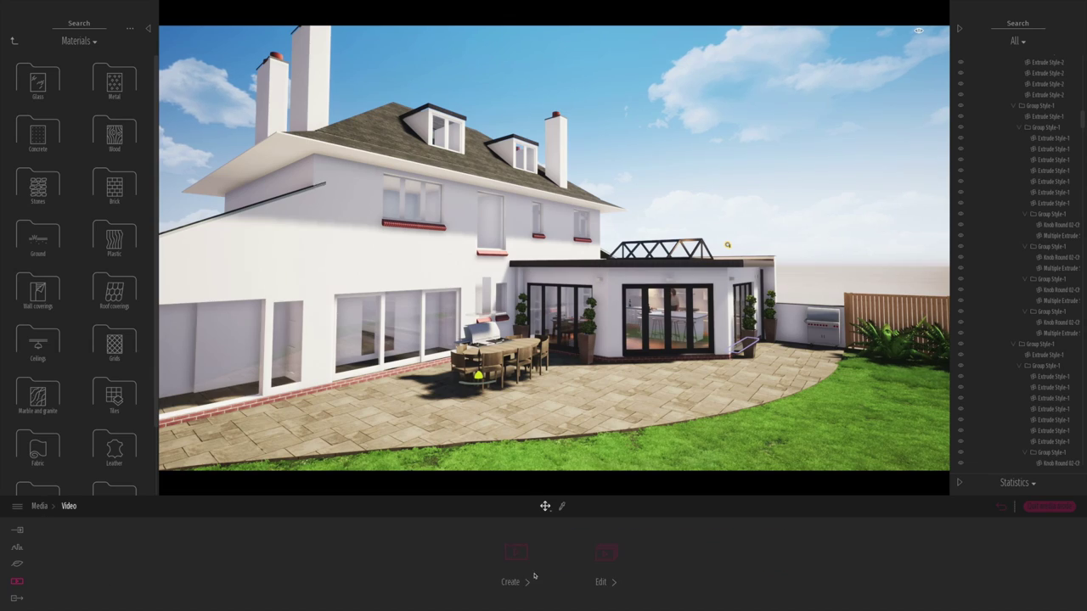
pyautogui.click(534, 577)
pyautogui.click(82, 558)
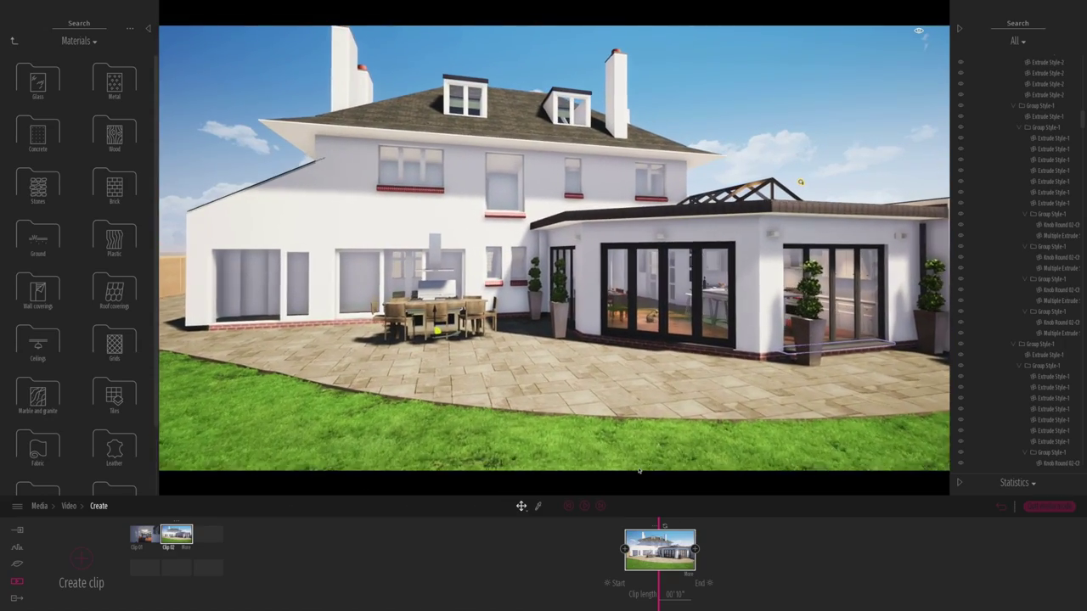
pyautogui.click(695, 549)
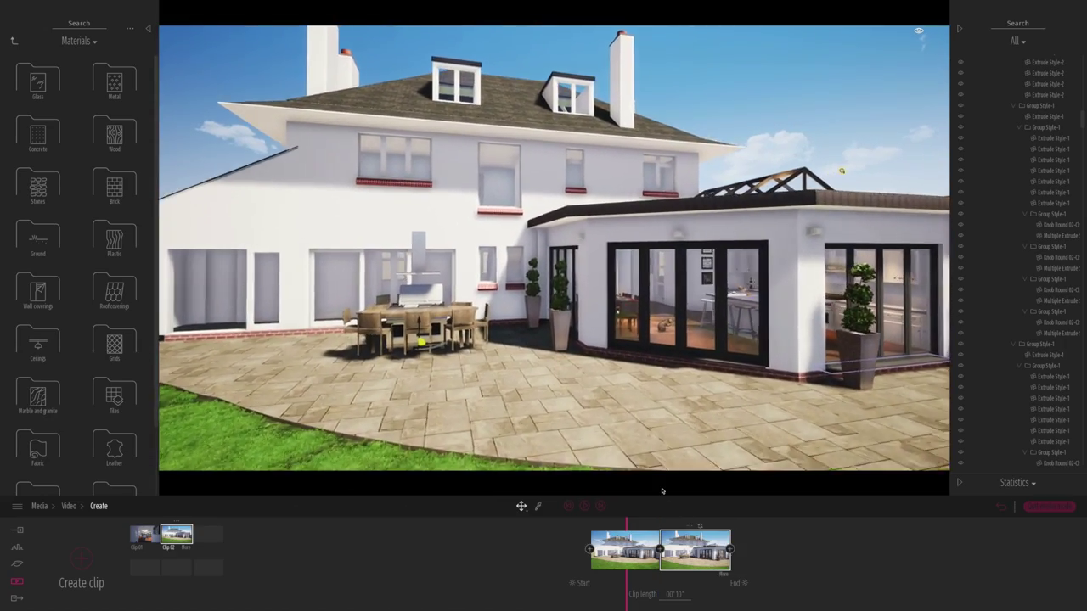
pyautogui.click(730, 550)
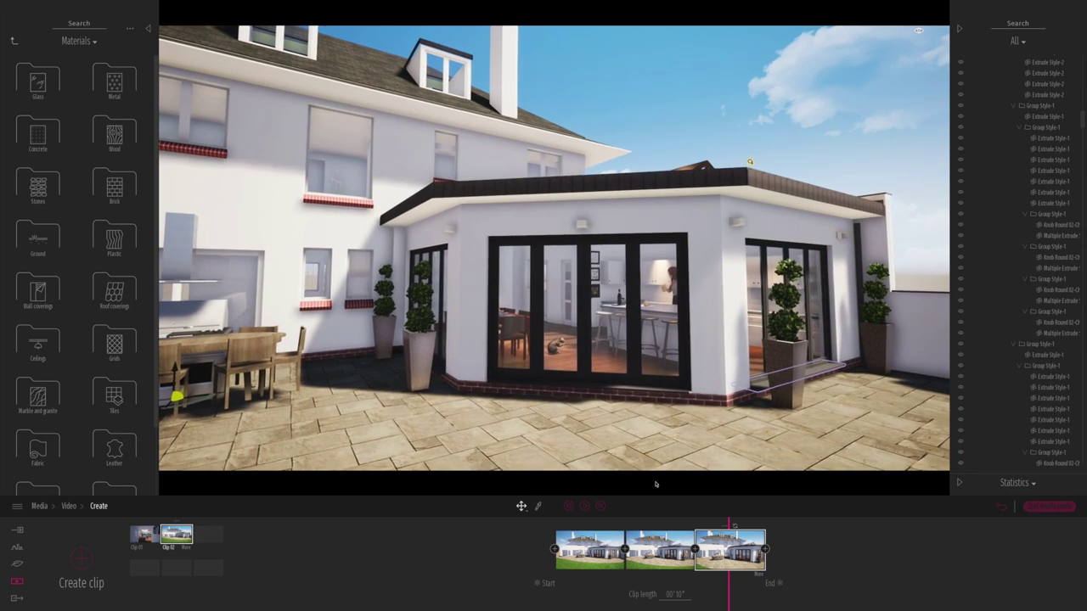
pyautogui.click(568, 507)
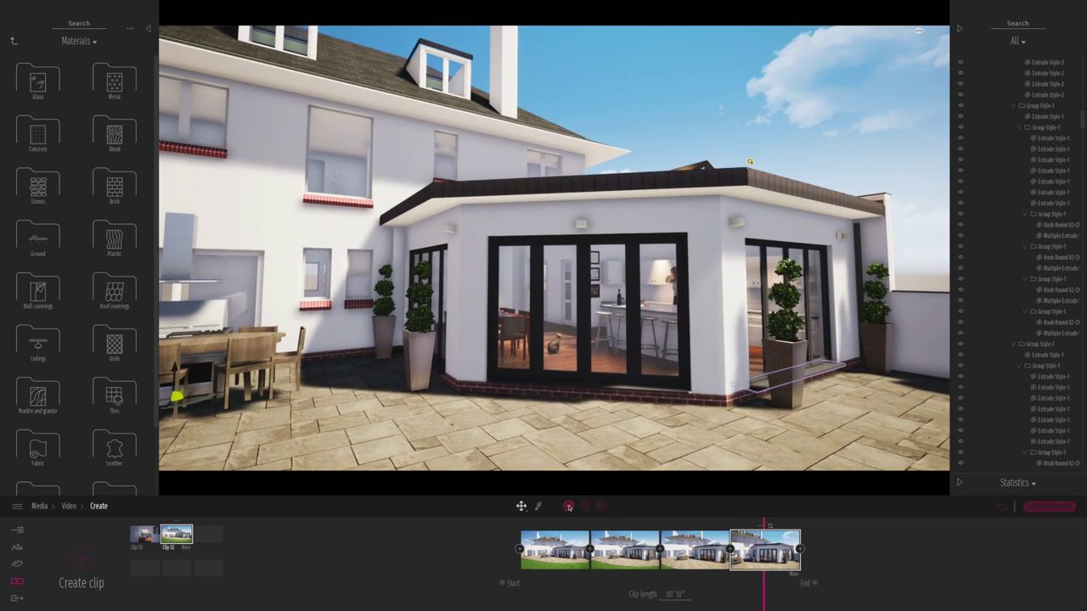
pyautogui.click(584, 507)
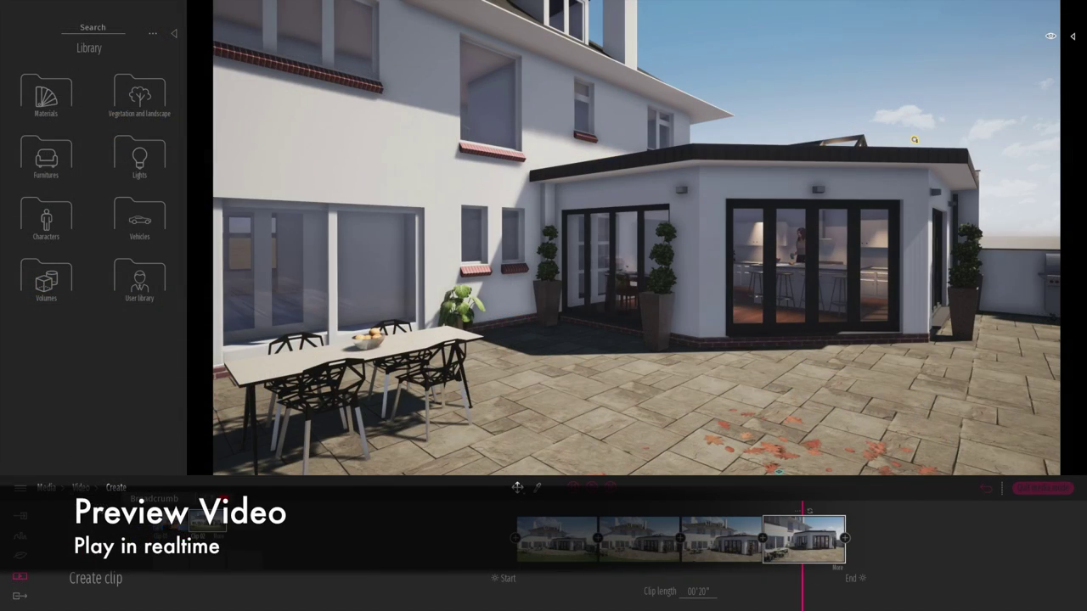
# - Select all images, panoramas and the video for export and start the export
pyautogui.click(19, 596)
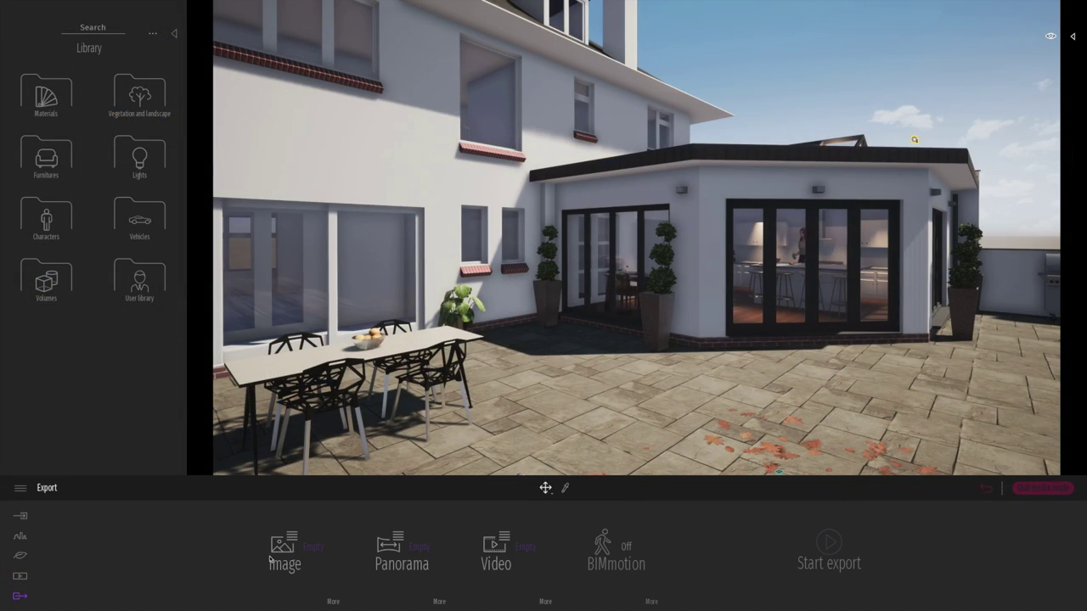
pyautogui.click(315, 549)
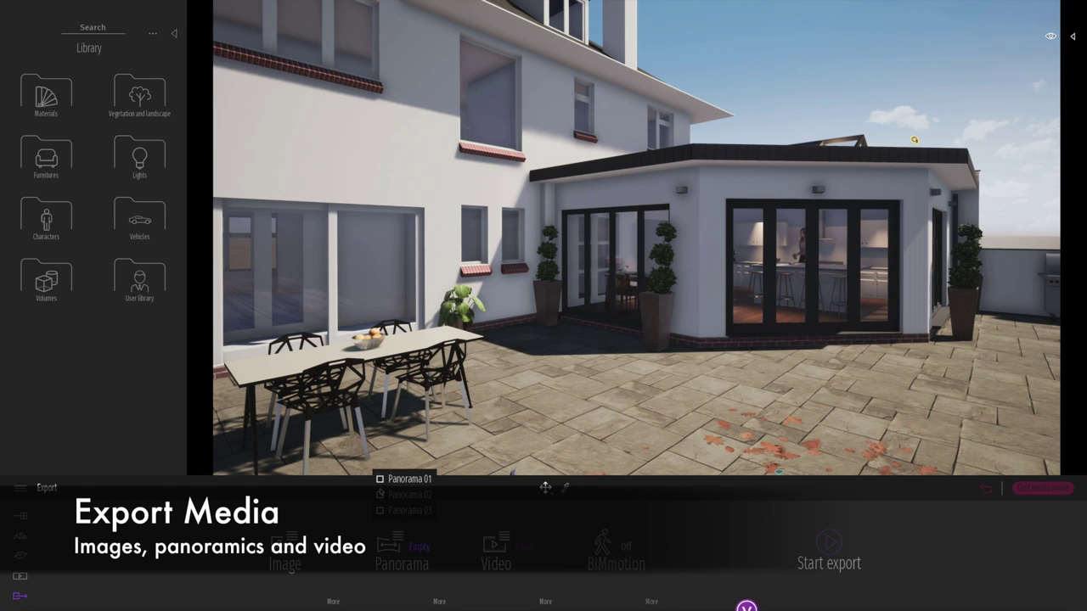
pyautogui.click(387, 513)
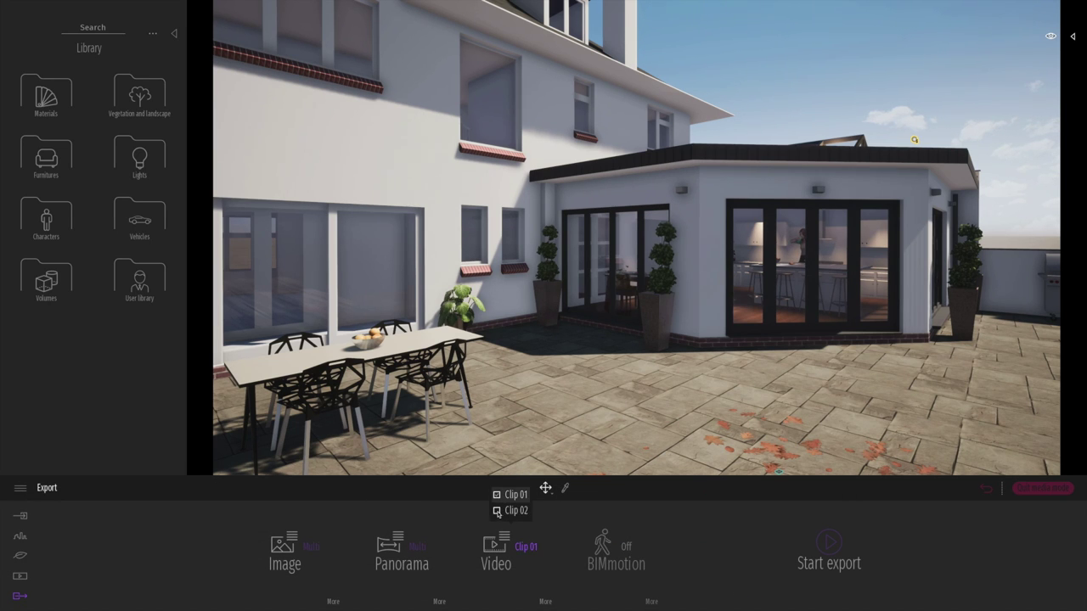
pyautogui.click(835, 548)
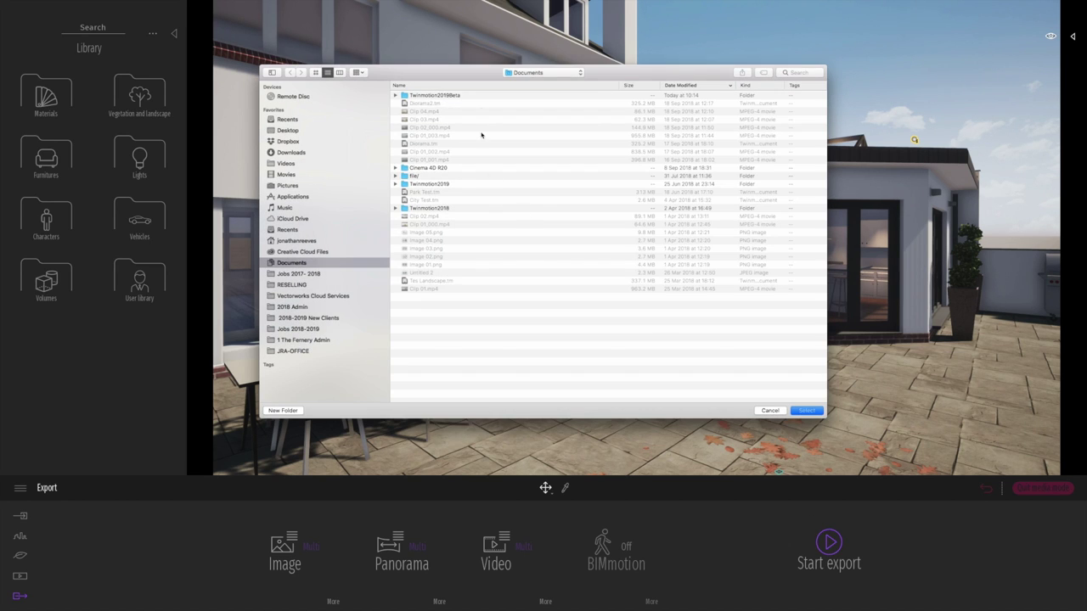
# - Create a folder named New inside the Twinmotion folder as the export destination
pyautogui.click(532, 73)
pyautogui.click(532, 128)
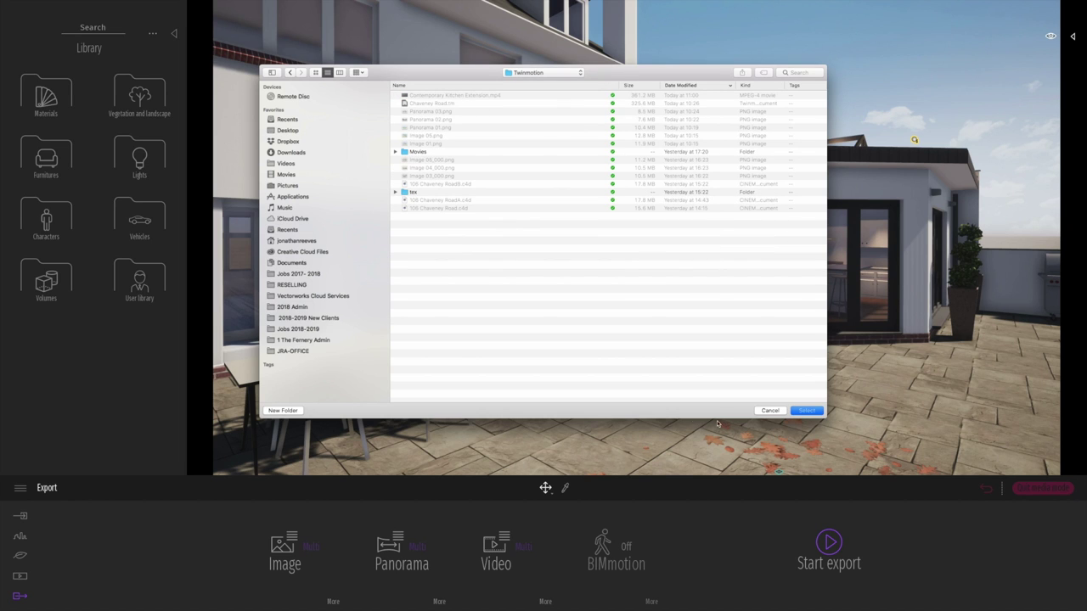
pyautogui.click(297, 412)
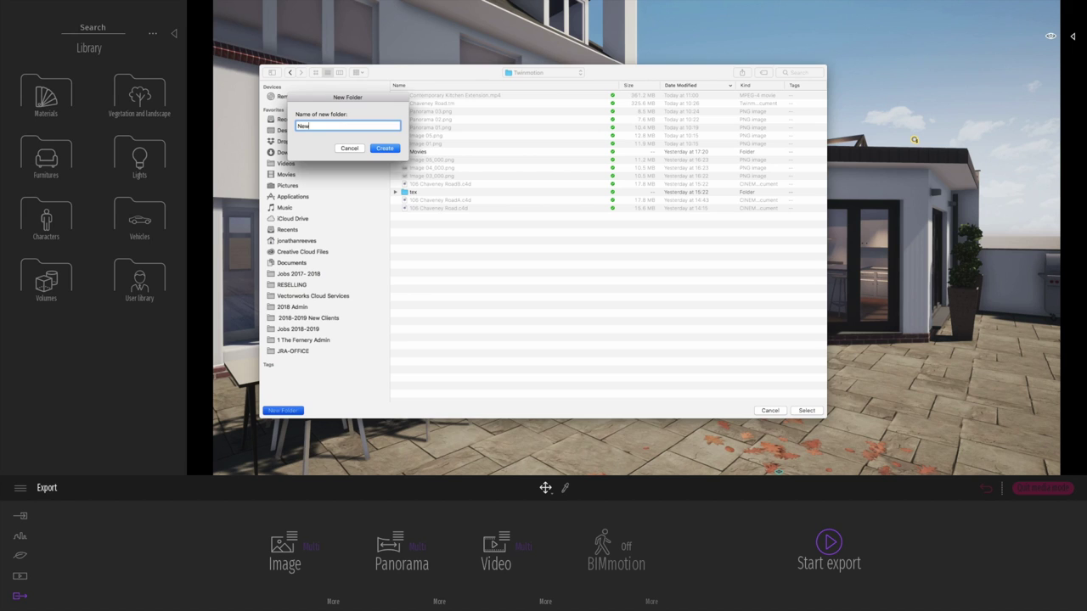
pyautogui.press('Return')
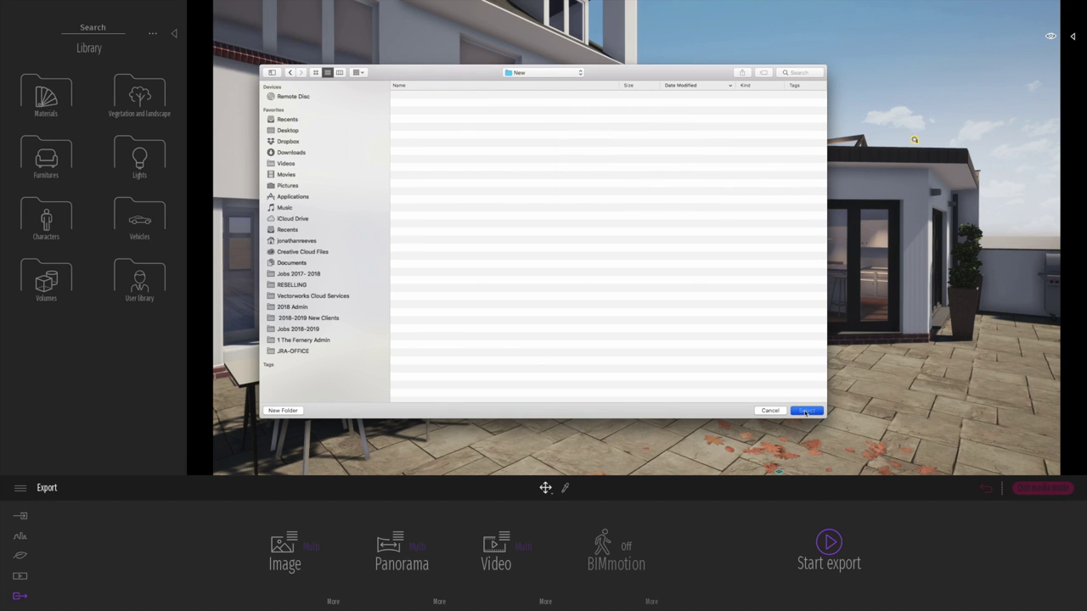
pyautogui.click(805, 412)
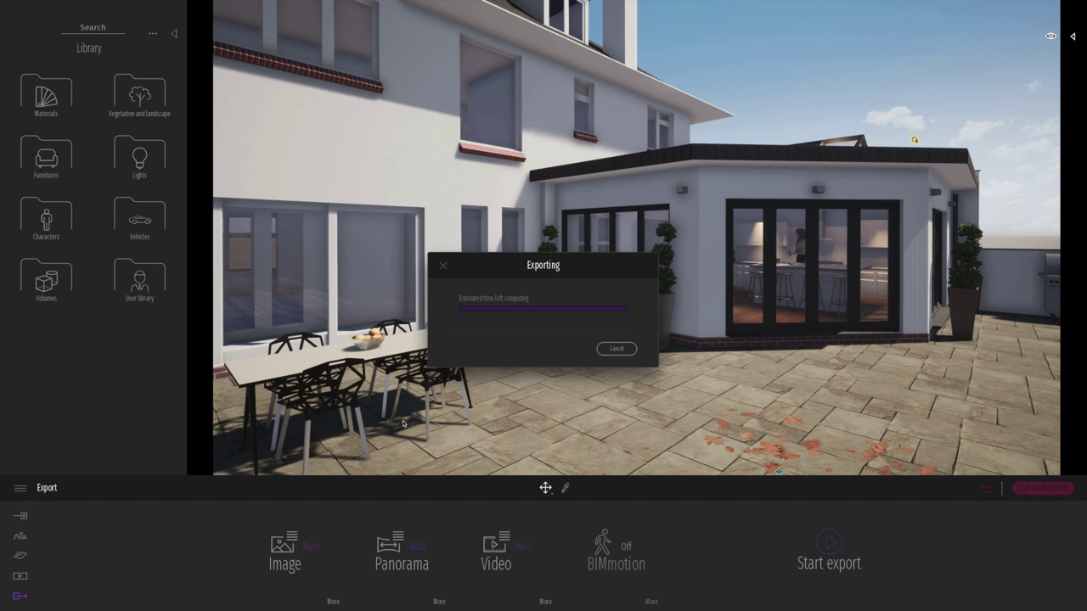